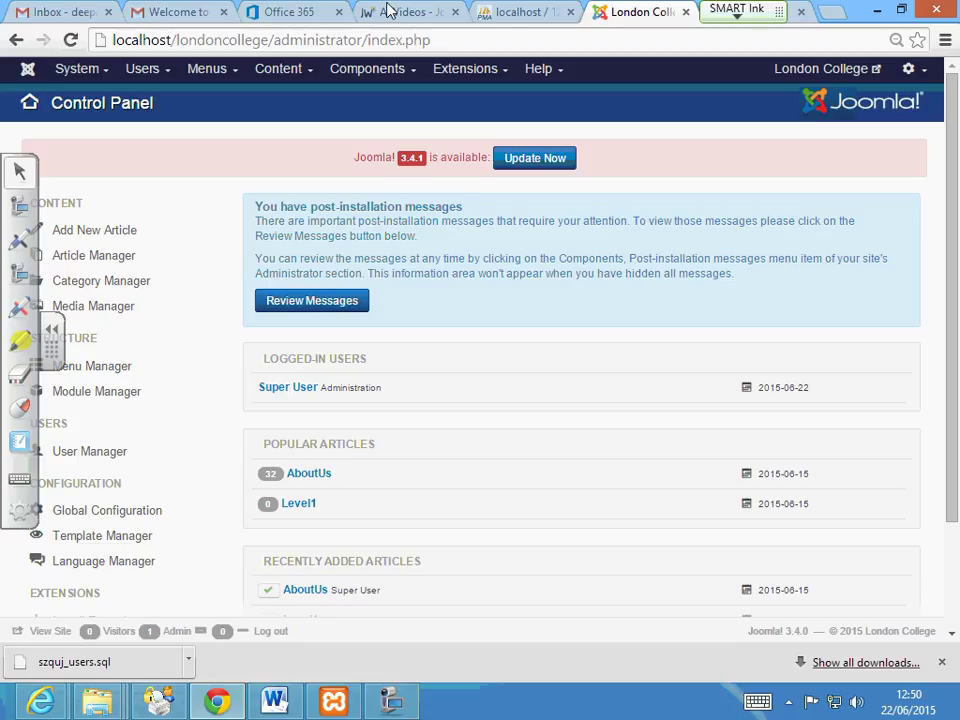
# Create a new article titled "home" from the Article Manager, then save and close it.
pyautogui.click(279, 74)
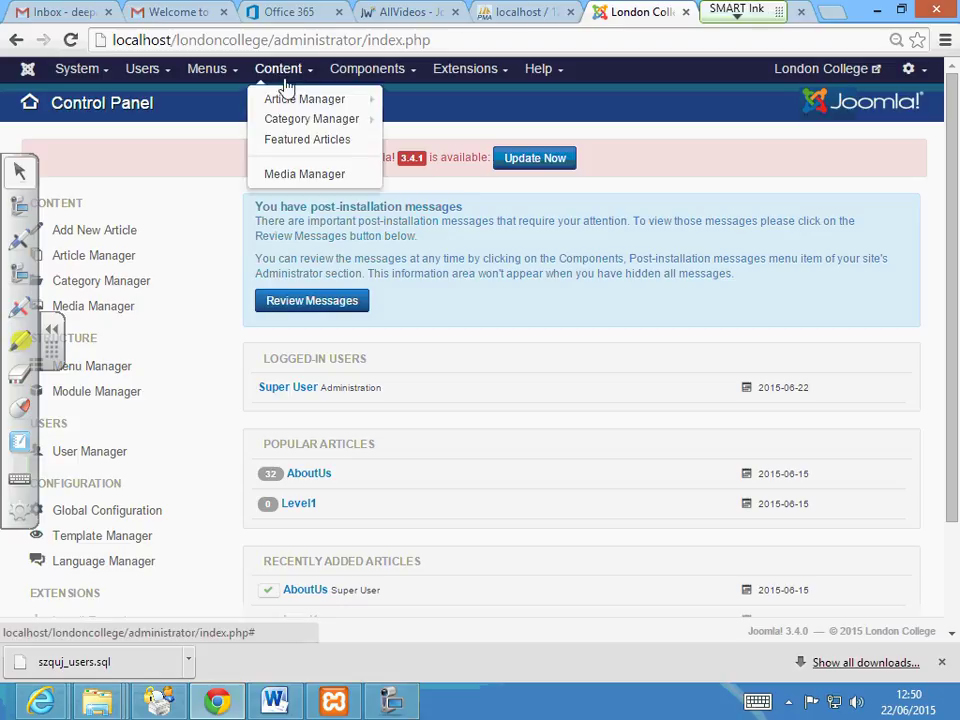
pyautogui.click(285, 104)
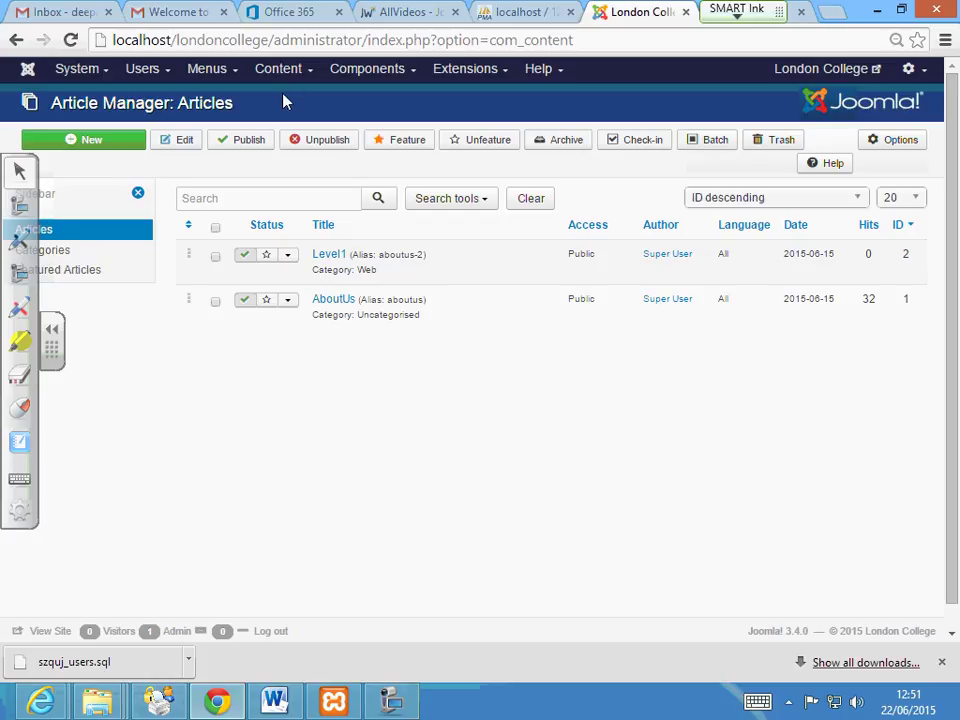
pyautogui.click(86, 140)
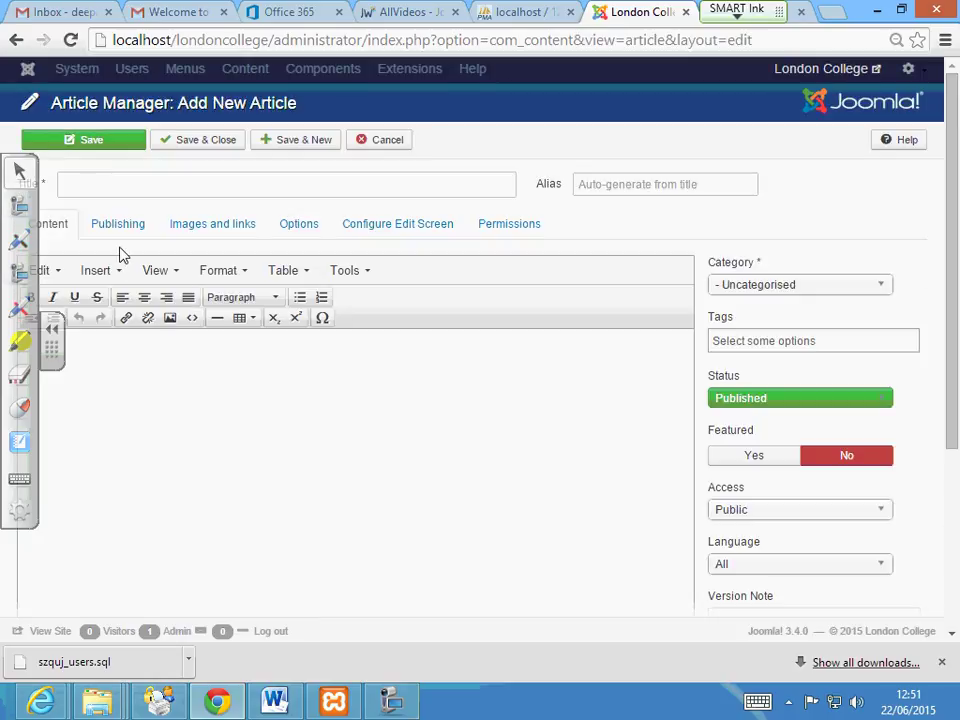
pyautogui.click(388, 141)
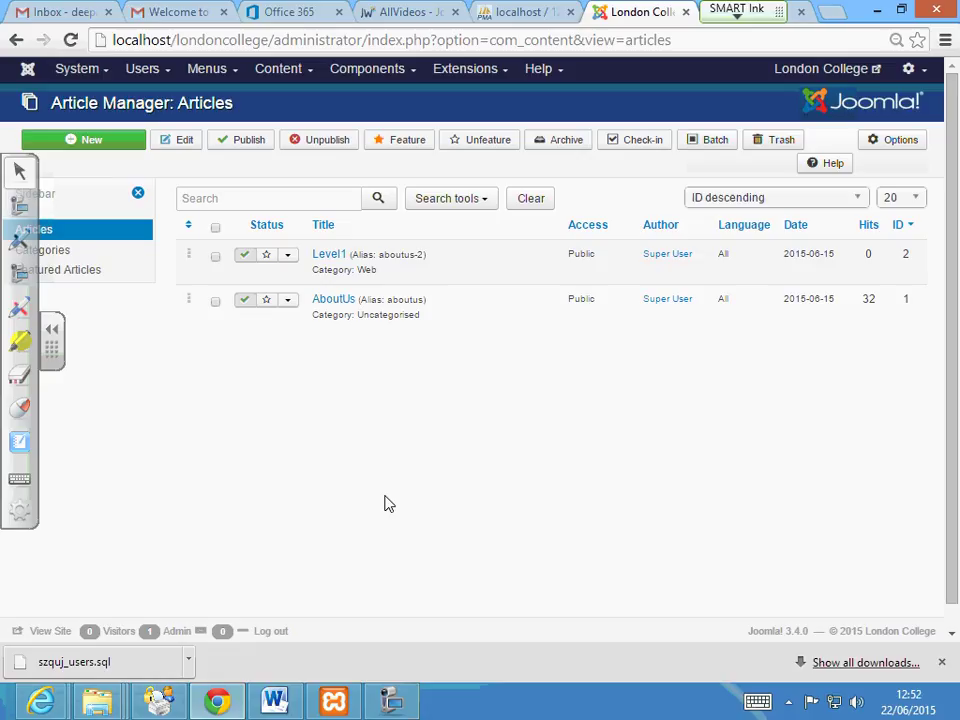
pyautogui.click(82, 146)
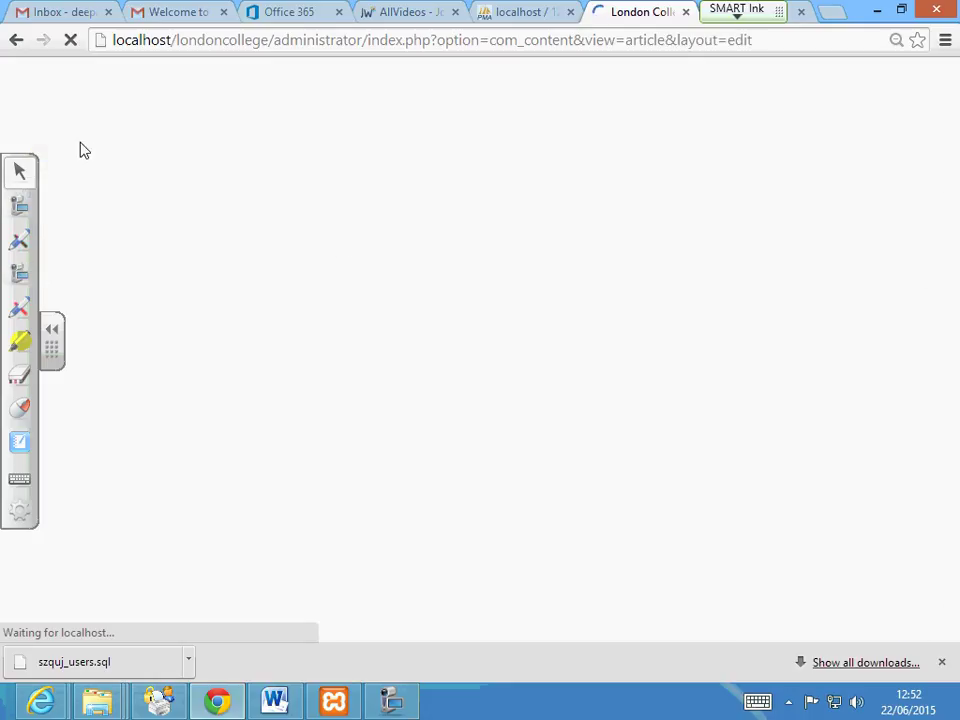
pyautogui.click(97, 190)
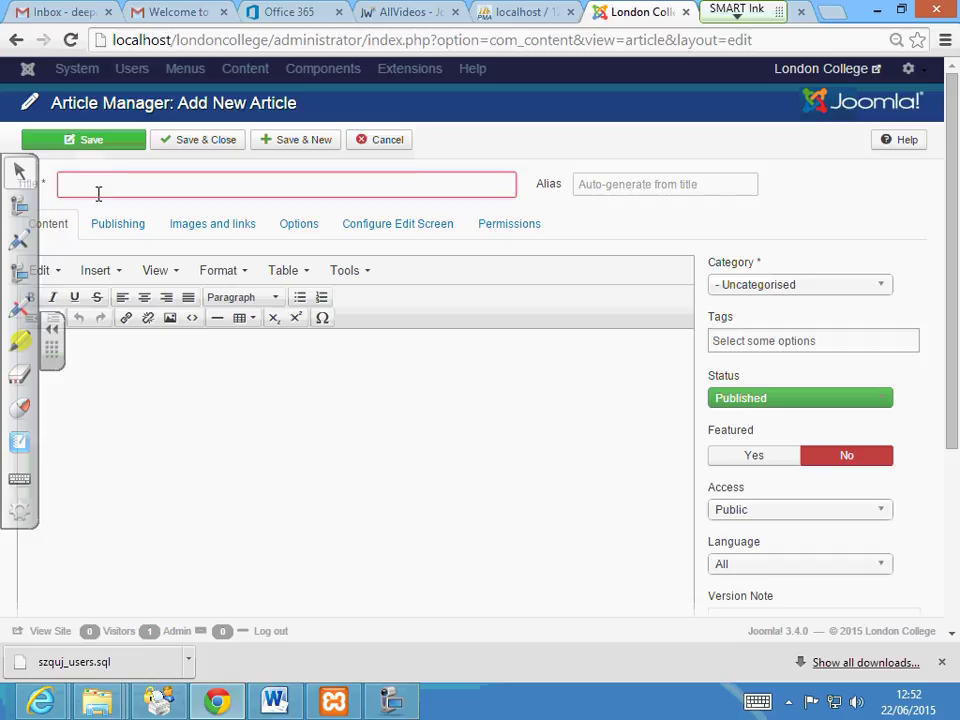
pyautogui.write('home')
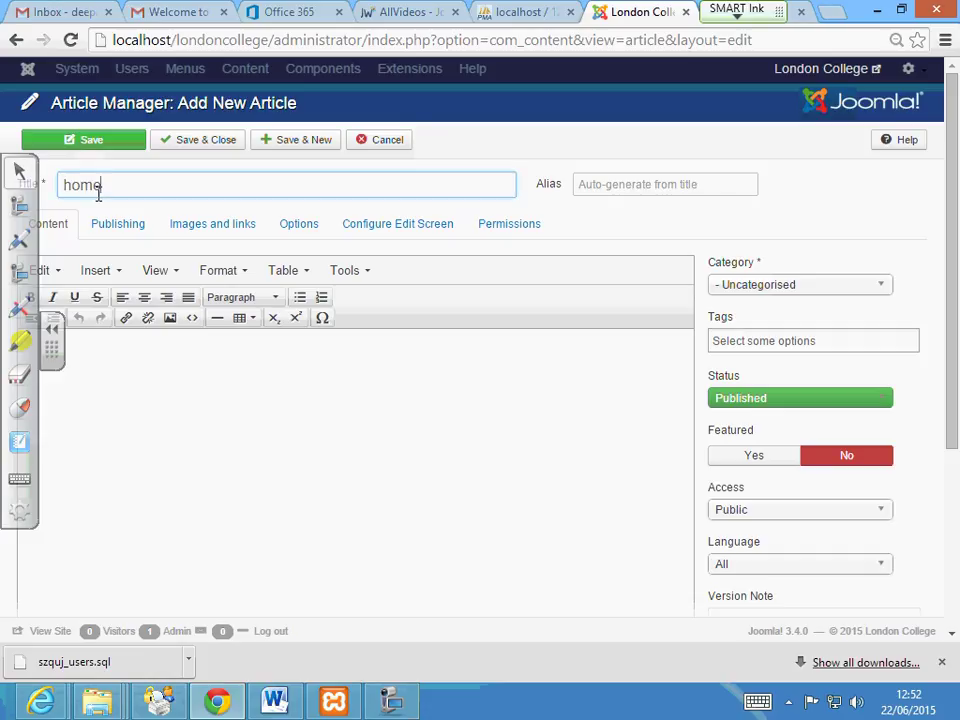
pyautogui.click(225, 146)
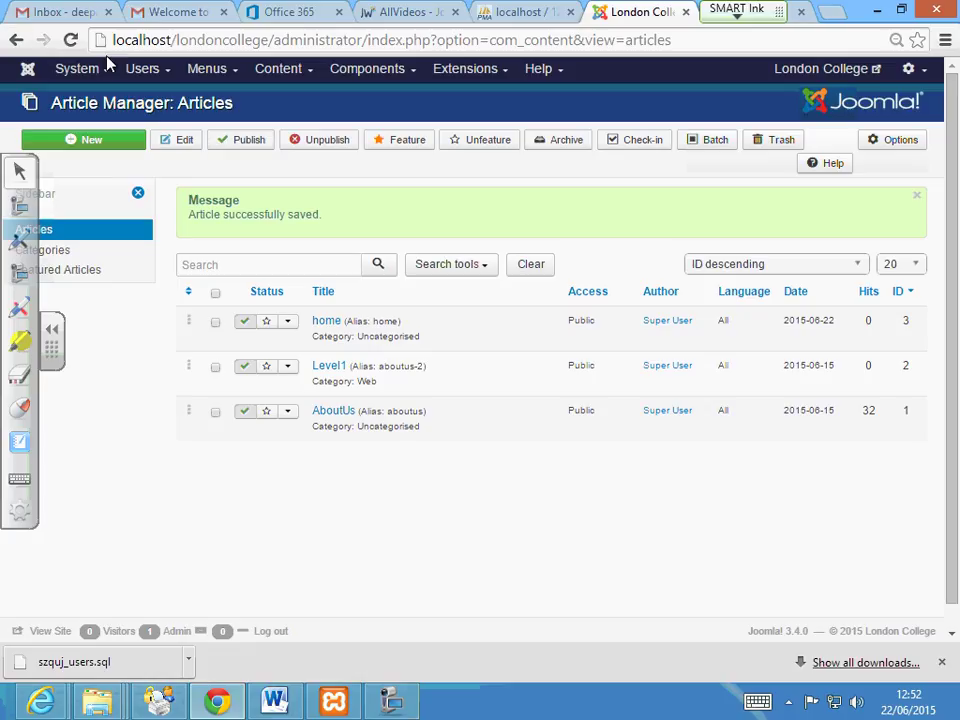
# Edit the Home item of the Main Menu and set its menu item type to Single Article.
pyautogui.click(211, 72)
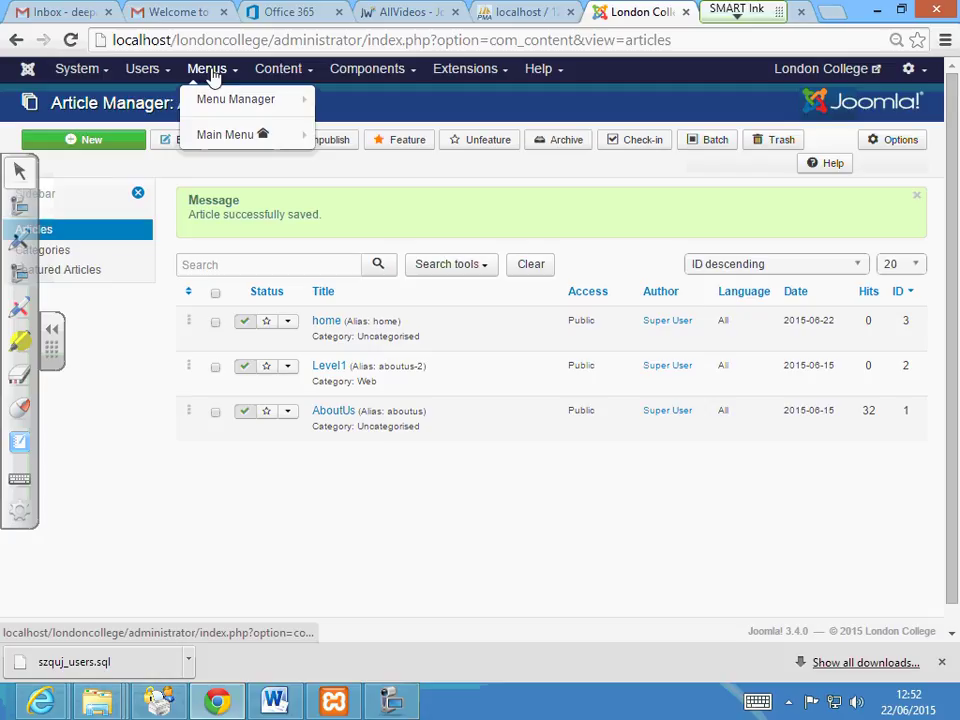
pyautogui.click(210, 140)
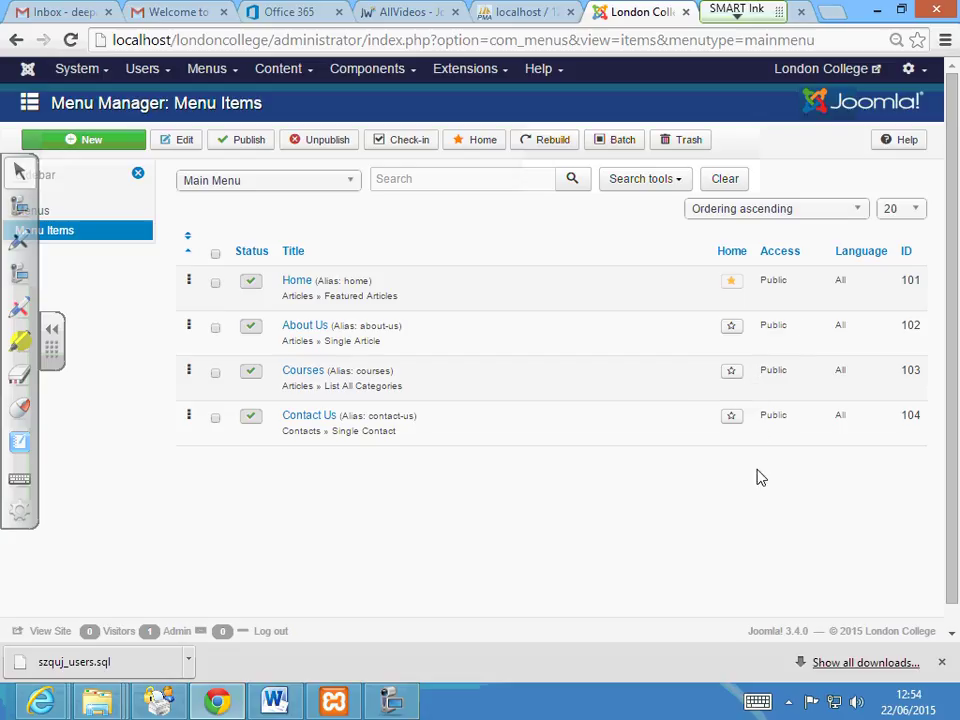
pyautogui.click(305, 288)
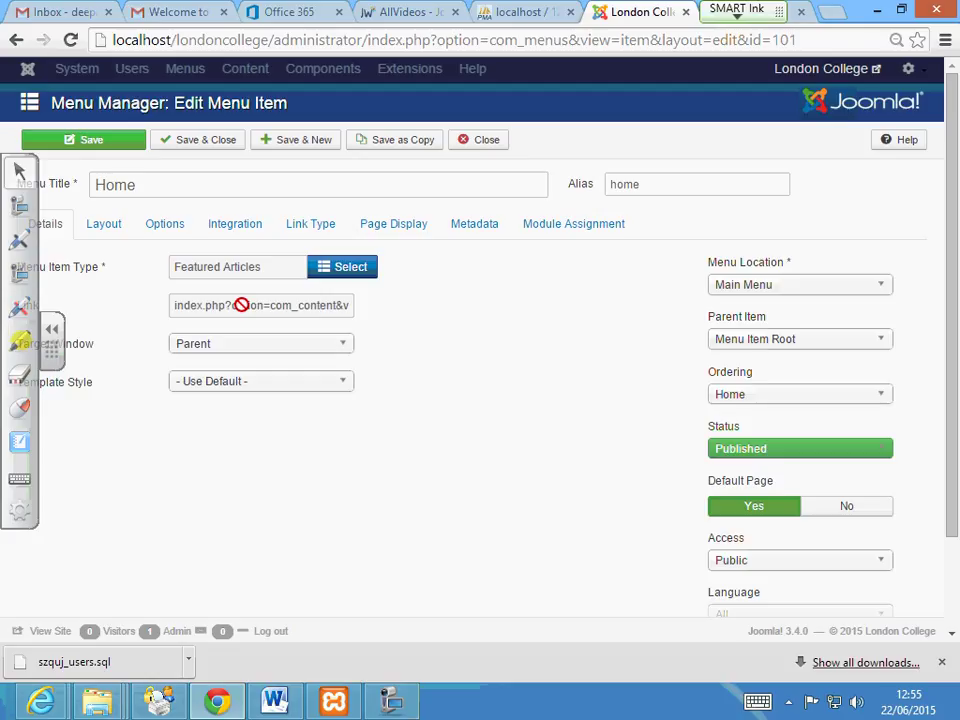
pyautogui.click(338, 268)
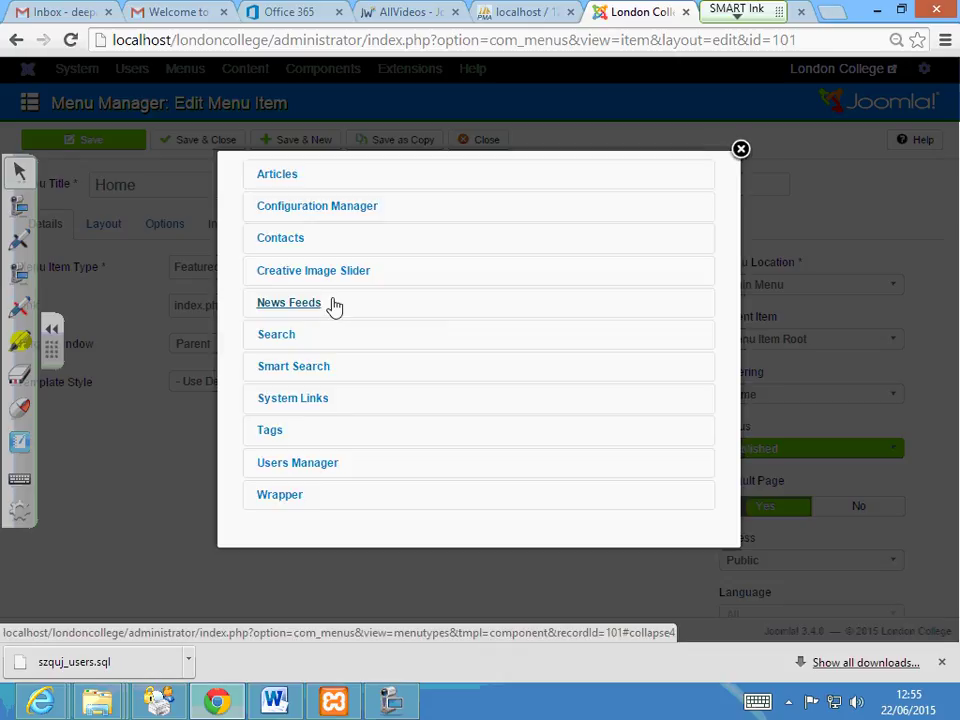
pyautogui.click(275, 176)
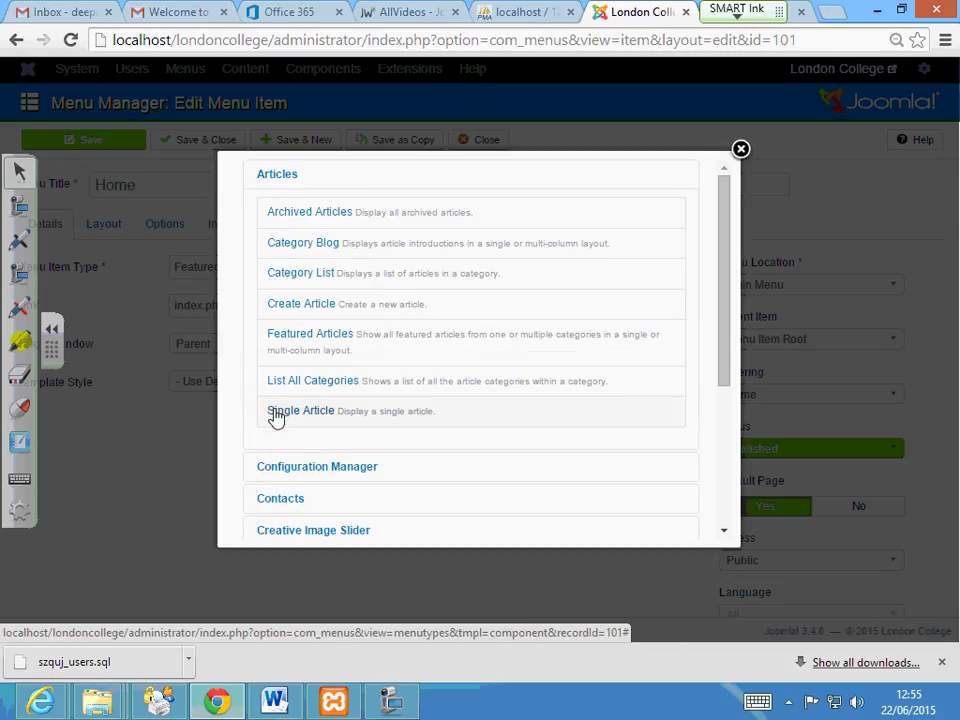
pyautogui.click(274, 412)
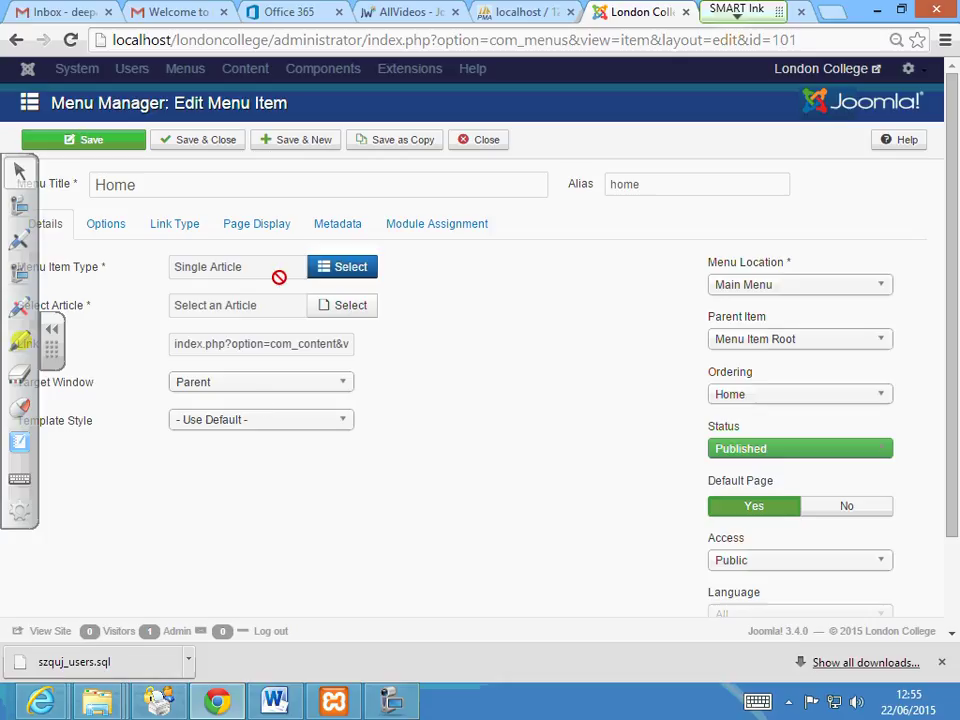
# Link the Home menu item to the "home" article, then save and close it.
pyautogui.click(334, 309)
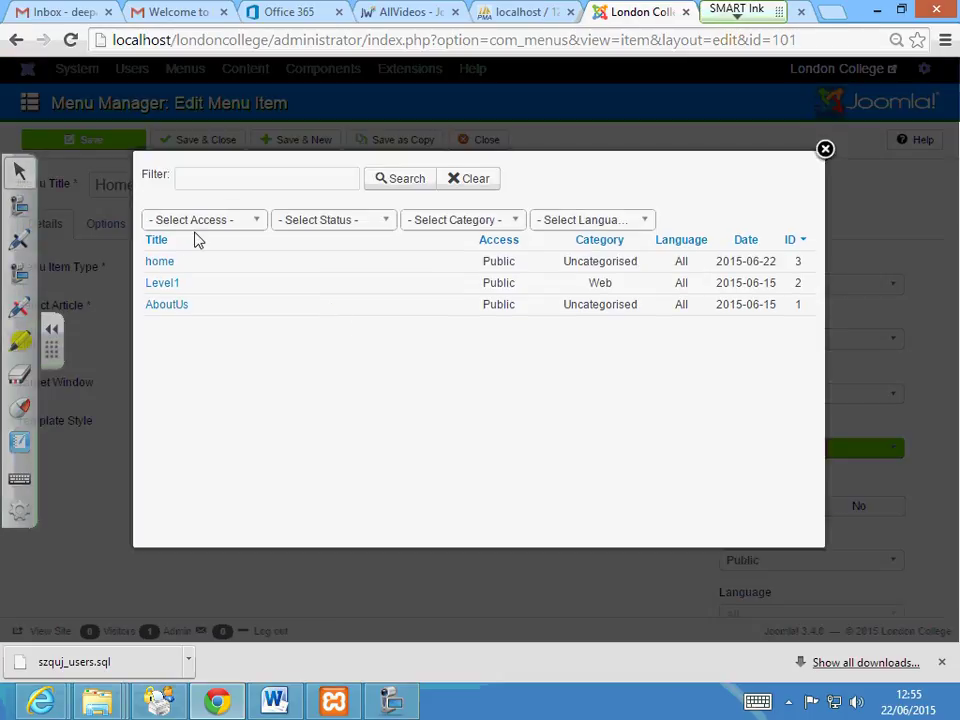
pyautogui.click(150, 264)
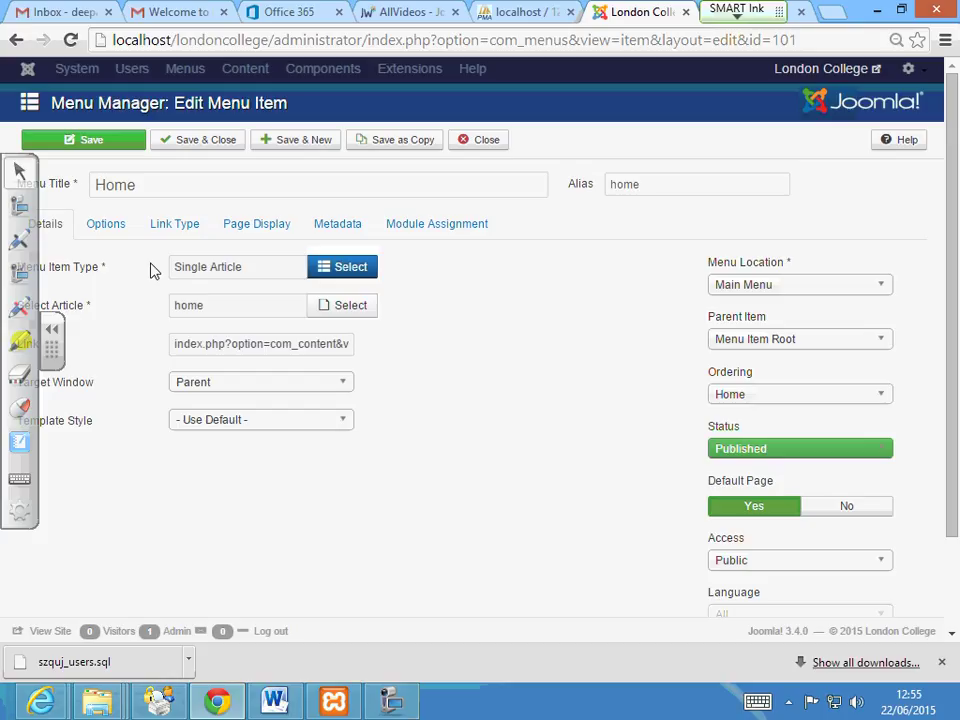
pyautogui.click(204, 147)
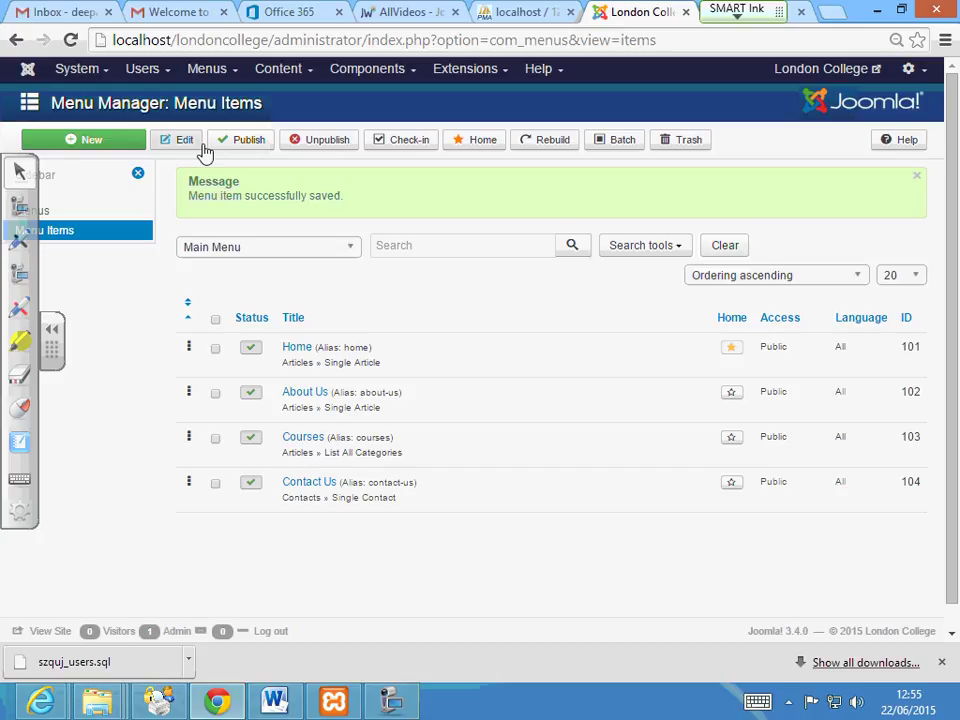
# Start a new Main Menu item with the Featured Articles type.
pyautogui.click(111, 148)
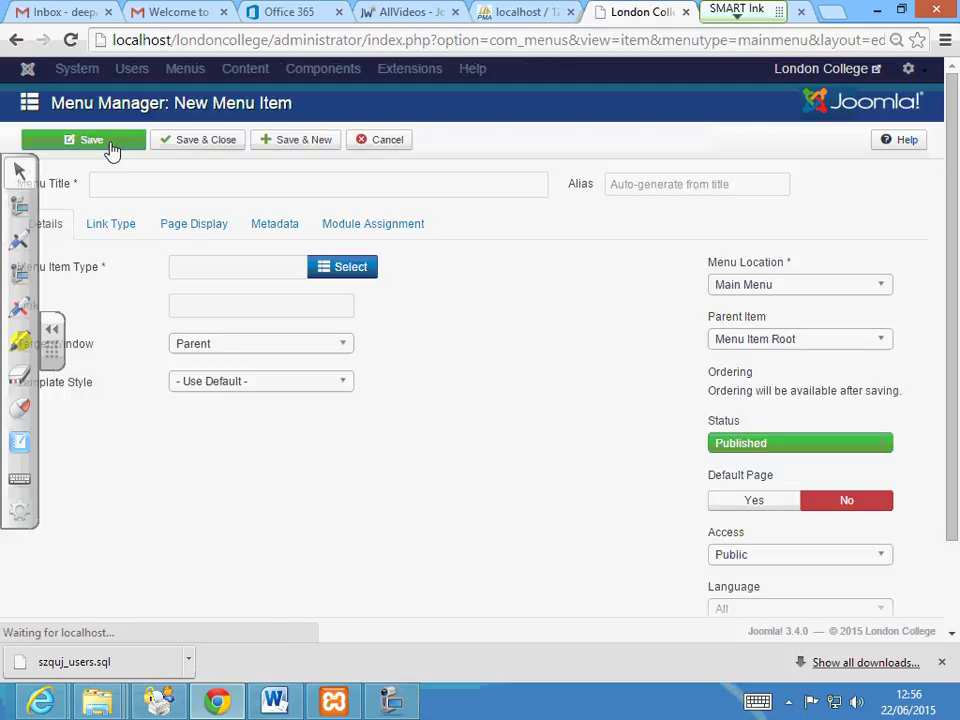
pyautogui.click(332, 267)
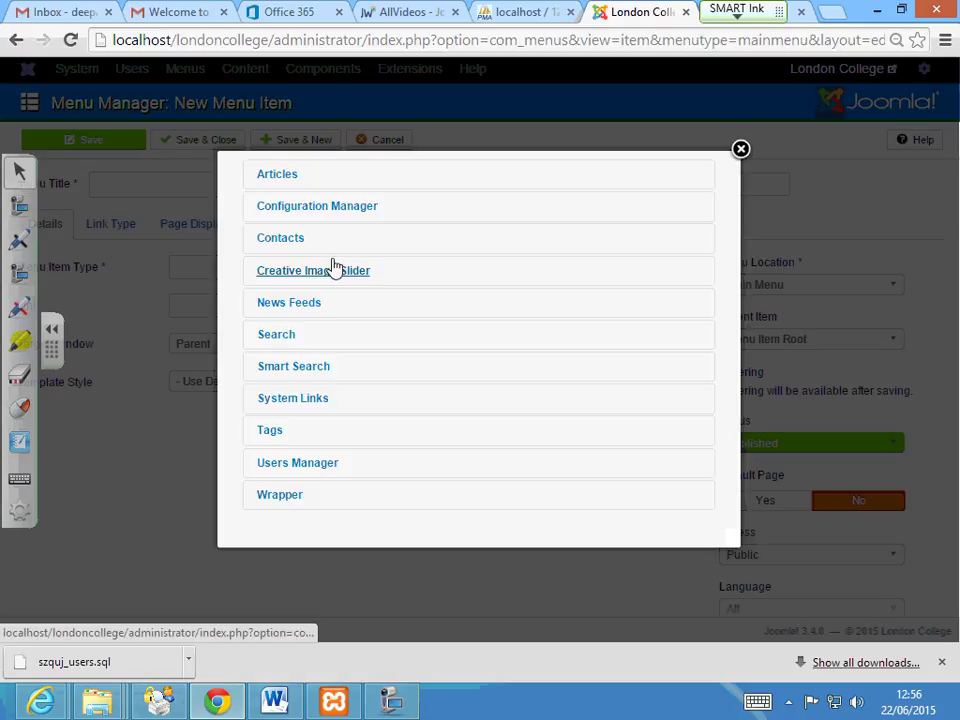
pyautogui.click(282, 178)
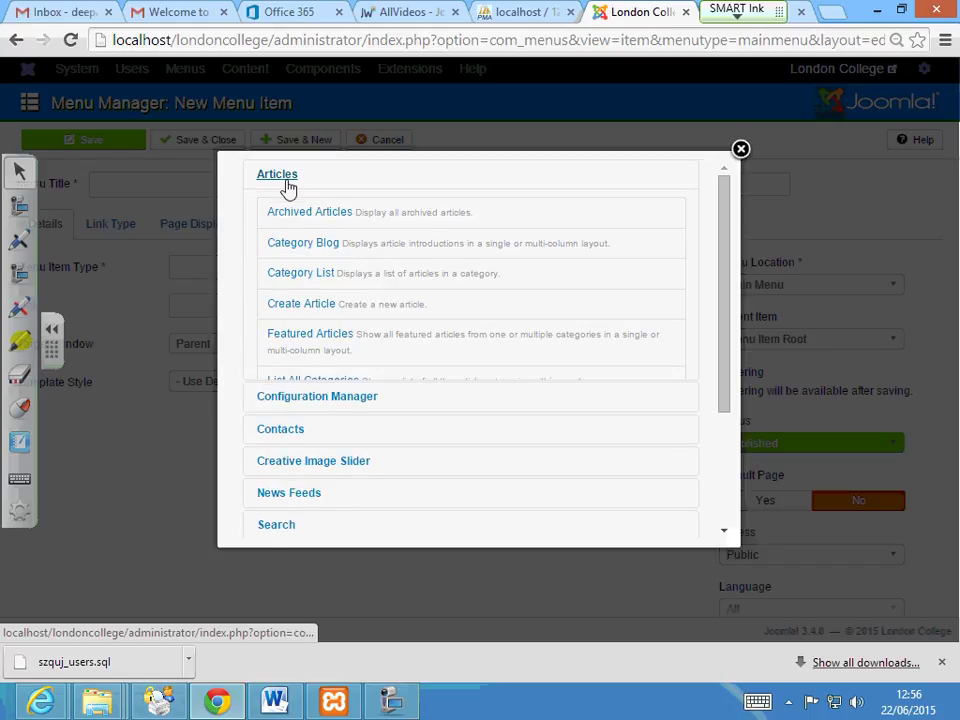
pyautogui.click(282, 342)
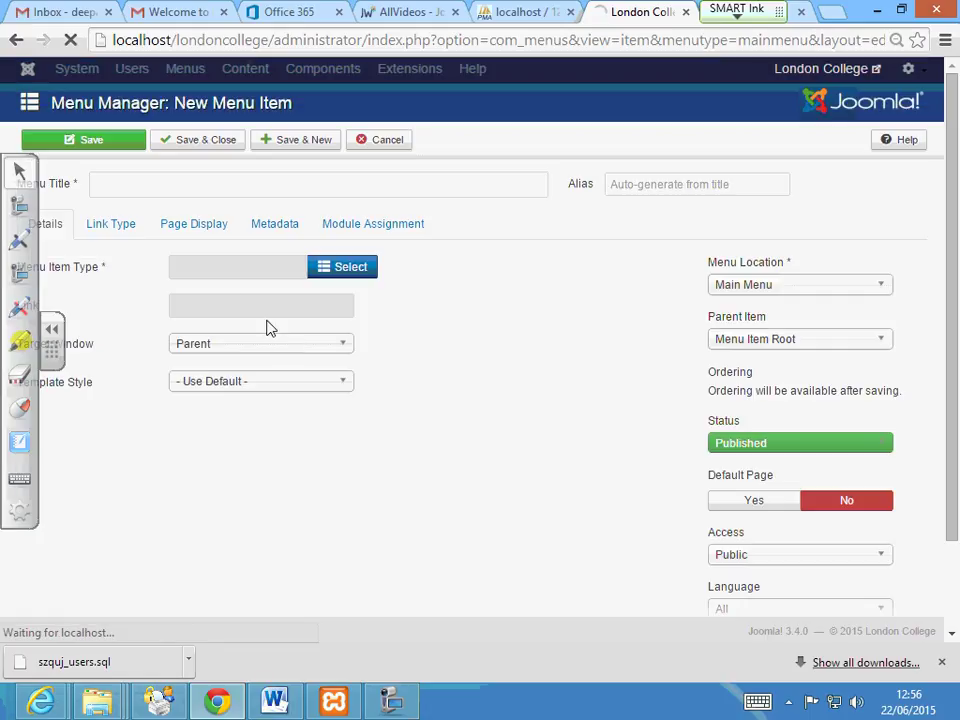
pyautogui.click(135, 183)
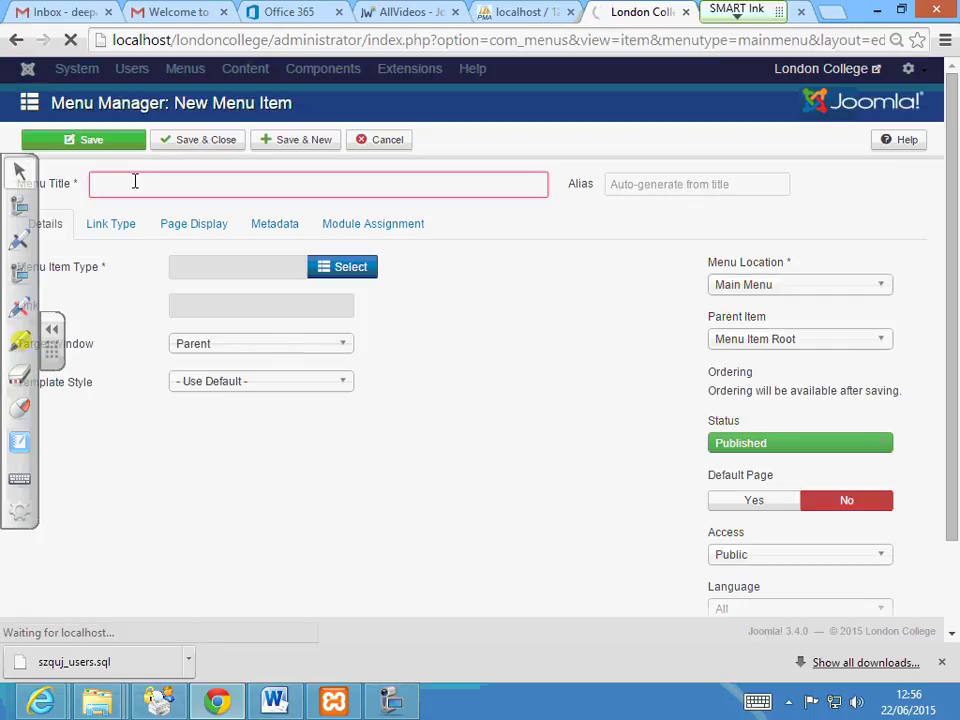
pyautogui.write('Featured Articles')
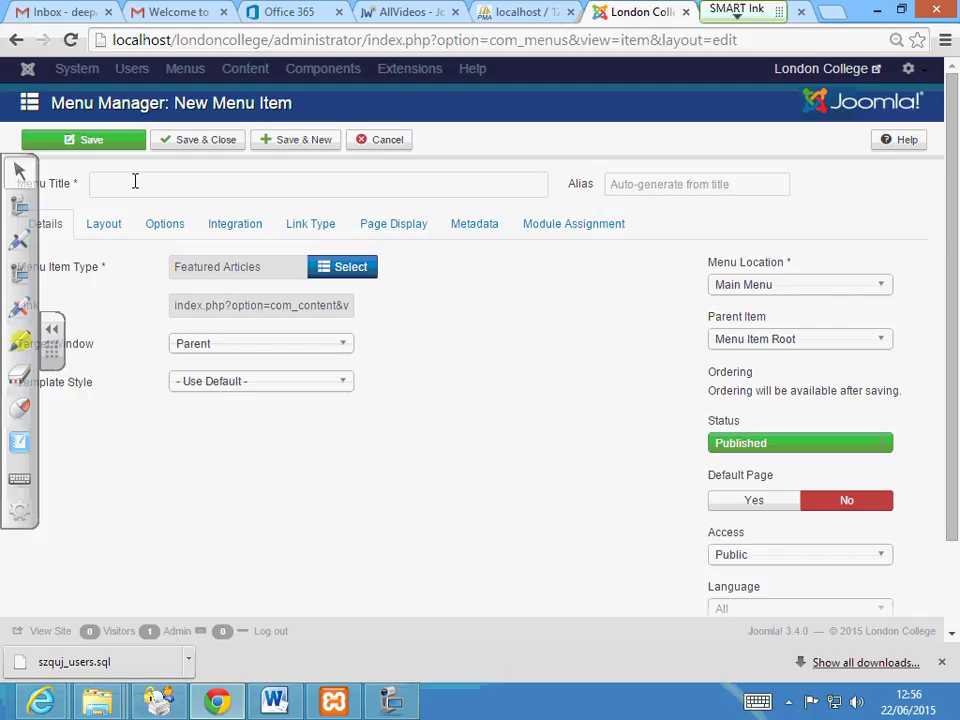
pyautogui.click(135, 183)
pyautogui.write('Fea')
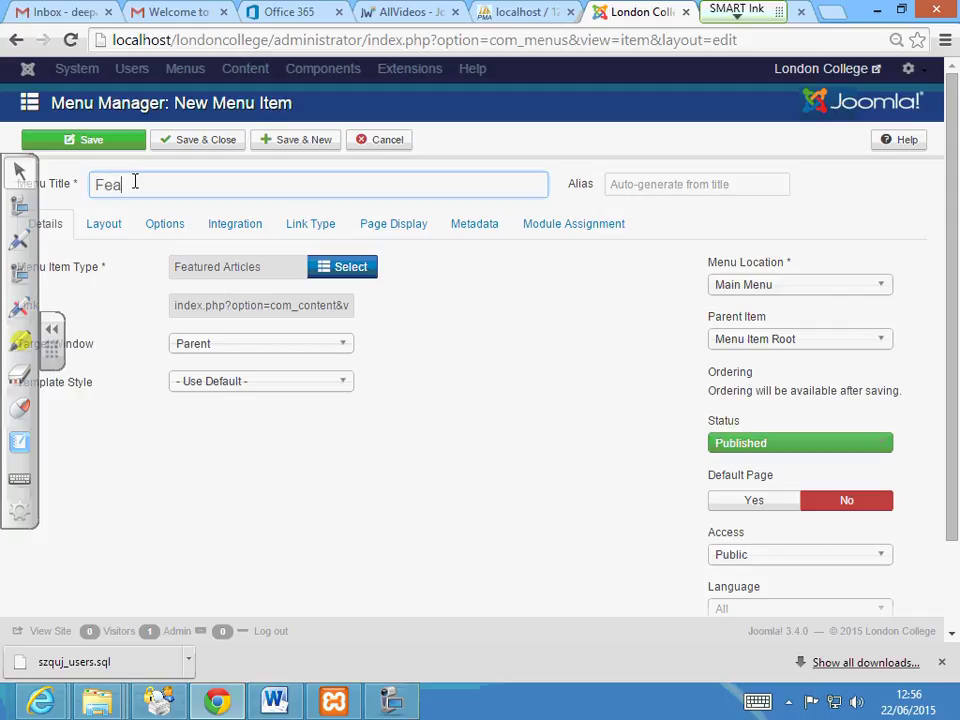
pyautogui.write('tured')
pyautogui.press('BackSpace')
pyautogui.press('BackSpace')
pyautogui.press('BackSpace')
pyautogui.press('BackSpace')
pyautogui.press('BackSpace')
pyautogui.press('BackSpace')
pyautogui.press('BackSpace')
pyautogui.press('BackSpace')
pyautogui.write('A')
pyautogui.press('BackSpace')
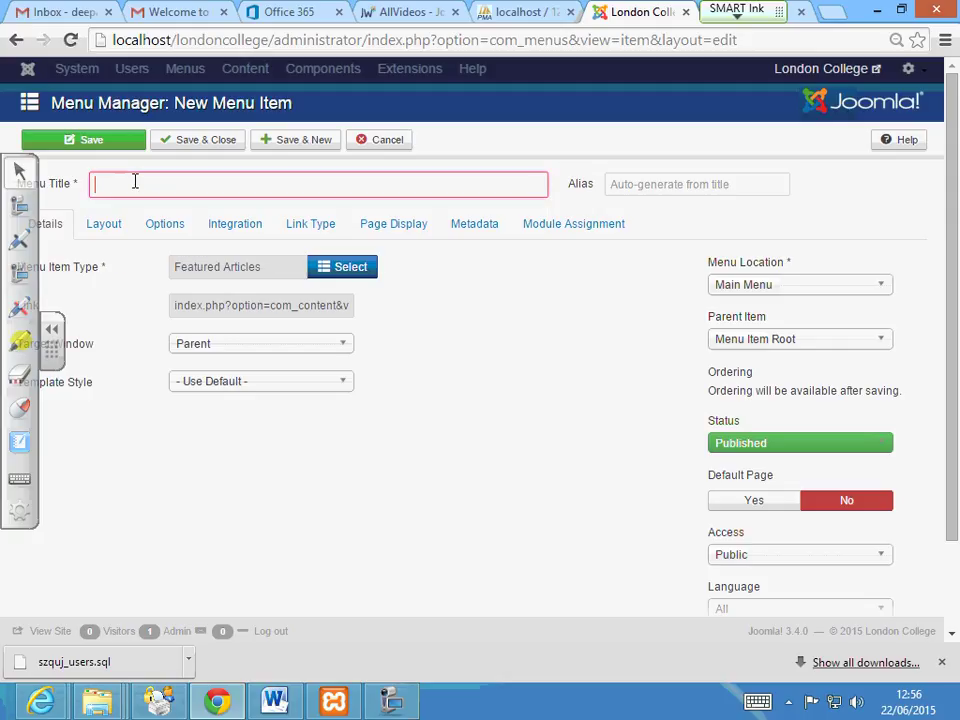
# Title the new menu item "Special", then save and close it.
pyautogui.write('Special')
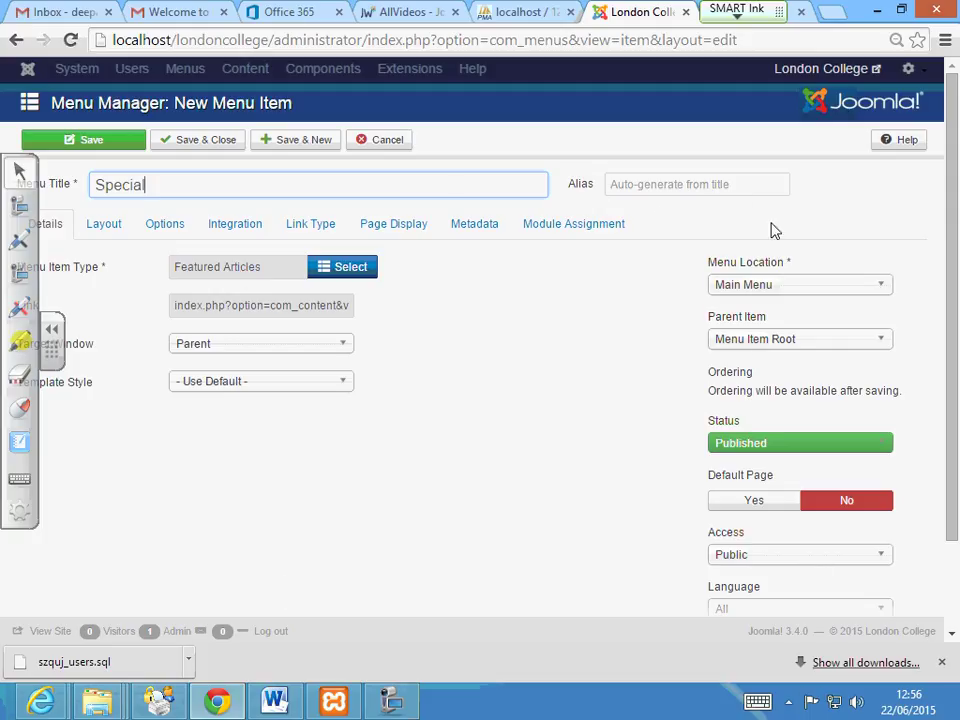
pyautogui.click(201, 148)
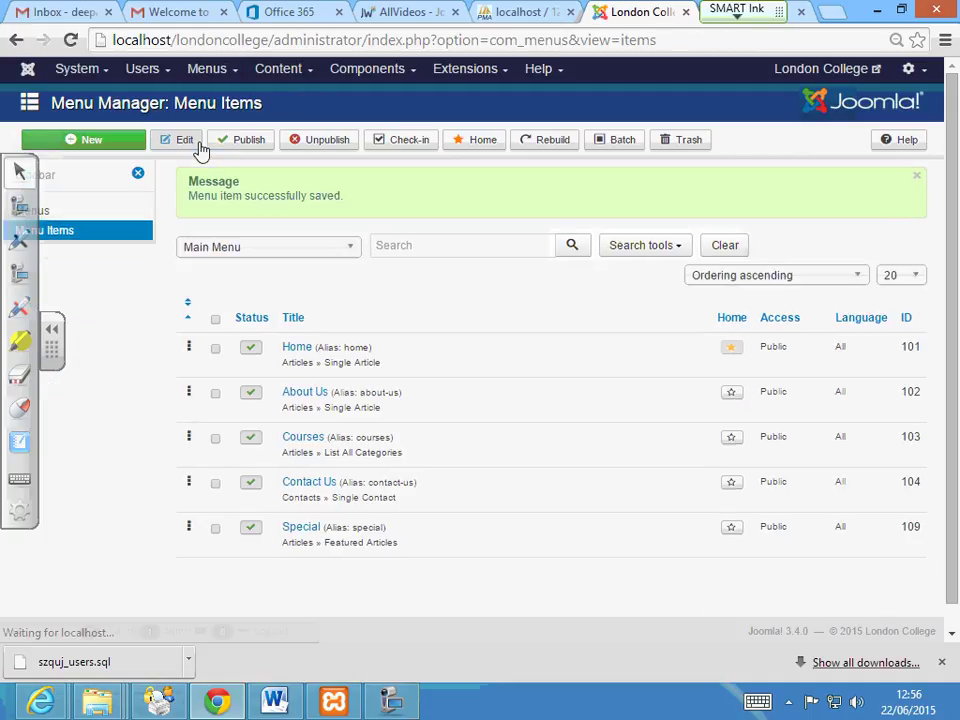
# Mark the Level1 and AboutUs articles as featured in the Article Manager.
pyautogui.click(272, 70)
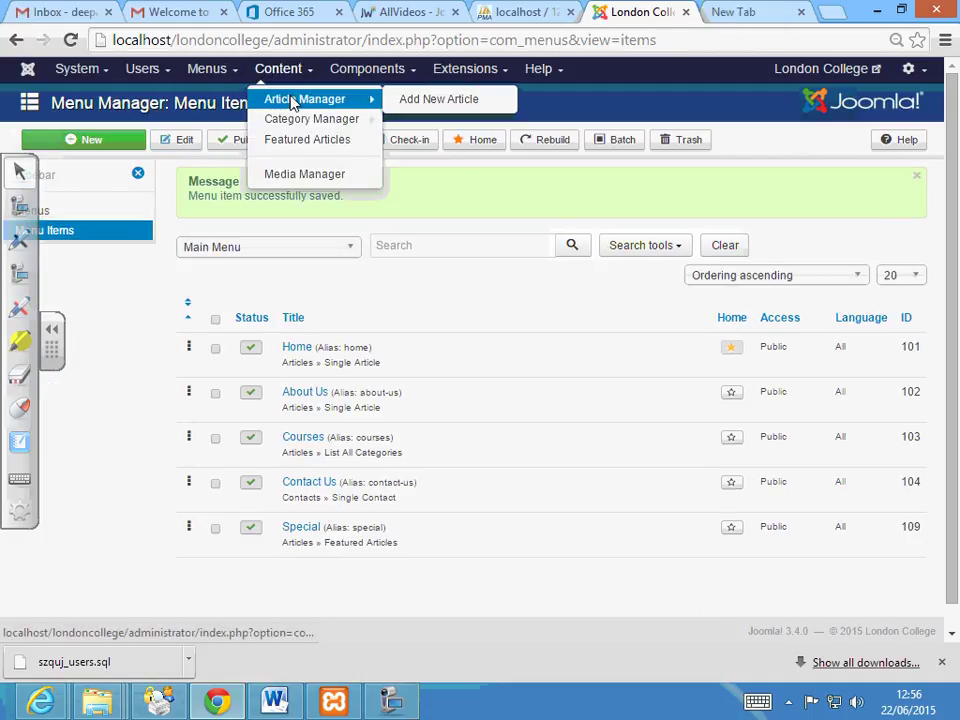
pyautogui.click(292, 100)
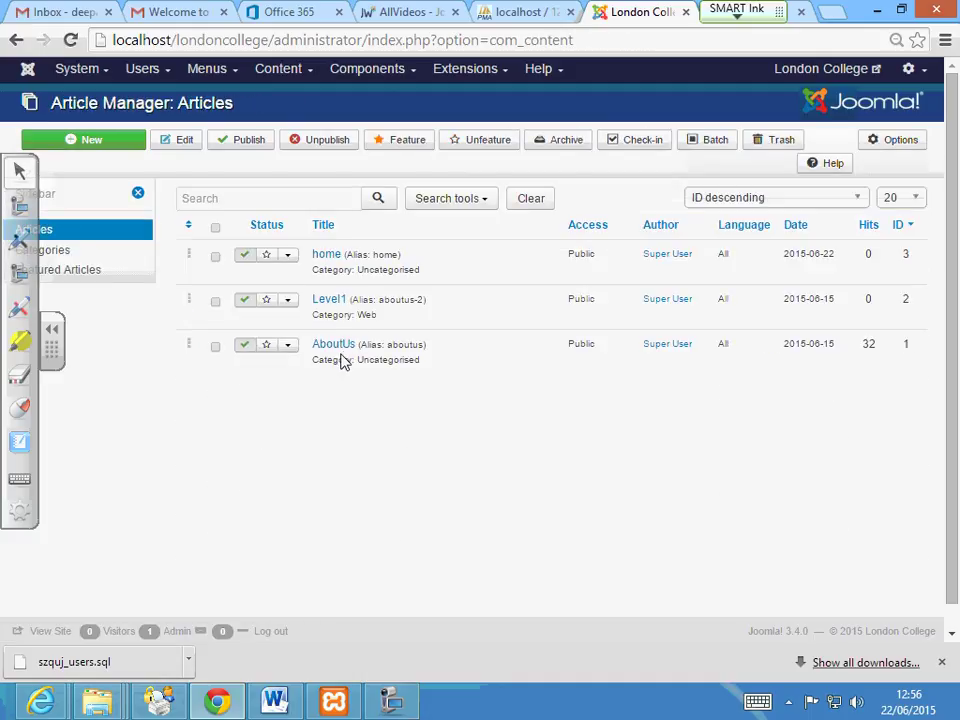
pyautogui.click(266, 302)
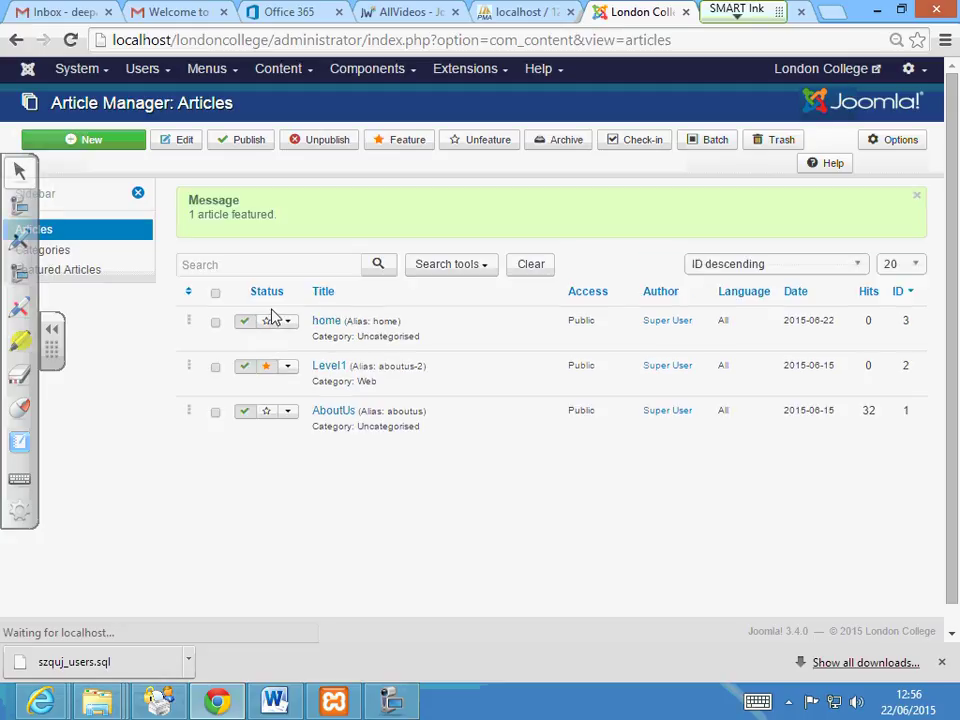
pyautogui.click(266, 413)
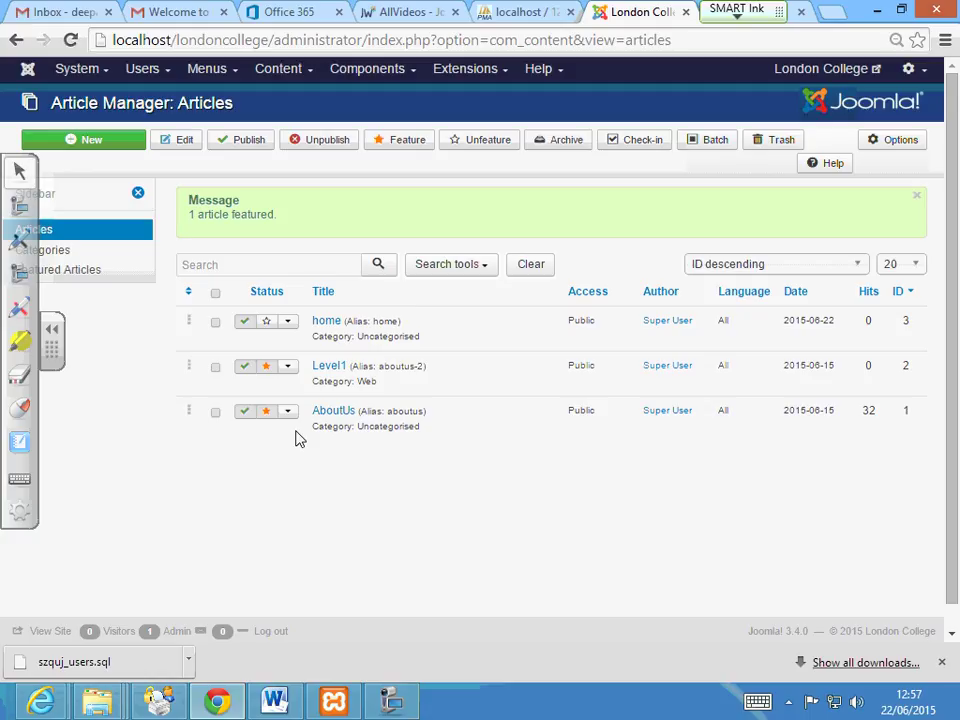
# Open the London College public site and examine the Home page's menu and content.
pyautogui.click(816, 74)
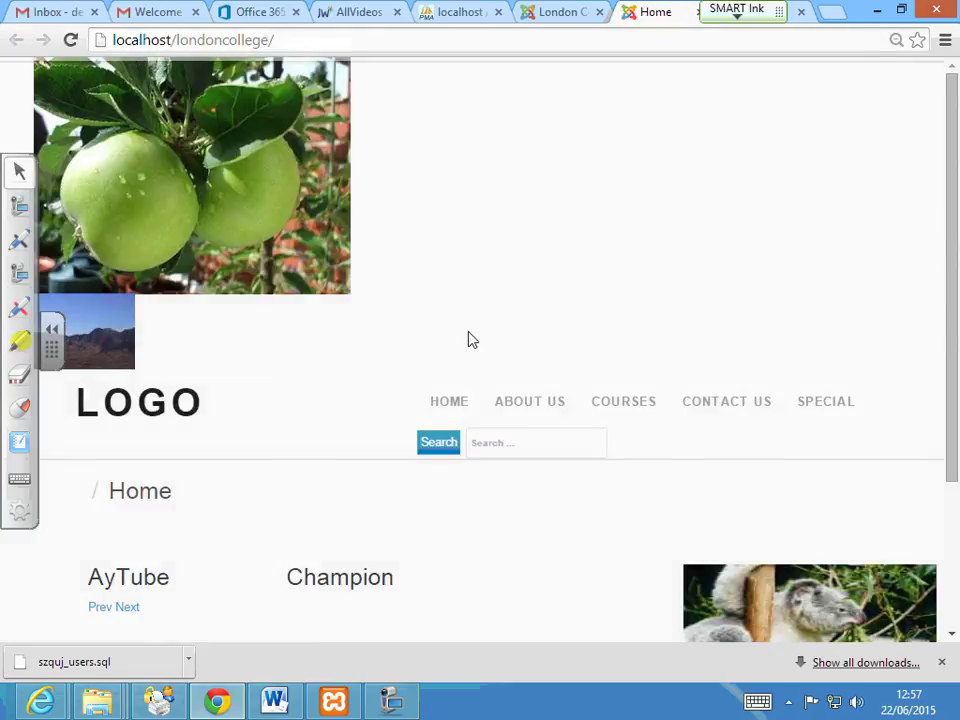
pyautogui.moveTo(947, 318); pyautogui.dragTo(951, 471)
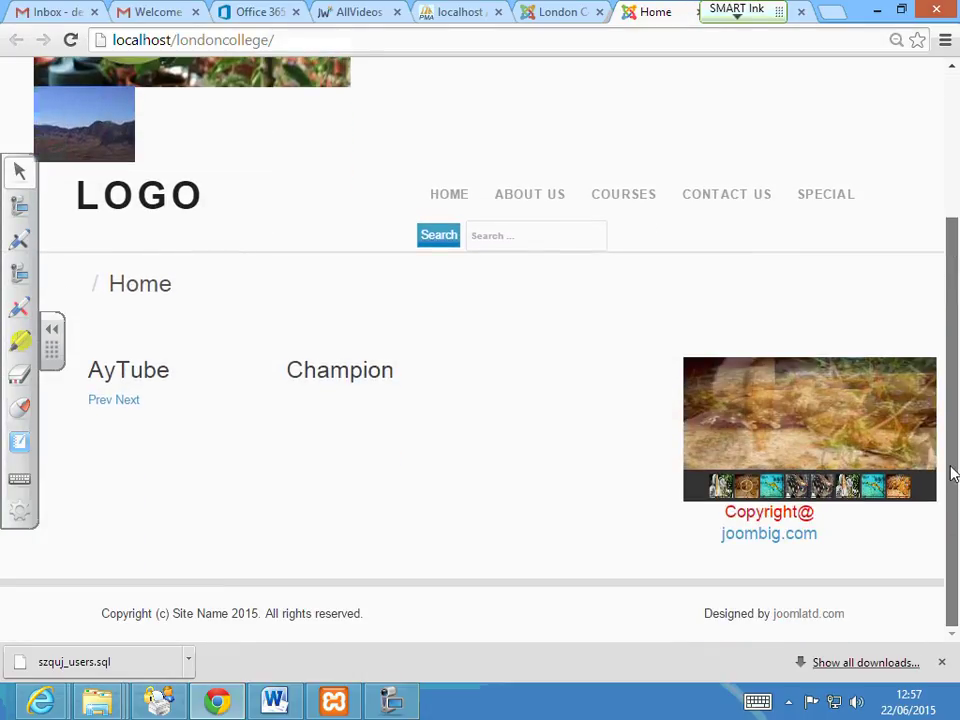
pyautogui.click(441, 203)
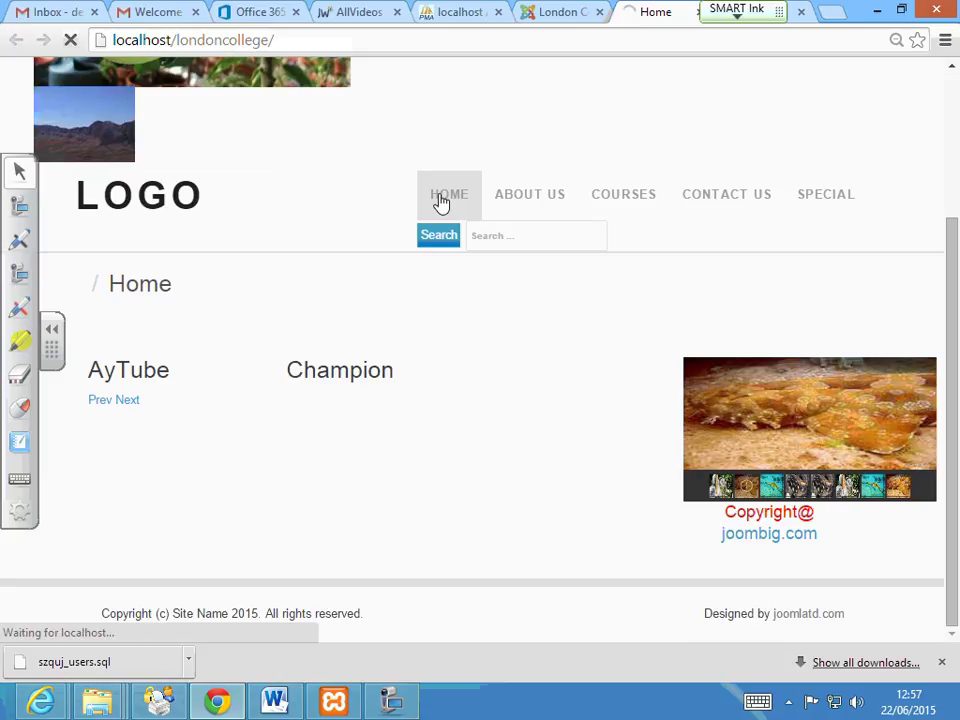
pyautogui.scroll(-2, 465, 499)
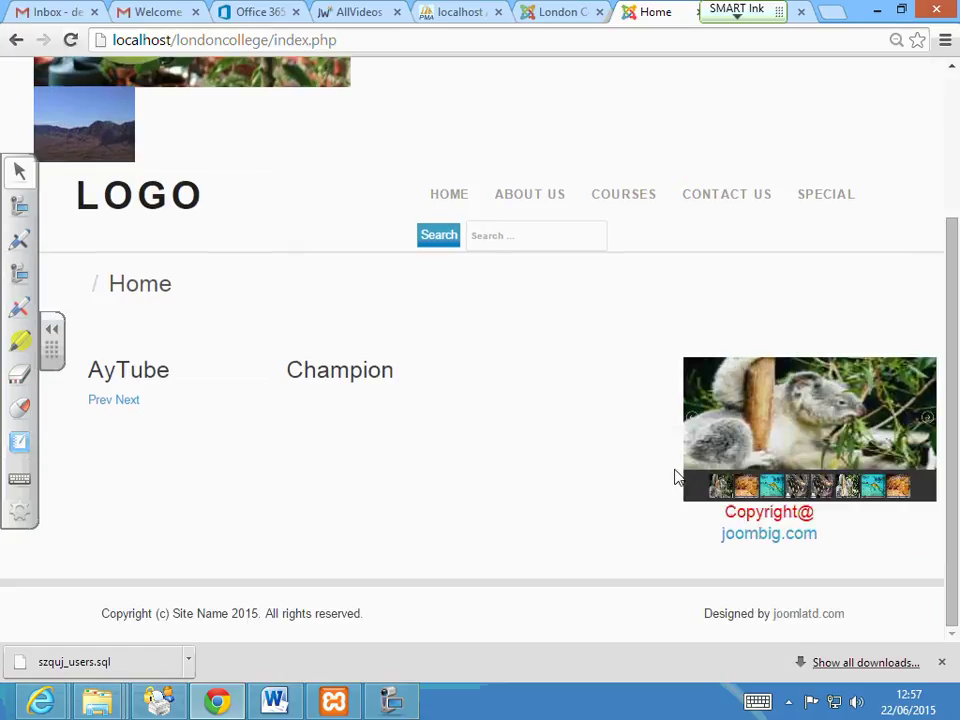
# Examine the About Us and Courses pages of the public site.
pyautogui.click(534, 205)
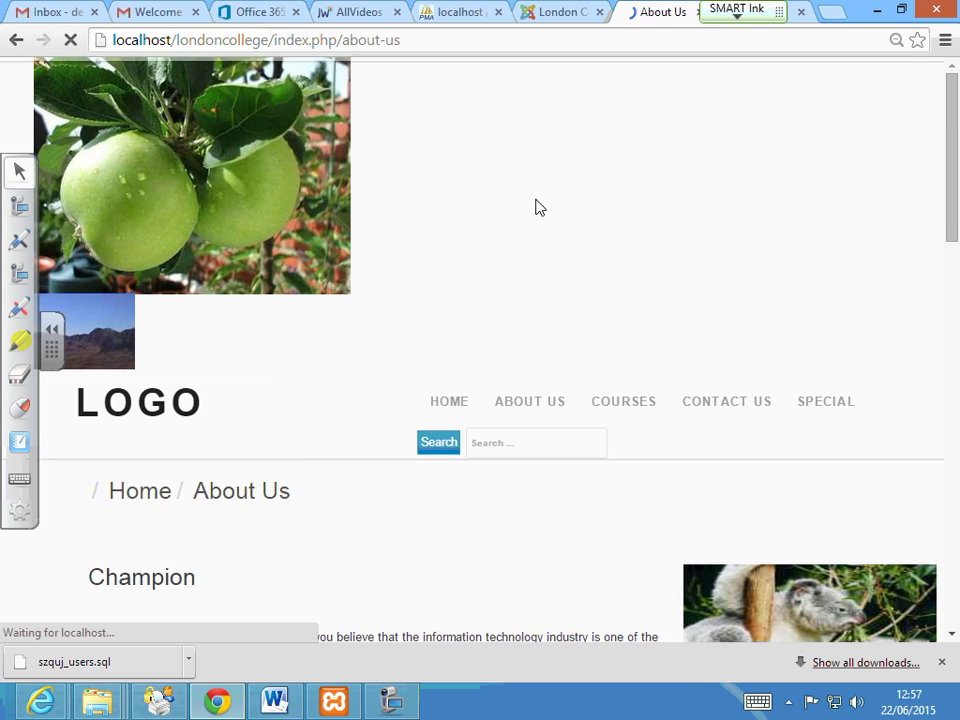
pyautogui.scroll(-7, 293, 400)
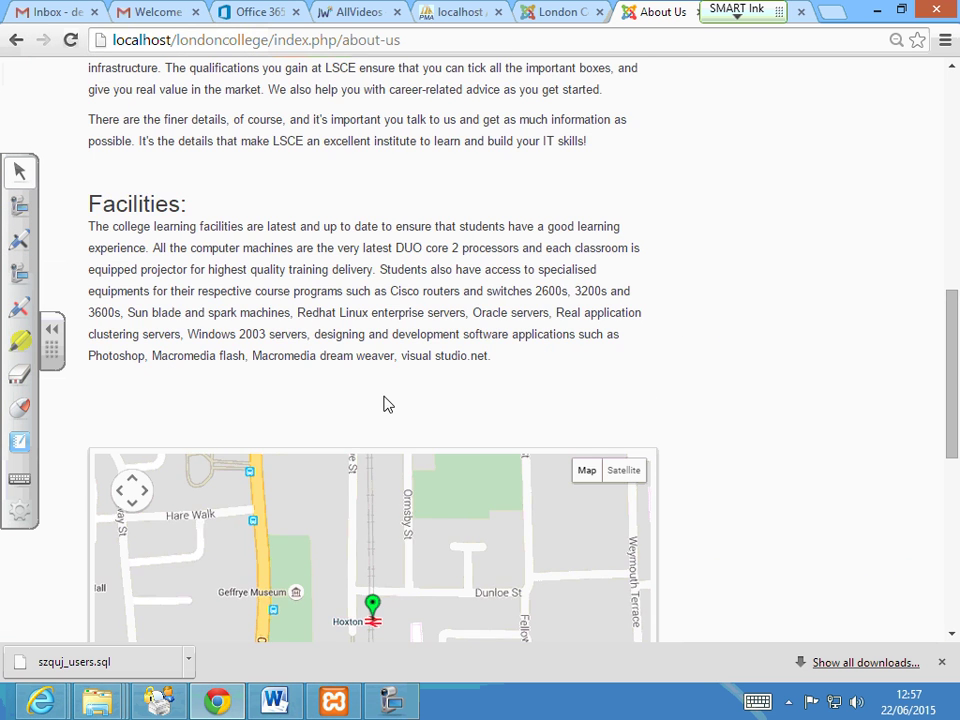
pyautogui.scroll(-3, 386, 396)
pyautogui.scroll(10, 385, 396)
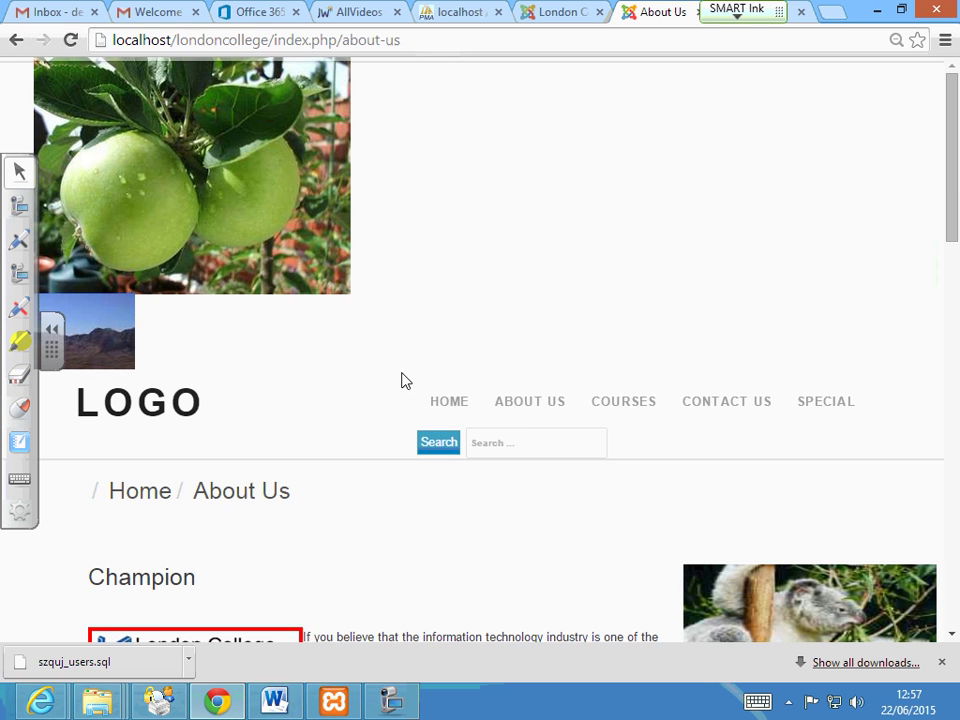
pyautogui.click(610, 408)
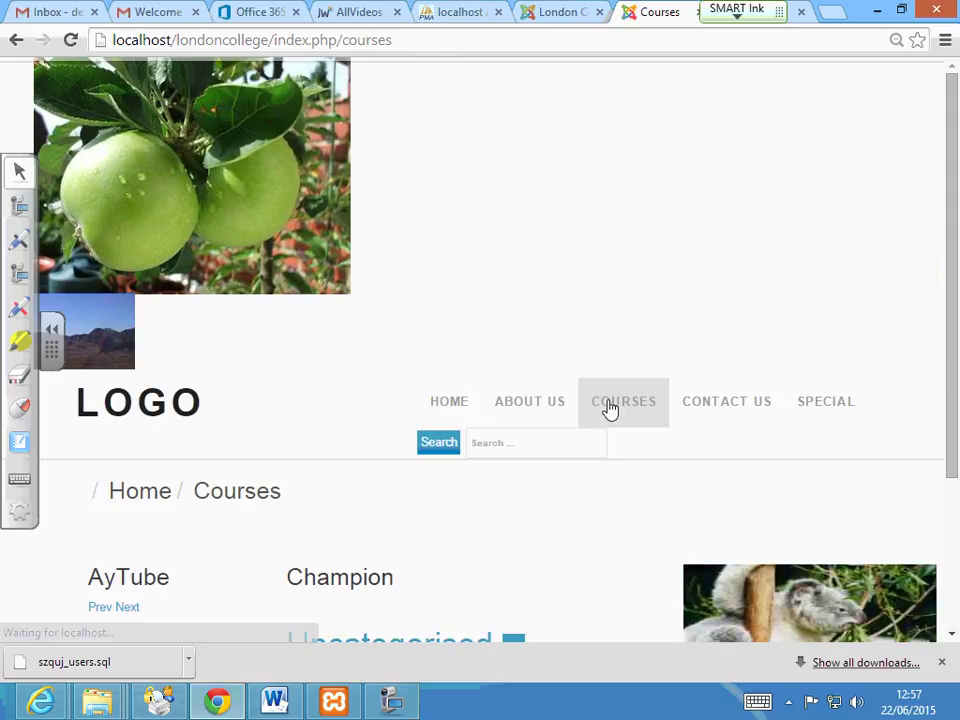
pyautogui.scroll(-3, 495, 491)
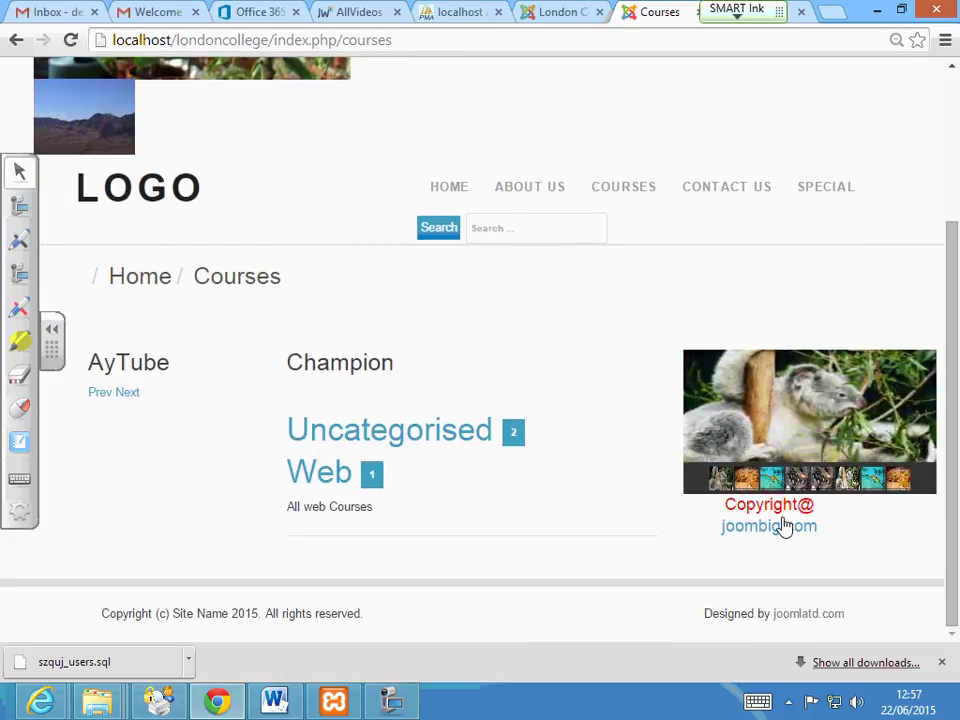
# Open the Special page of the public site and examine the featured articles it lists.
pyautogui.click(824, 203)
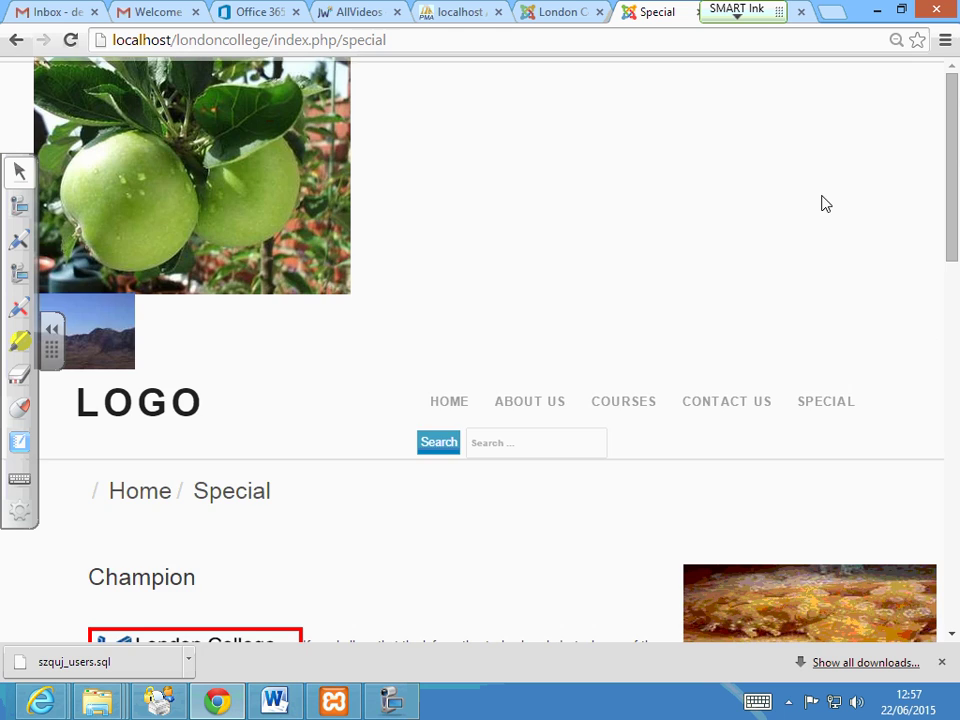
pyautogui.scroll(-10, 613, 291)
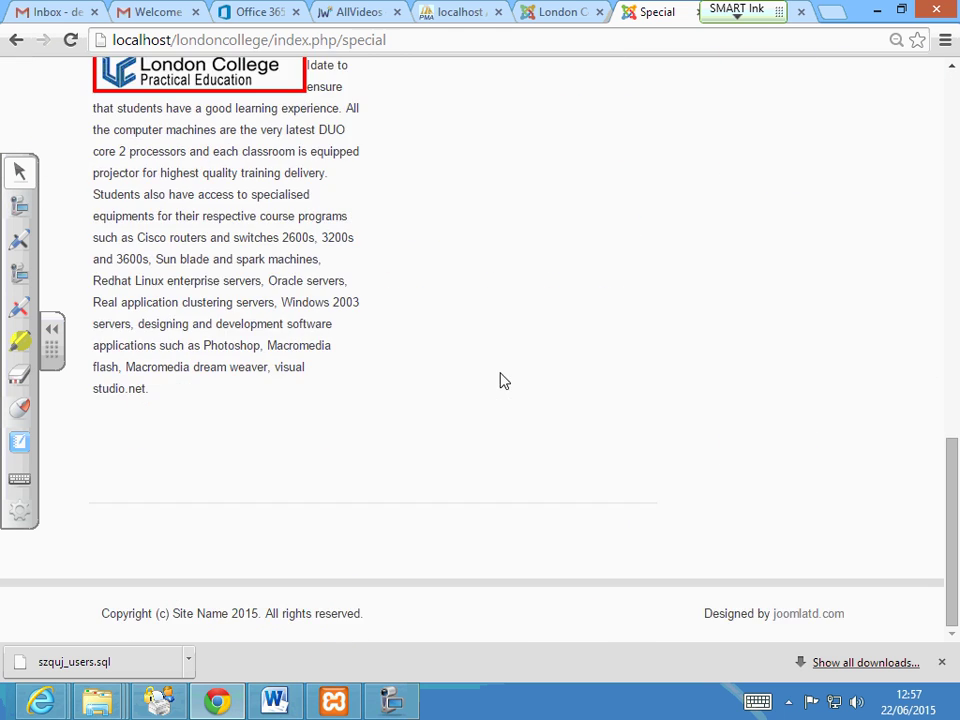
pyautogui.scroll(6, 503, 381)
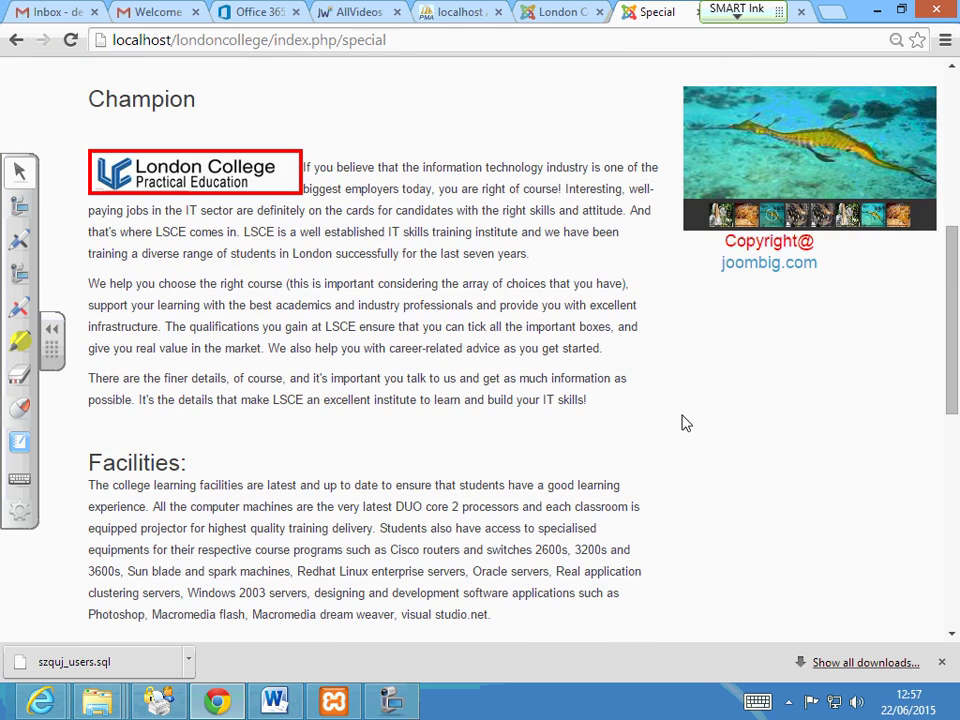
pyautogui.scroll(2, 411, 210)
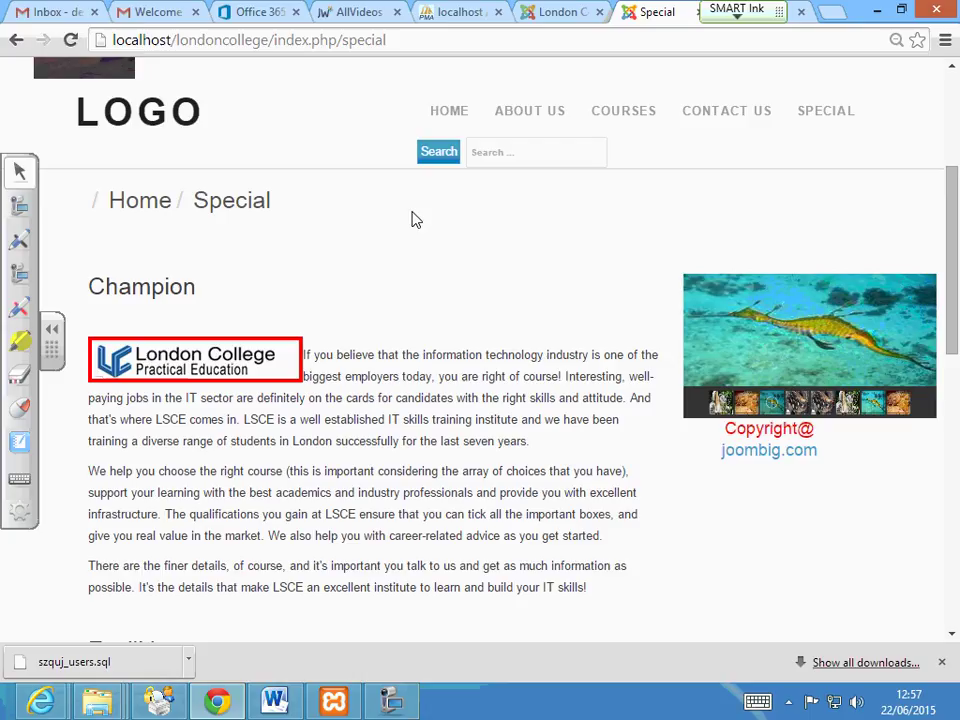
pyautogui.scroll(2, 415, 219)
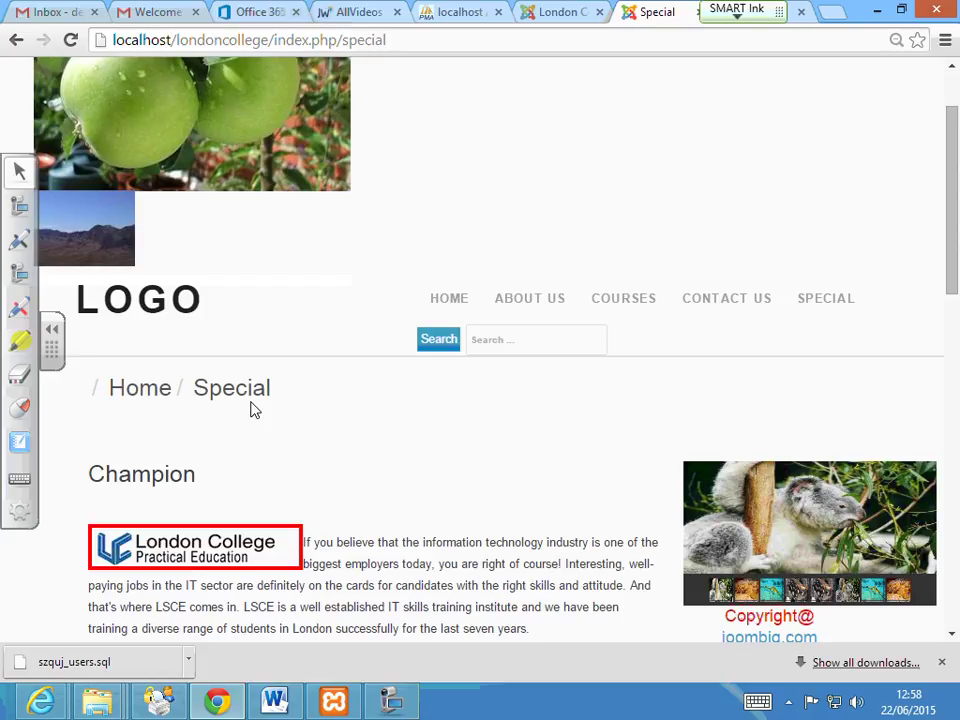
pyautogui.click(474, 338)
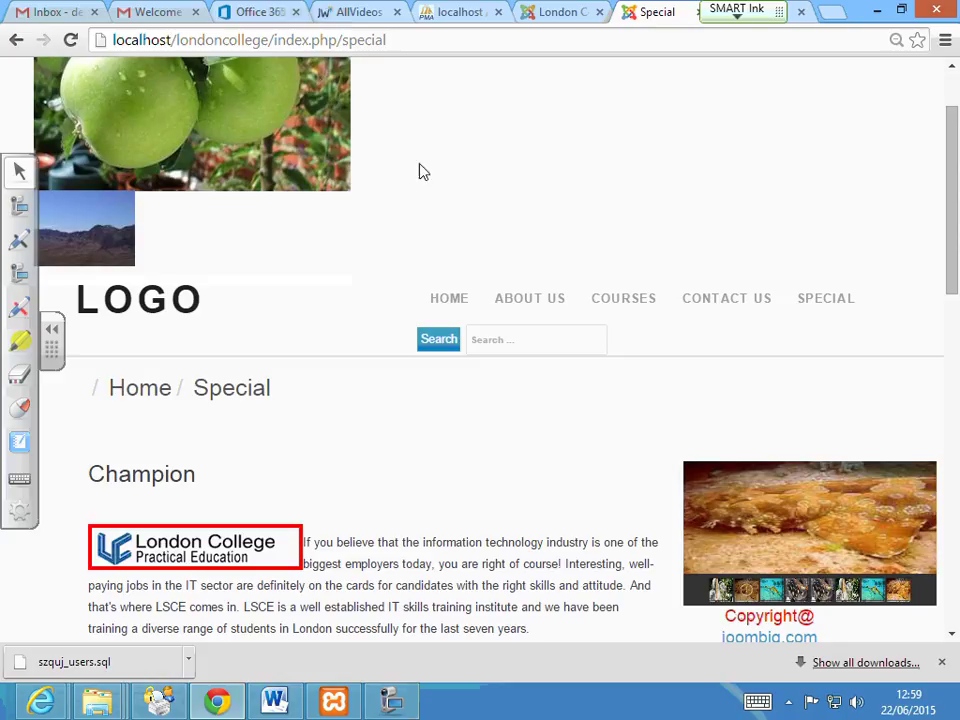
# Remove the featured mark from the Level1 article in the Article Manager.
pyautogui.click(551, 16)
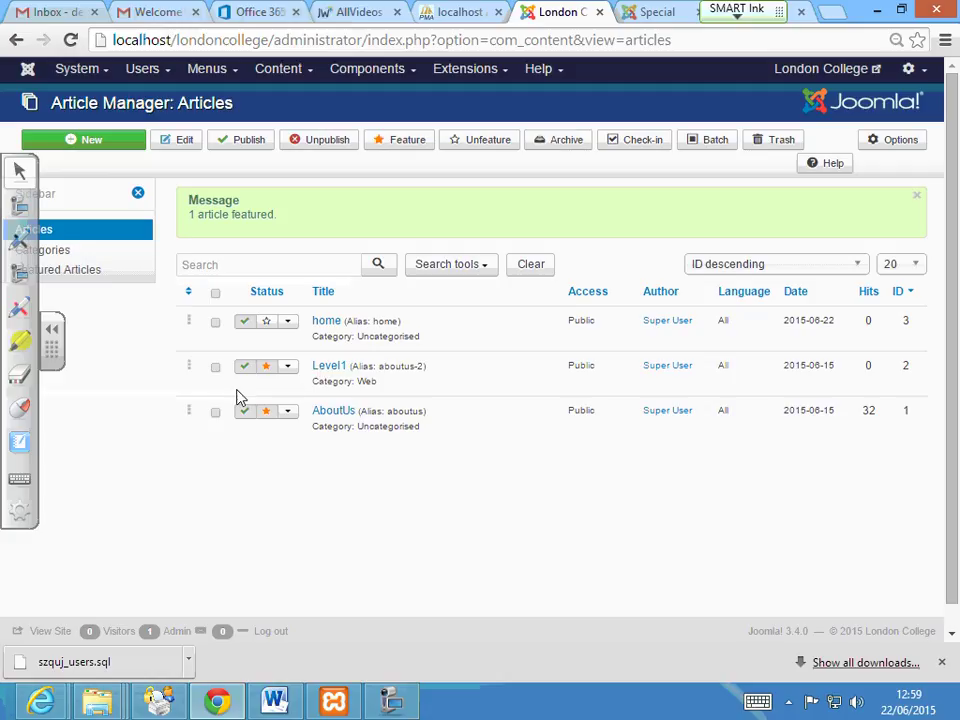
pyautogui.click(263, 369)
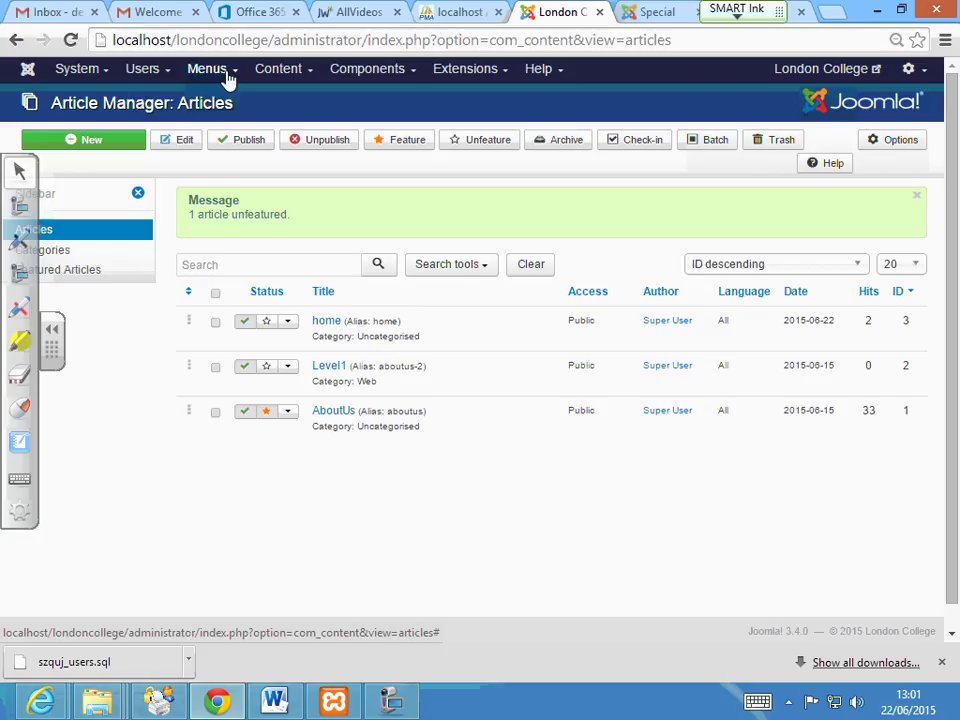
# Open the details and files of the Td_esgat template in the Template Manager.
pyautogui.click(476, 72)
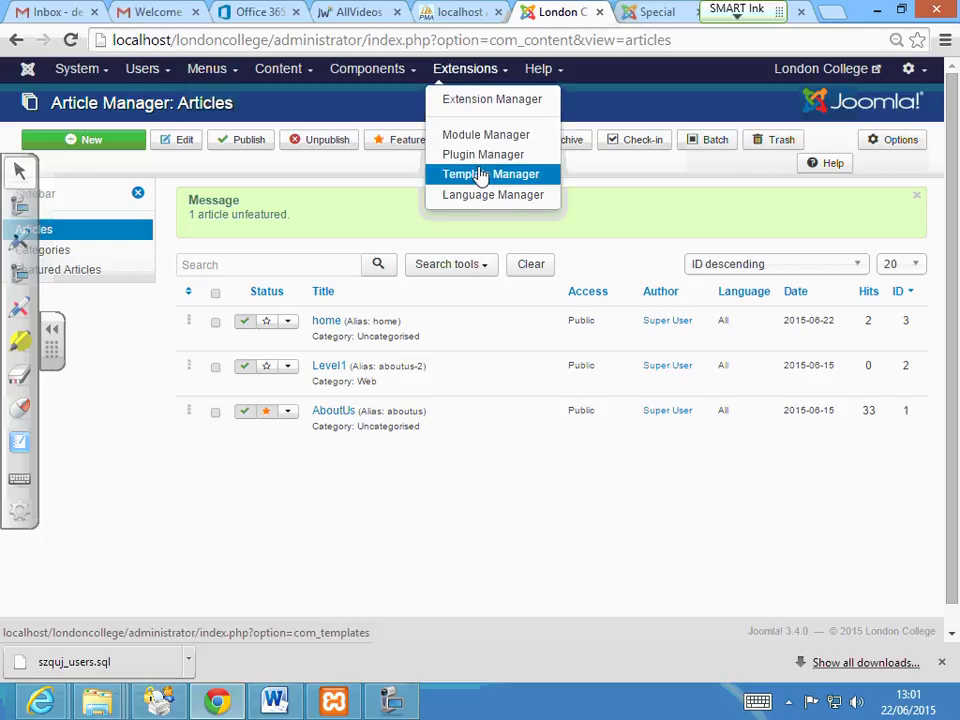
pyautogui.click(482, 175)
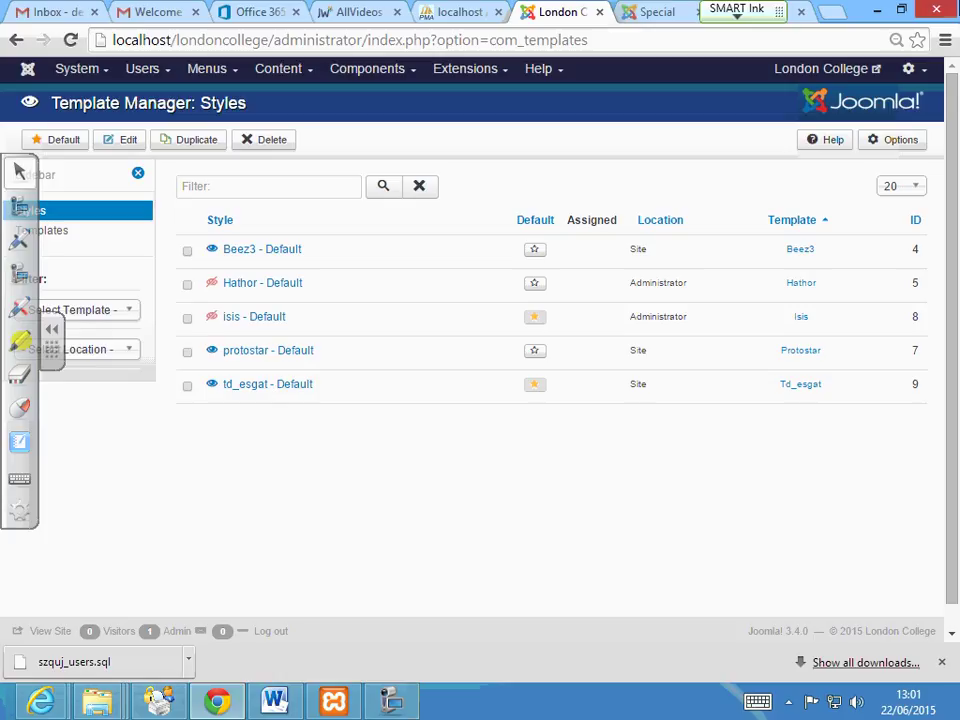
pyautogui.click(56, 238)
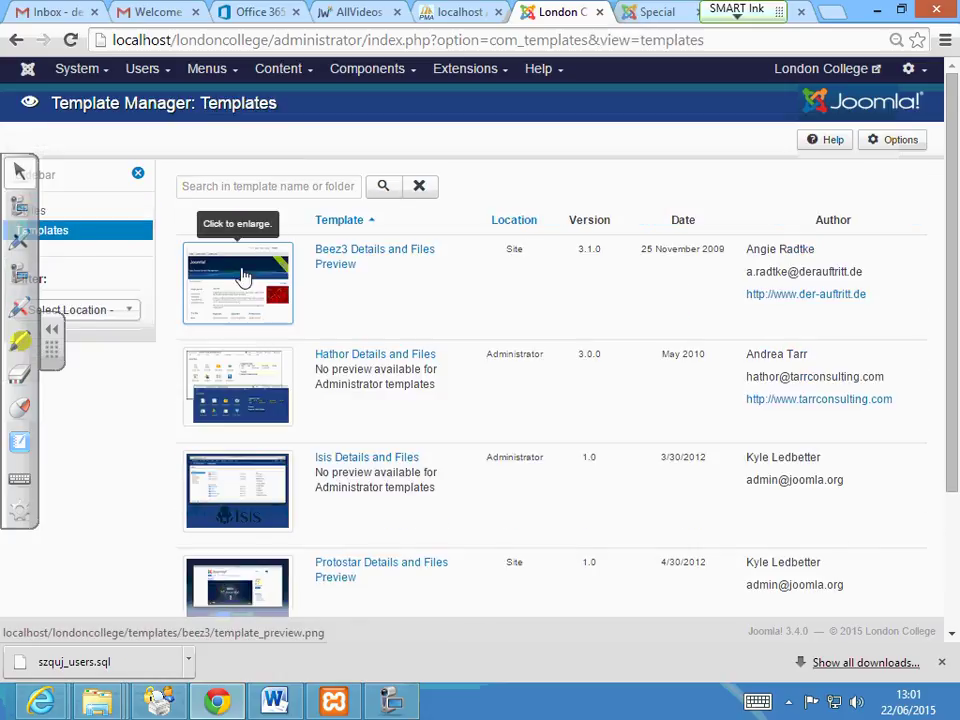
pyautogui.scroll(-2, 422, 484)
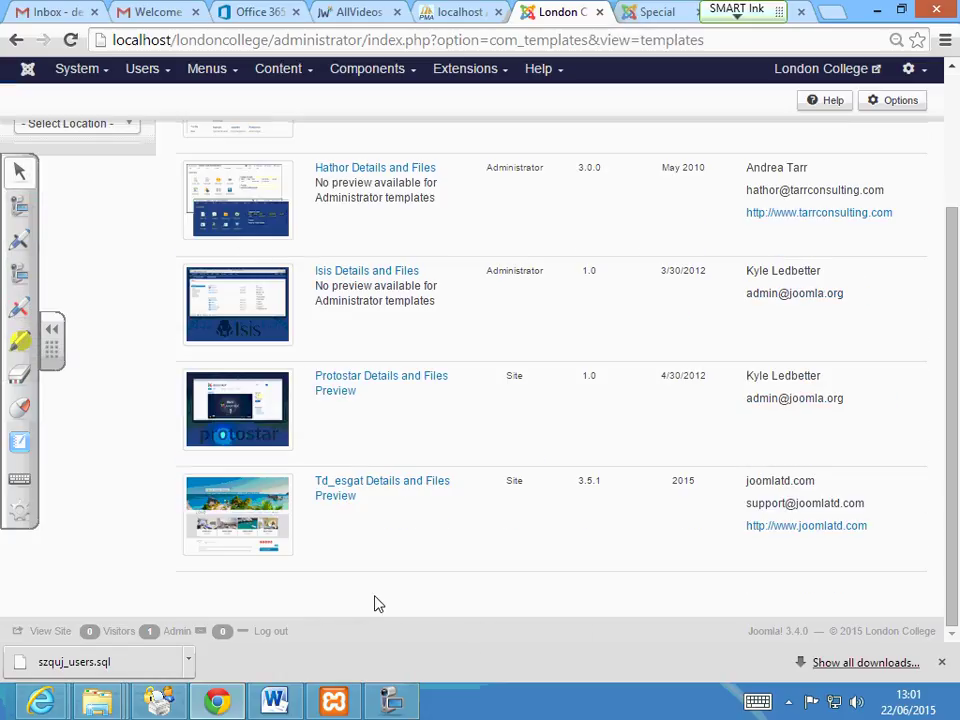
pyautogui.click(358, 486)
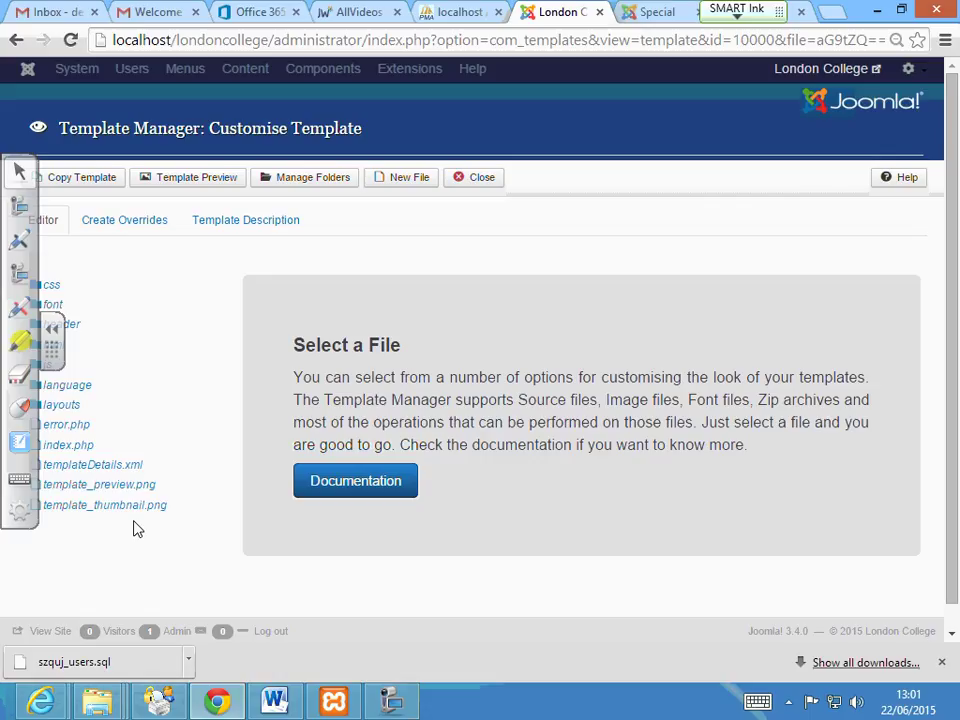
# Open the template's index.php and examine its code, including the lines that include layouts/options.php and layouts/default.php.
pyautogui.click(76, 447)
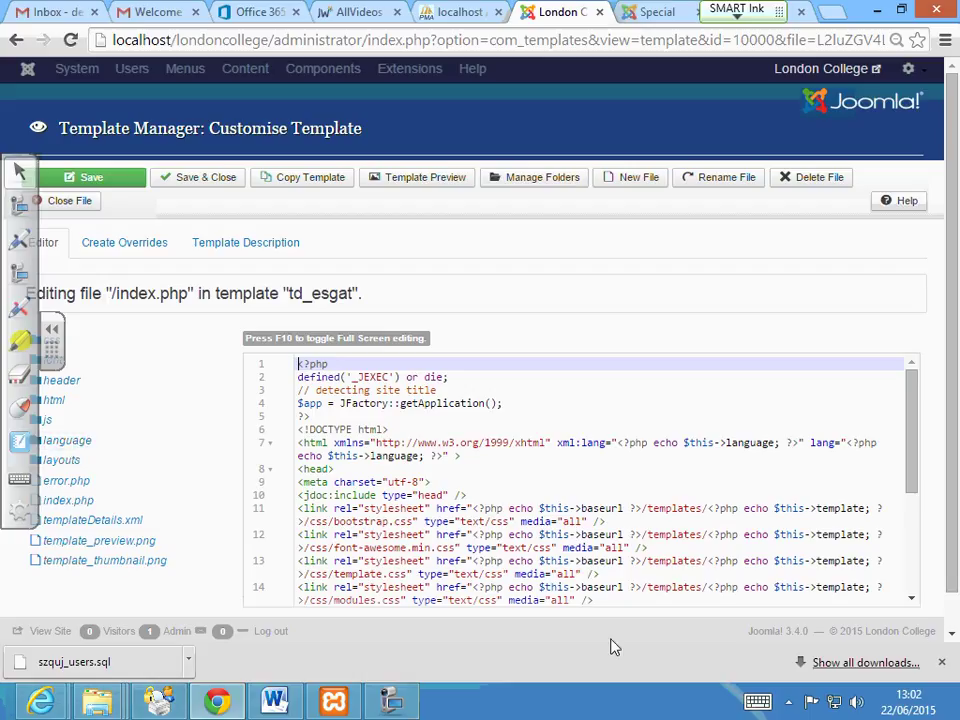
pyautogui.scroll(-5, 480, 500)
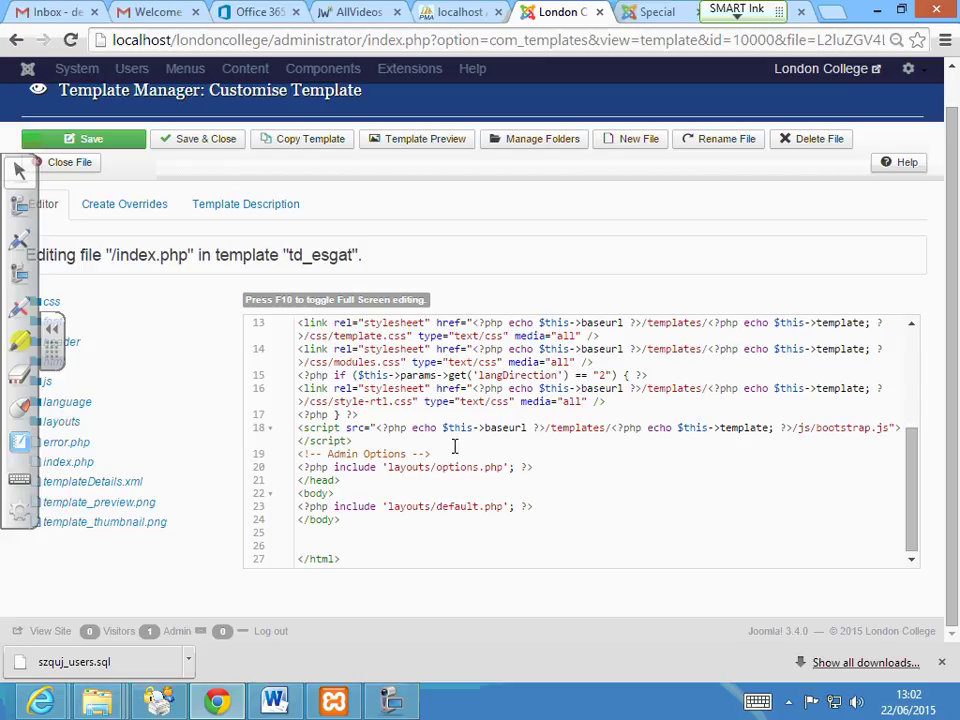
pyautogui.moveTo(911, 476)
pyautogui.mouseDown()
pyautogui.moveTo(912, 463)
pyautogui.moveTo(911, 489)
pyautogui.mouseUp()
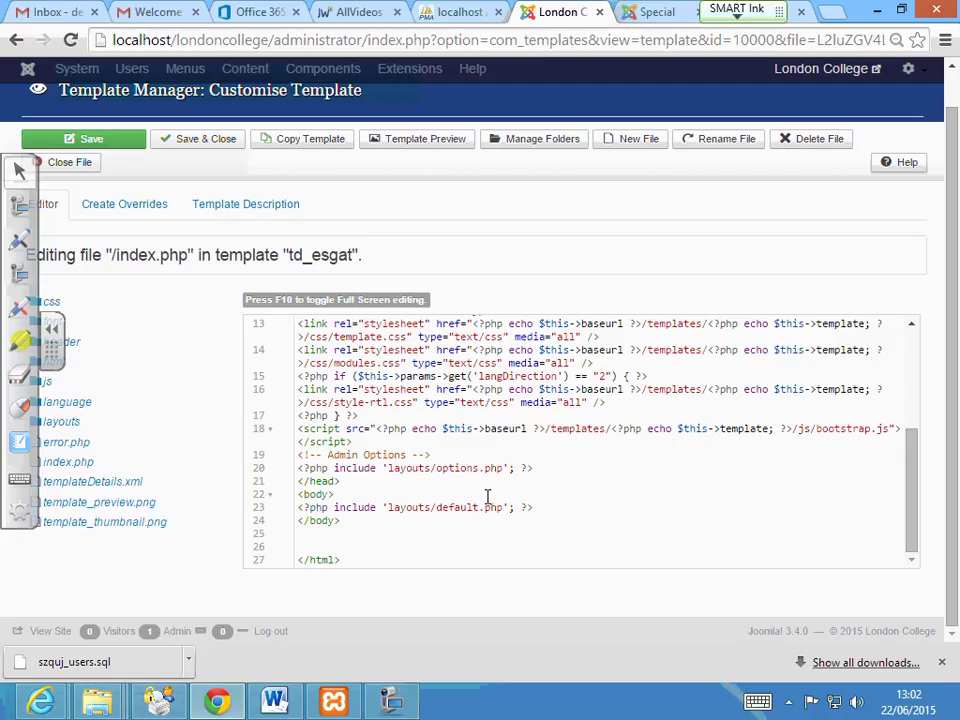
pyautogui.scroll(6, 480, 495)
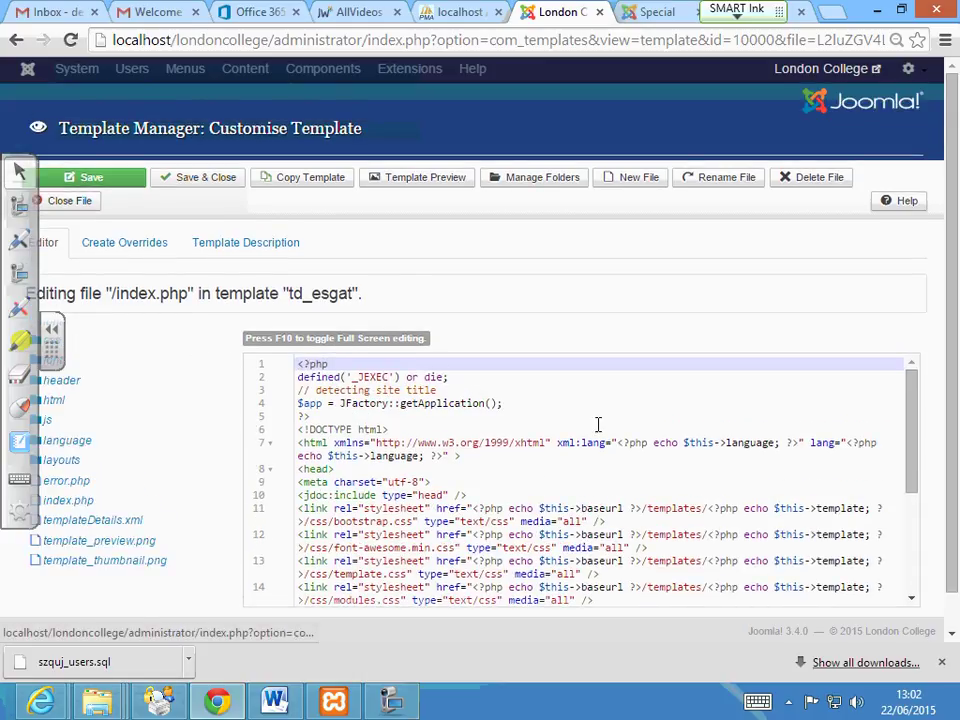
pyautogui.scroll(-5, 805, 495)
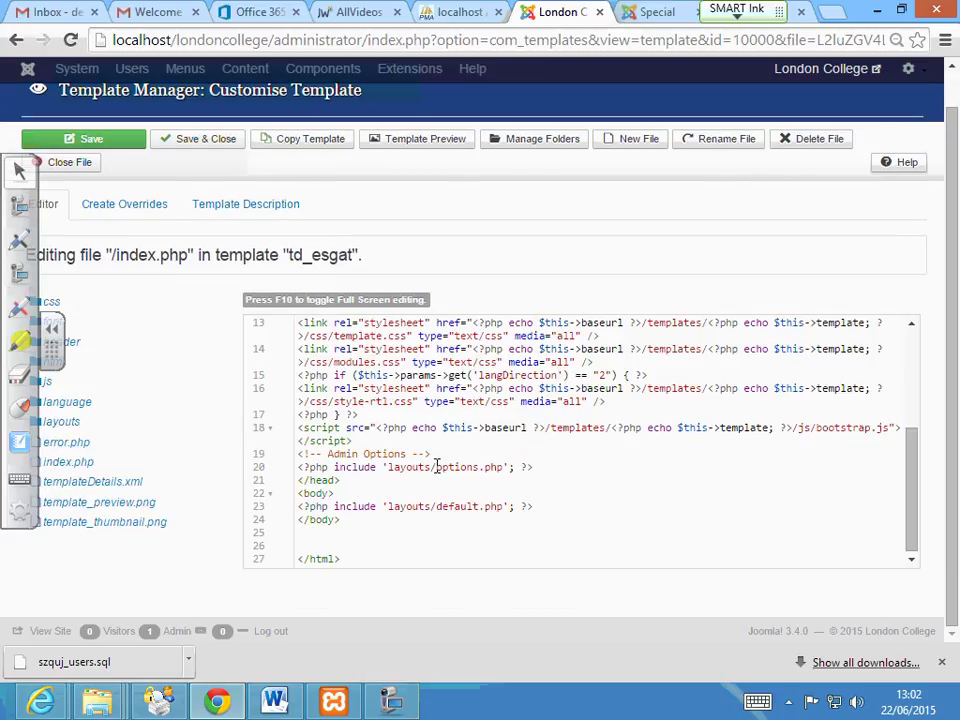
pyautogui.moveTo(435, 467); pyautogui.dragTo(540, 462)
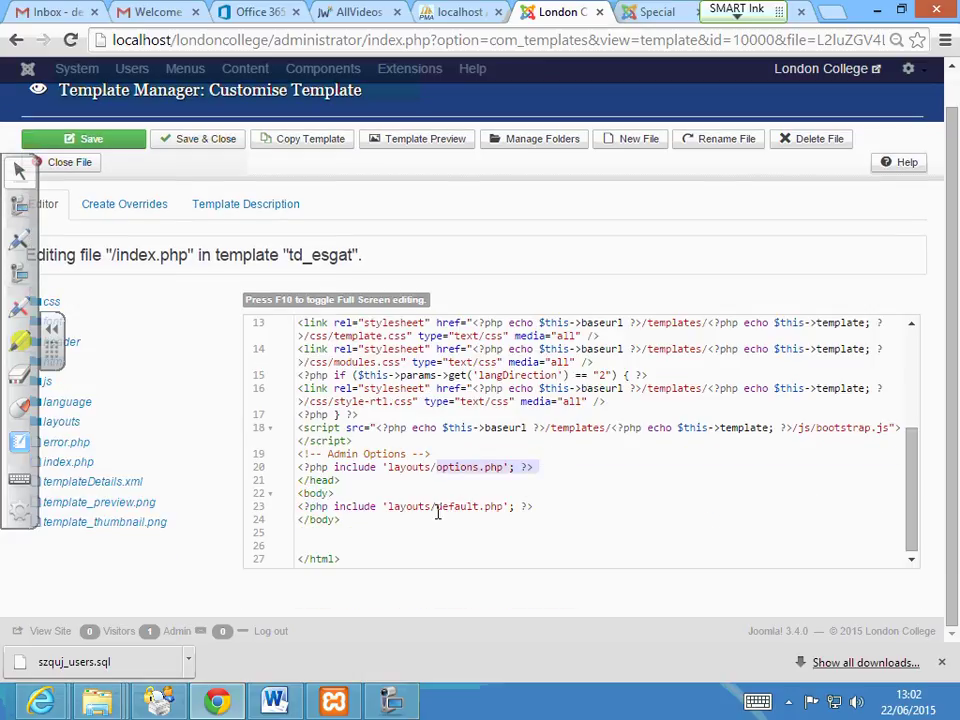
pyautogui.moveTo(435, 506); pyautogui.dragTo(630, 491)
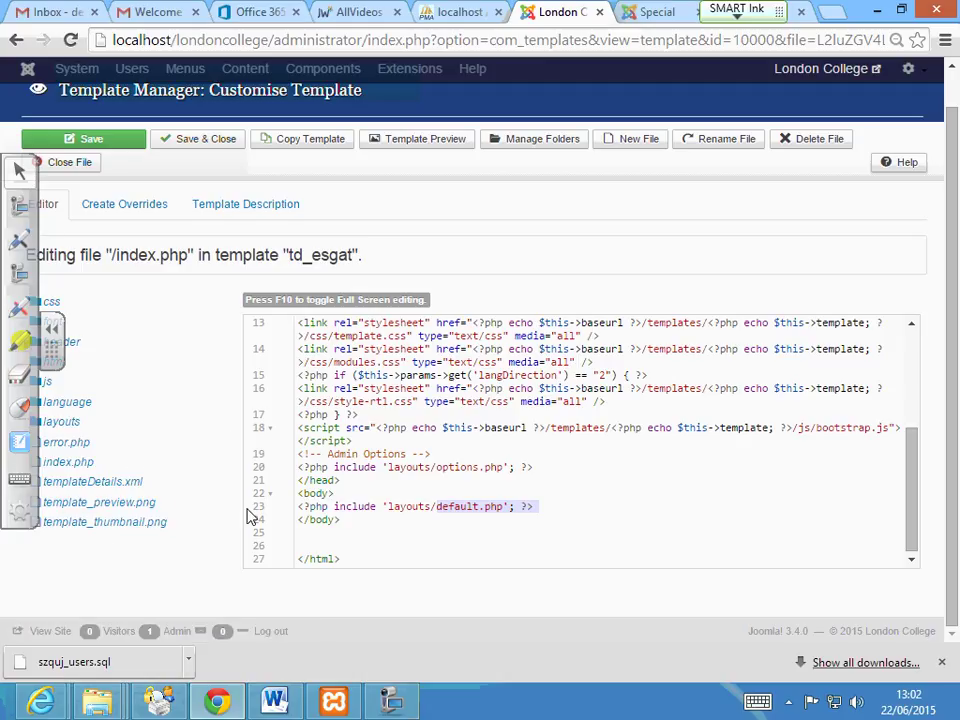
# Open default.php from the template's layouts folder and examine which block files it includes.
pyautogui.click(899, 11)
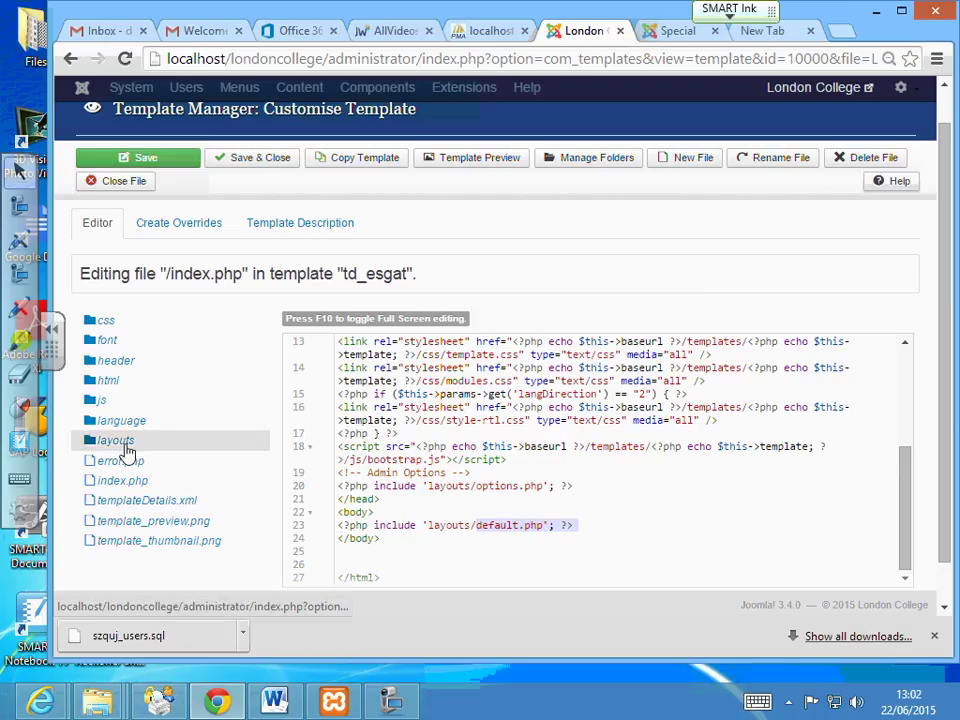
pyautogui.click(125, 442)
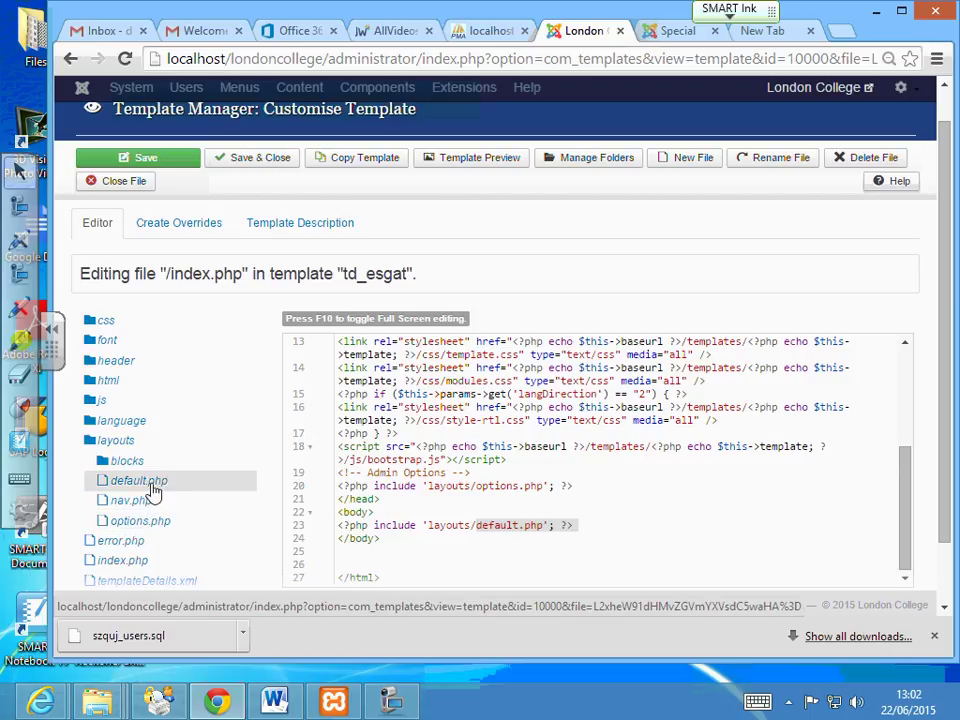
pyautogui.click(149, 486)
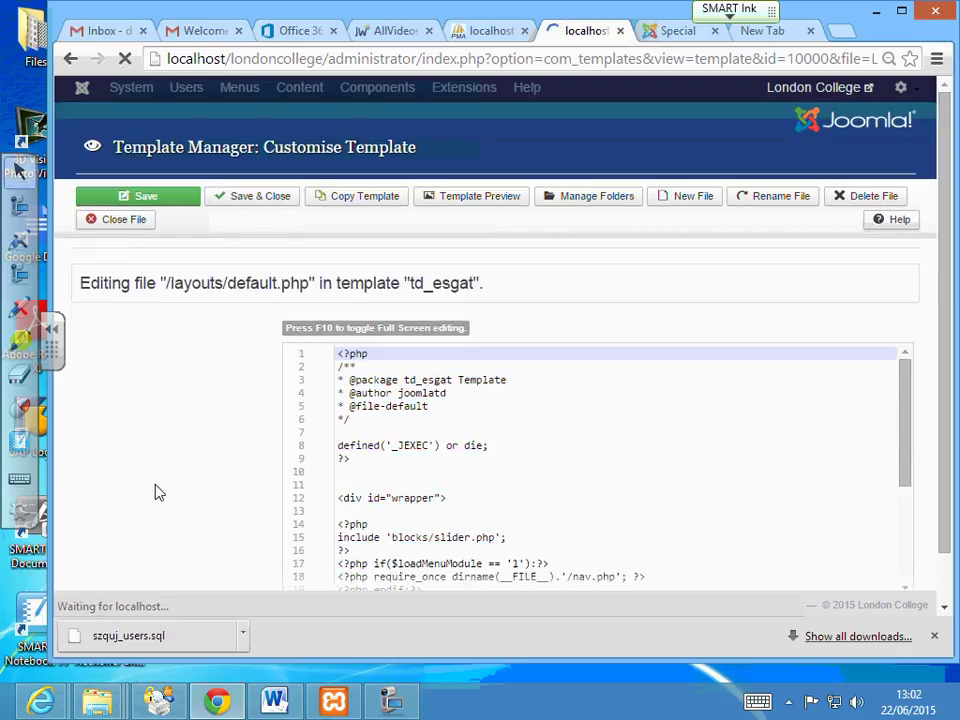
pyautogui.scroll(-1, 601, 491)
pyautogui.scroll(-3, 601, 491)
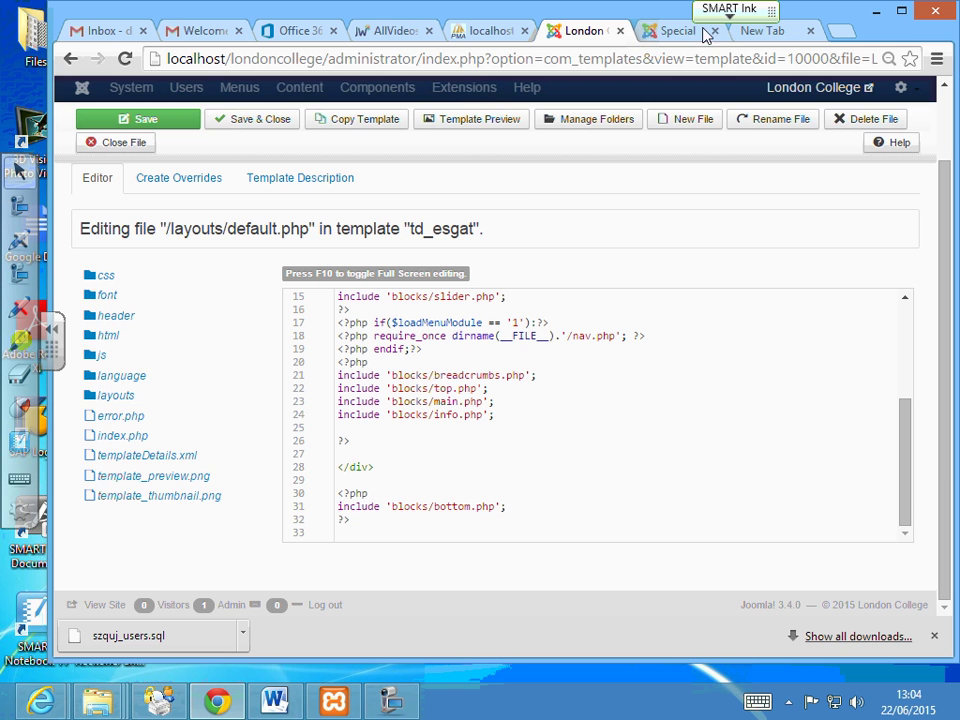
# Inspect the "Designed by joomlatd.com" footer credit on the public Special page with the browser's developer tools.
pyautogui.click(664, 33)
pyautogui.scroll(-15, 500, 450)
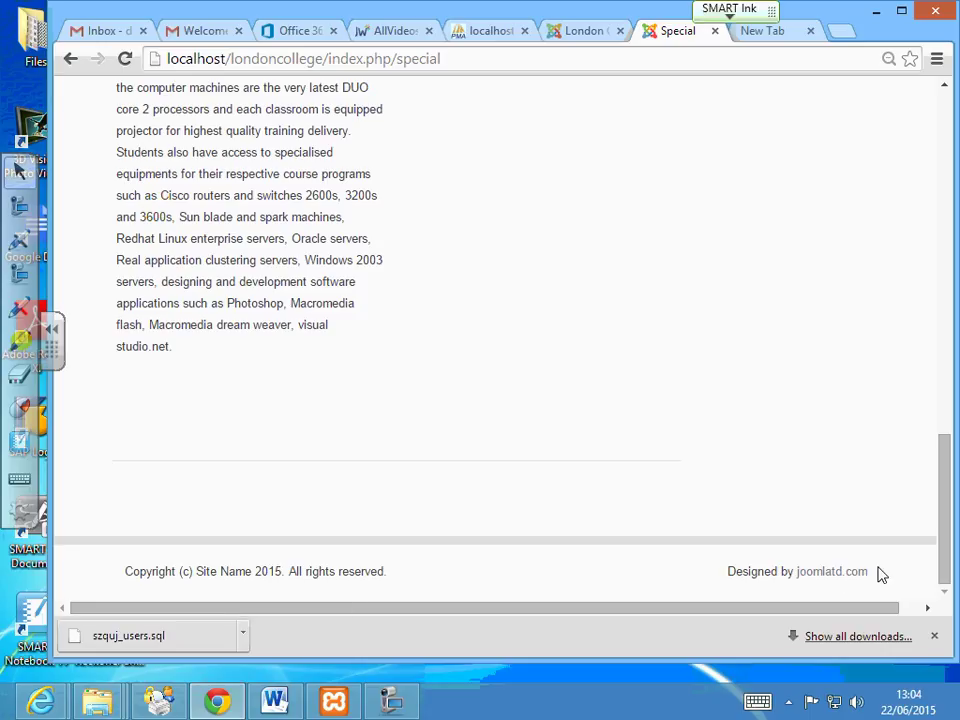
pyautogui.moveTo(878, 574); pyautogui.dragTo(720, 574)
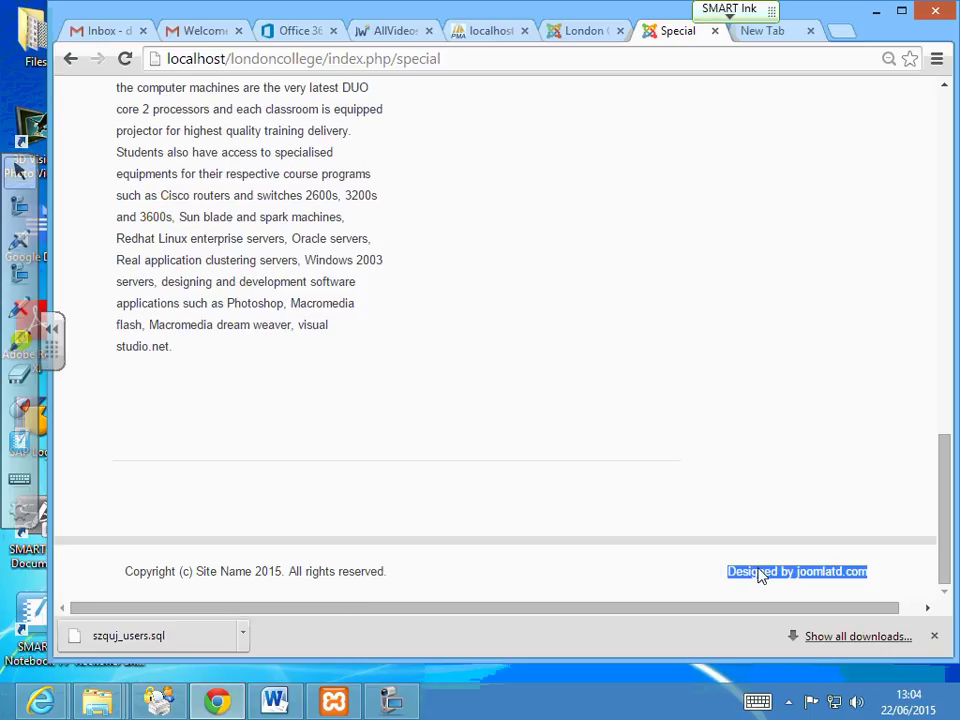
pyautogui.rightClick(758, 574)
pyautogui.click(705, 655)
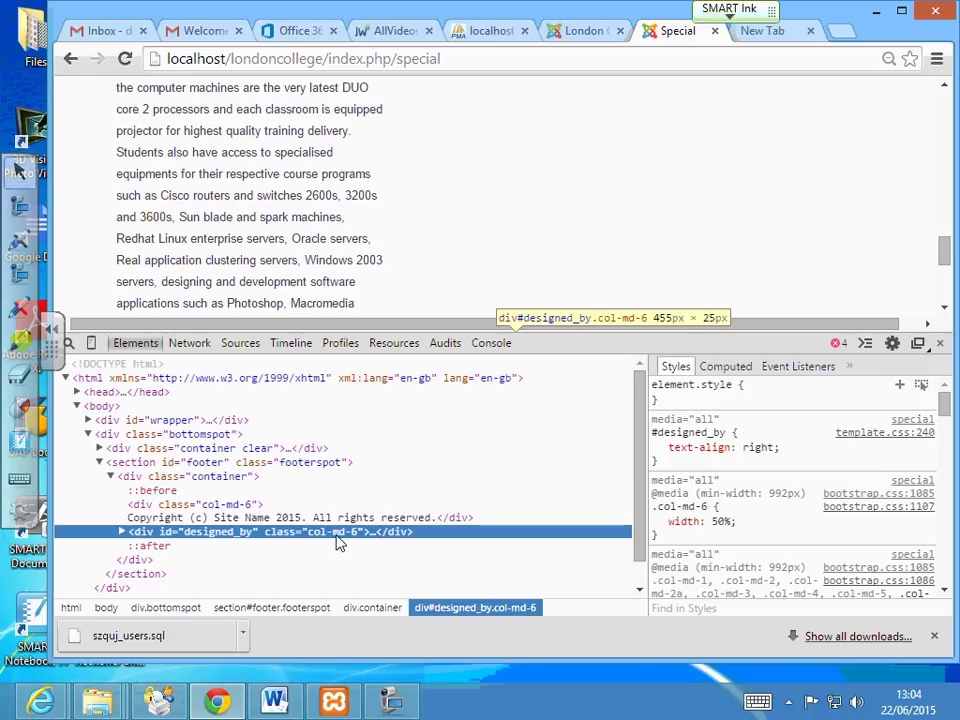
# Expand the designed_by div, select its joomlatd.com link and check the page's loaded source files.
pyautogui.click(121, 532)
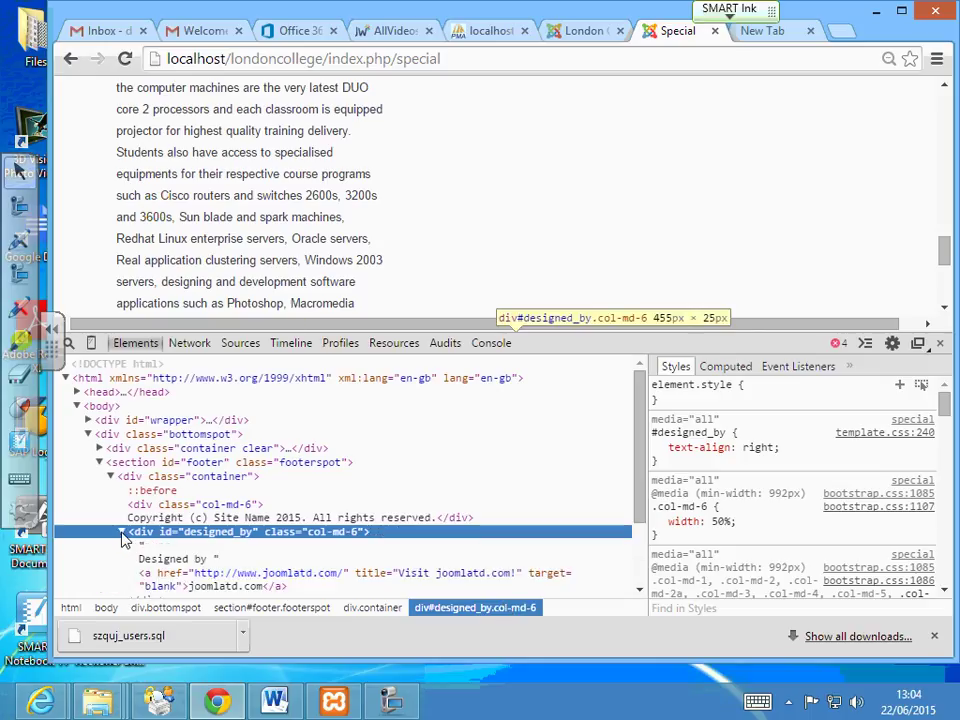
pyautogui.click(335, 574)
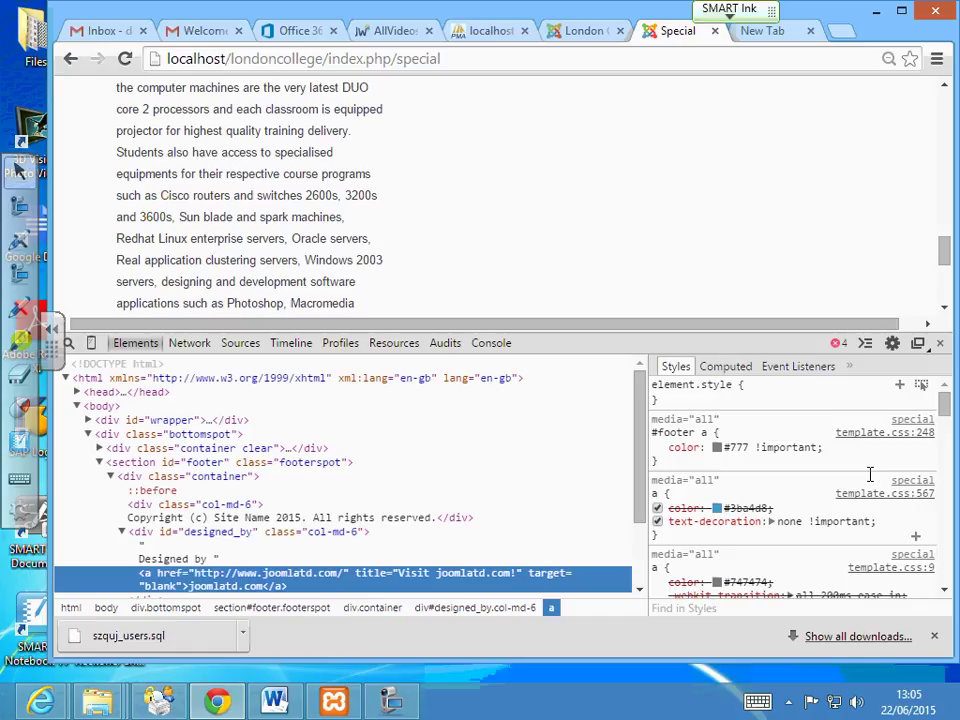
pyautogui.click(239, 345)
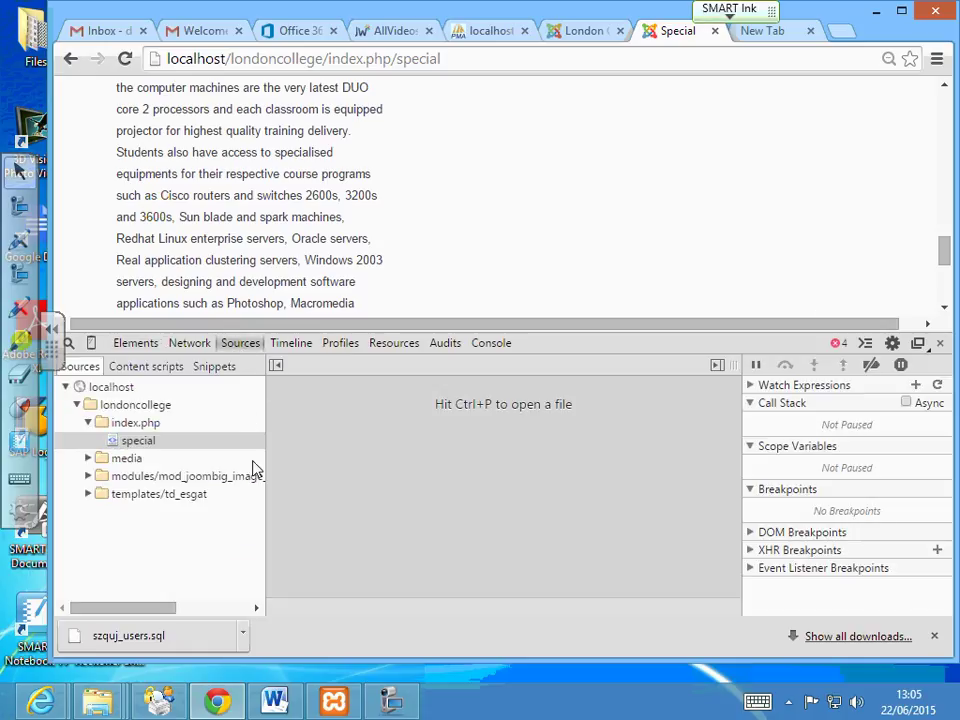
pyautogui.click(140, 344)
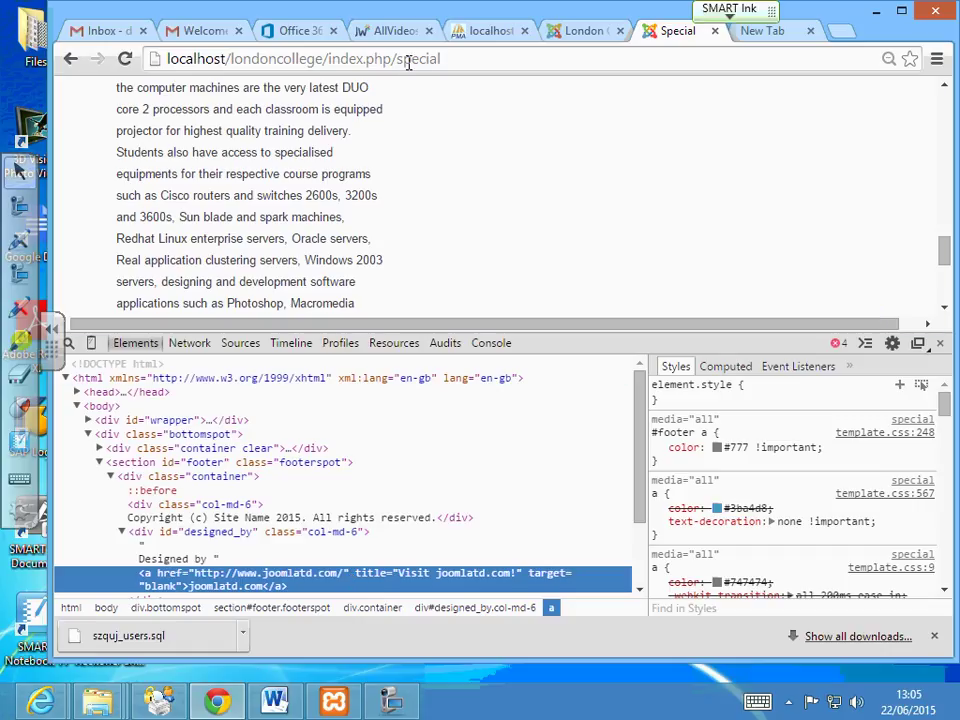
# Load the site's home page at localhost/londoncollege/index.php/ and briefly view the joomlatd.com website linked in the footer credit.
pyautogui.moveTo(399, 62); pyautogui.dragTo(447, 62)
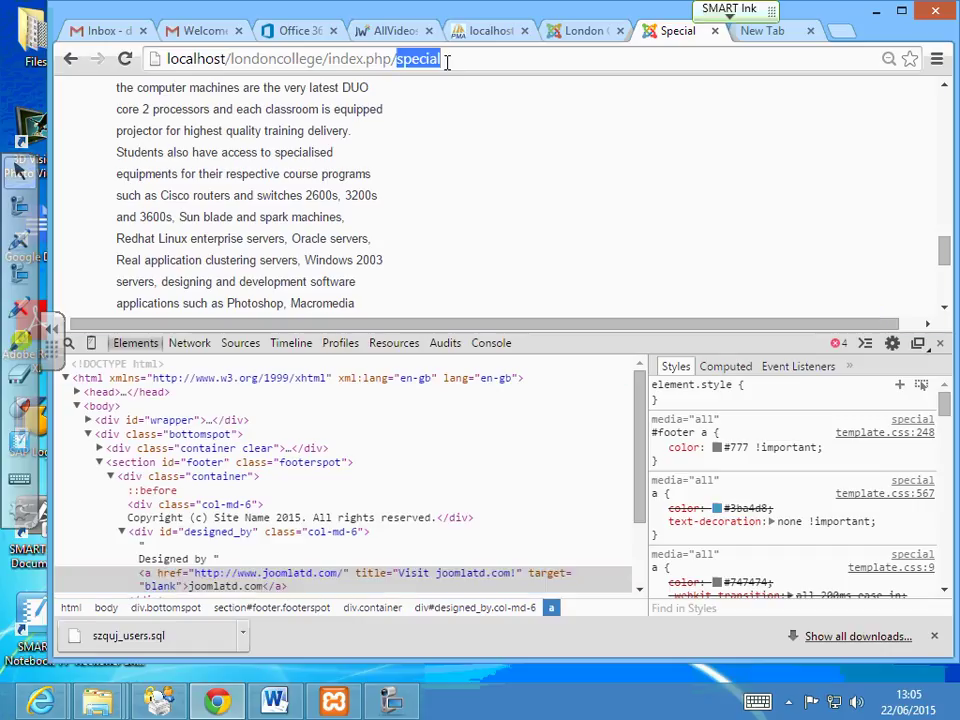
pyautogui.press('BackSpace')
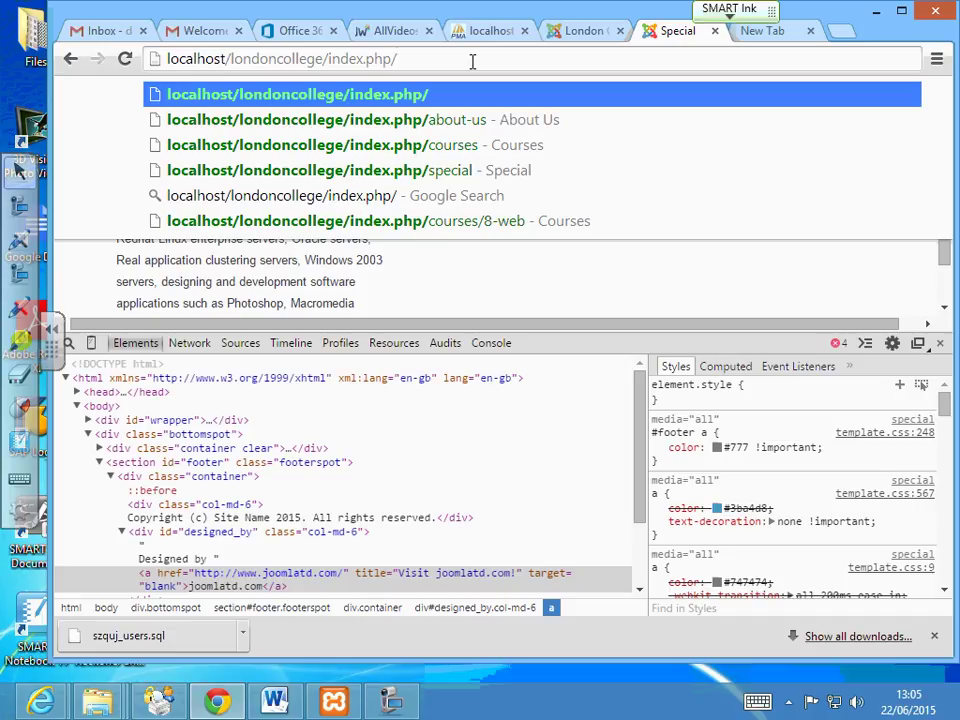
pyautogui.press('Return')
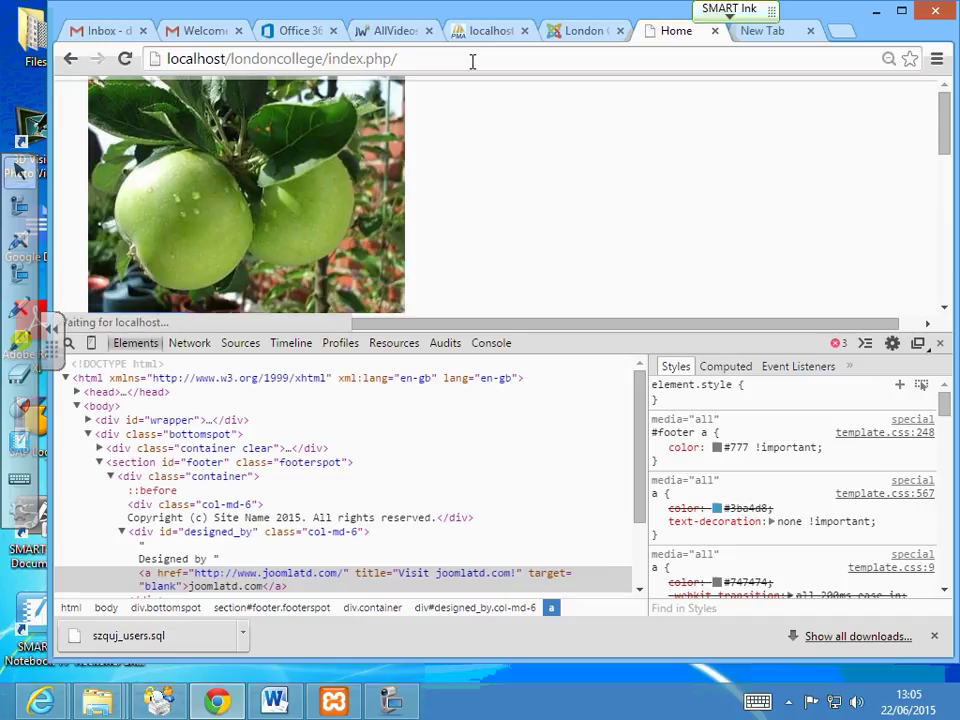
pyautogui.click(328, 576)
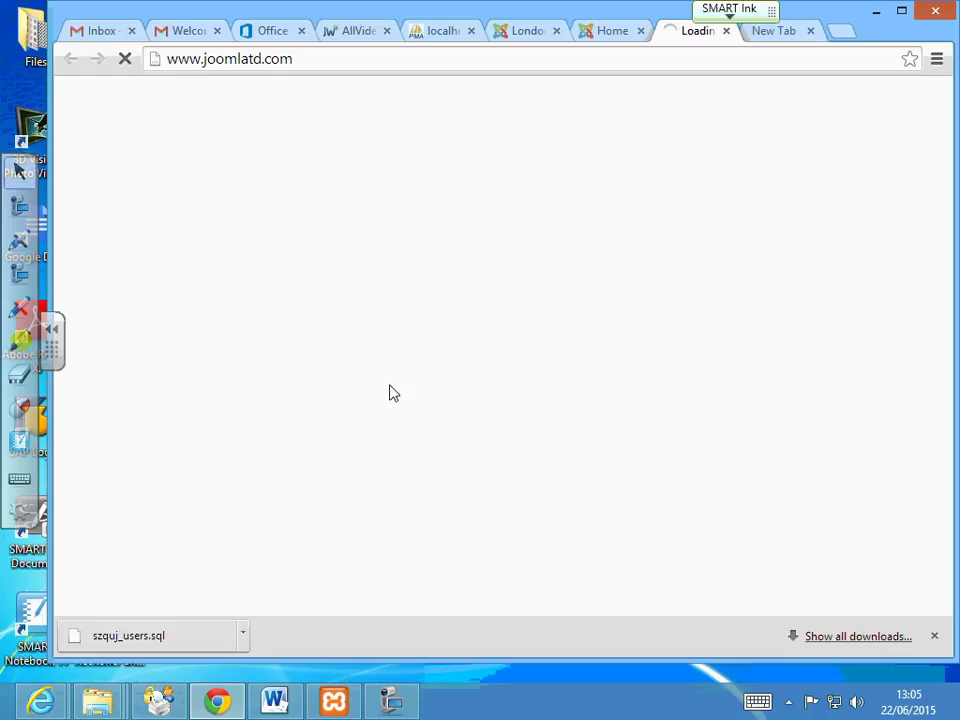
pyautogui.click(726, 31)
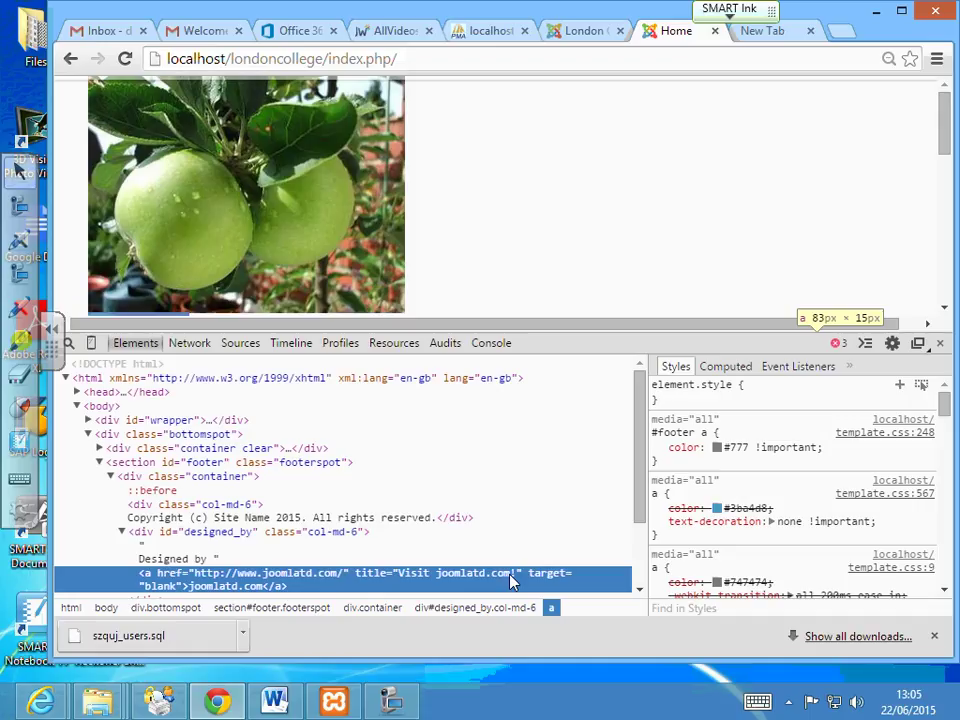
# Select the "Designed by" text inside the designed_by div and examine the style rules that apply to it.
pyautogui.click(159, 560)
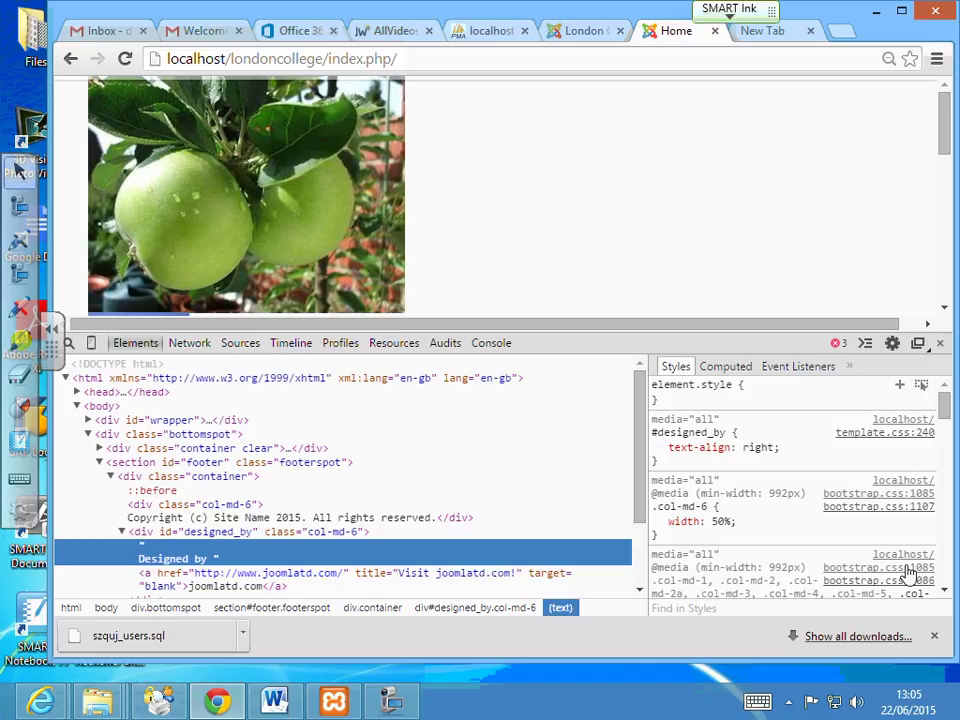
pyautogui.moveTo(947, 595); pyautogui.dragTo(947, 595)
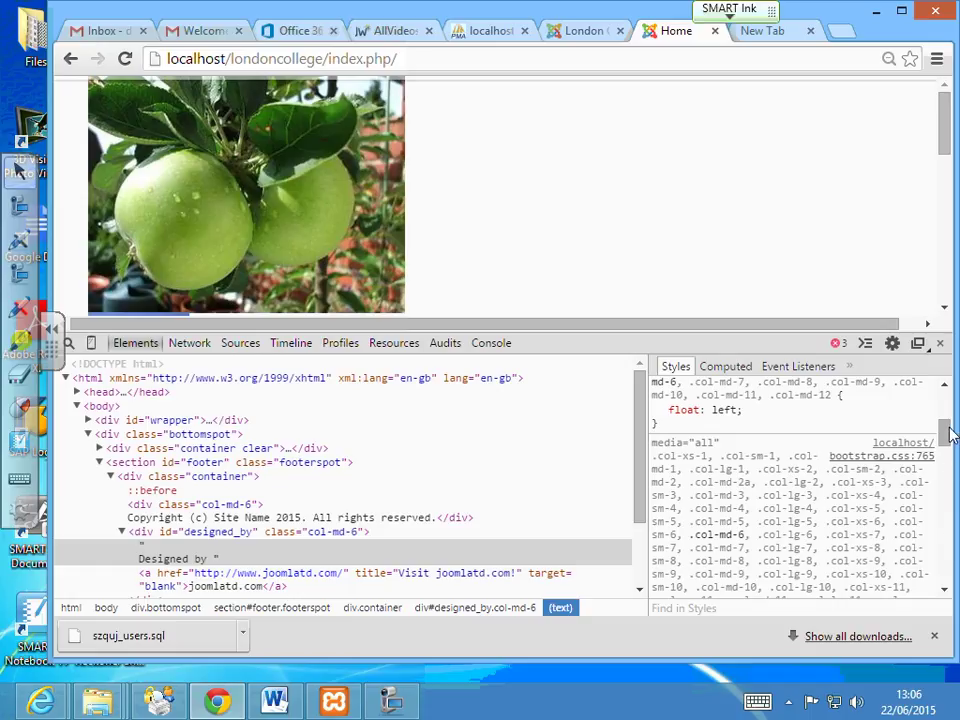
pyautogui.moveTo(950, 432); pyautogui.dragTo(947, 484)
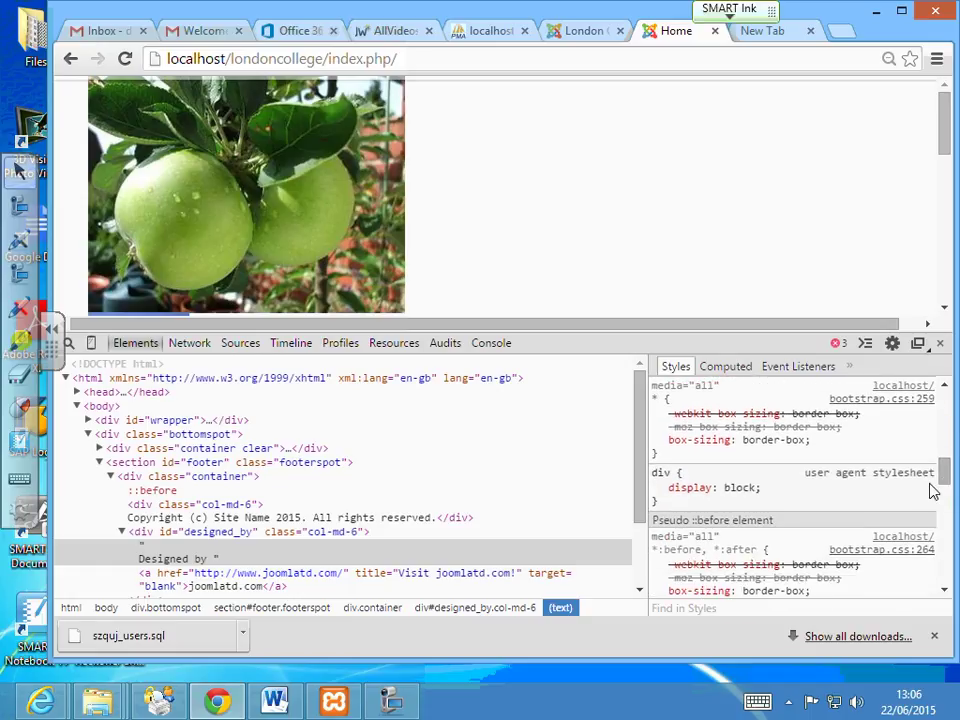
pyautogui.click(152, 559)
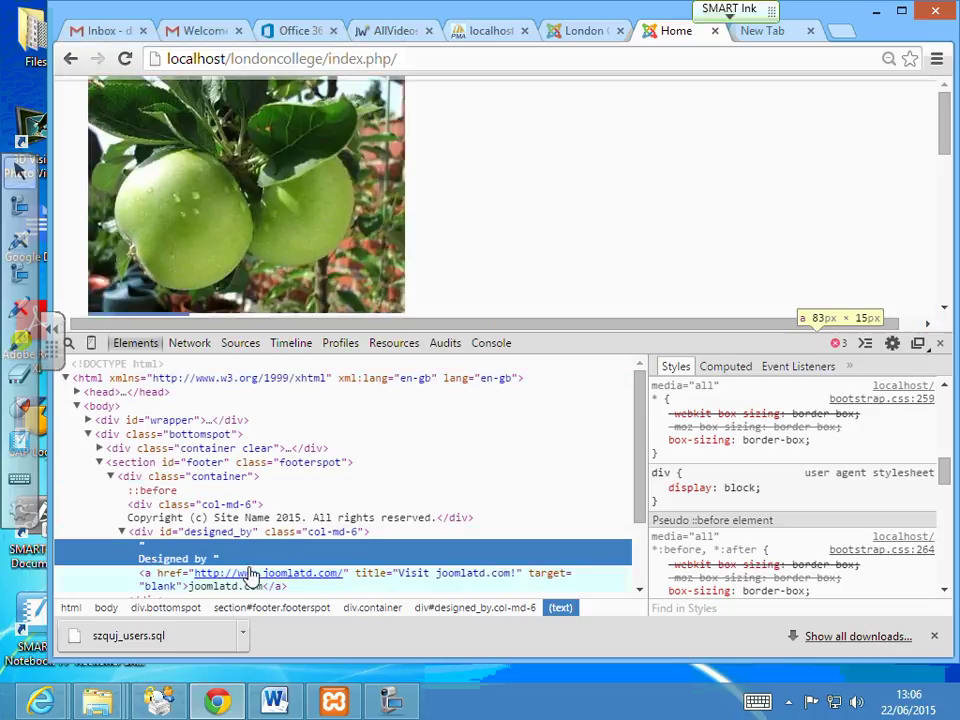
# Look through the home page's storage, cookies and audit options, and return to its element tree.
pyautogui.click(393, 345)
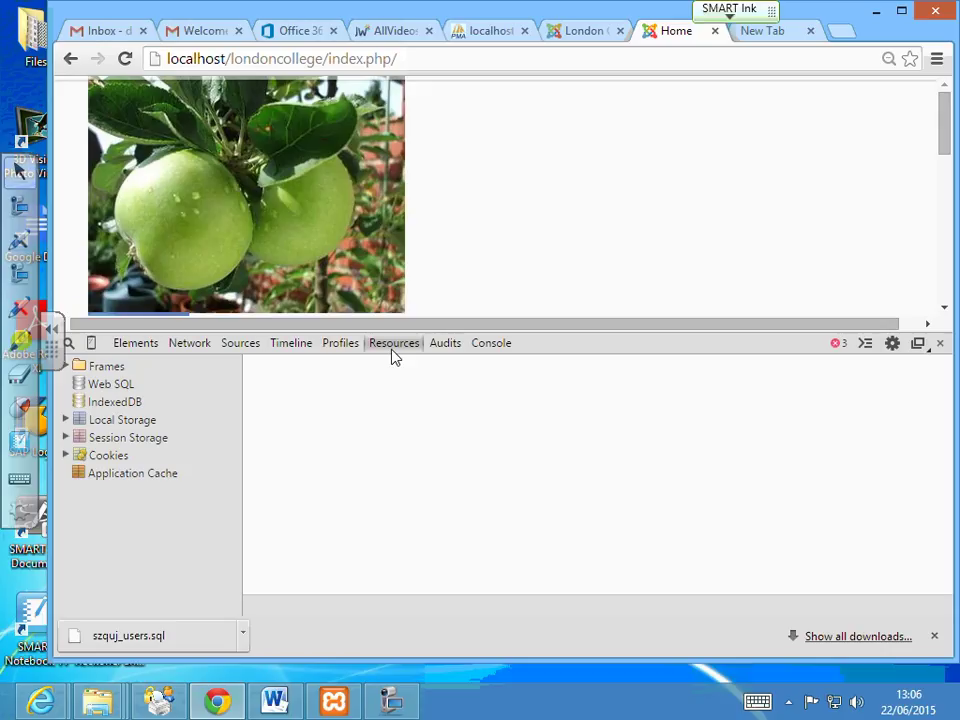
pyautogui.click(110, 421)
pyautogui.click(112, 438)
pyautogui.click(106, 455)
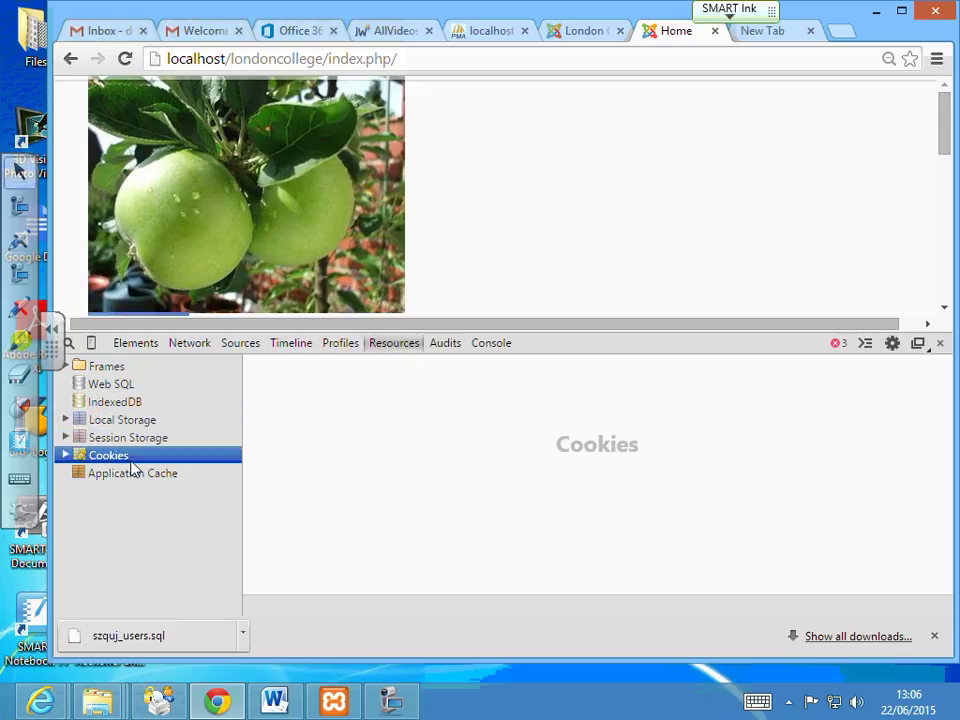
pyautogui.click(442, 345)
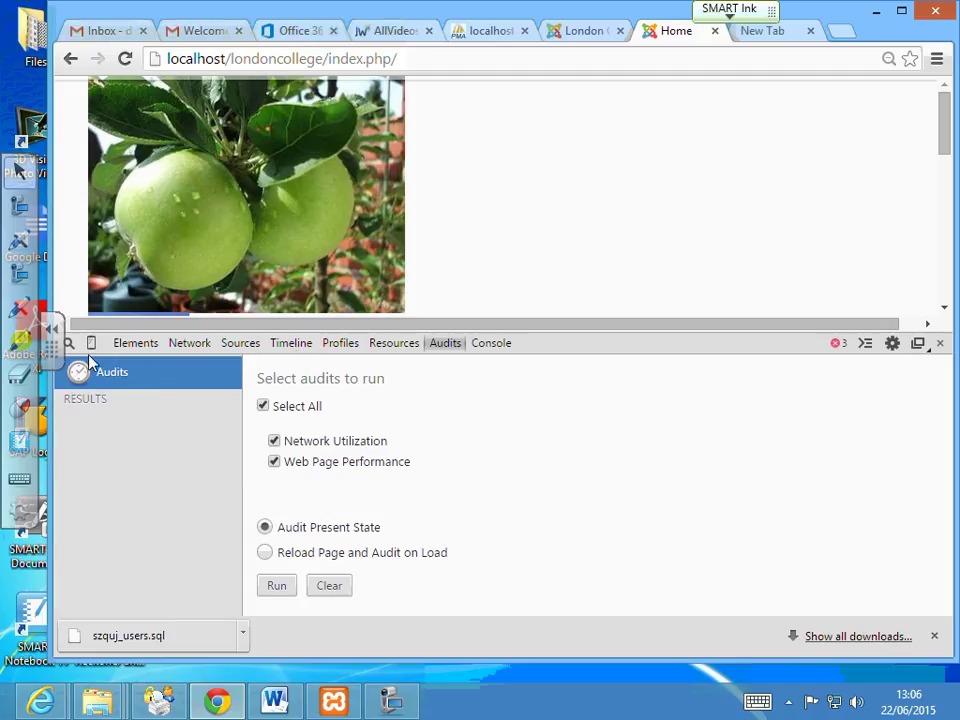
pyautogui.click(130, 343)
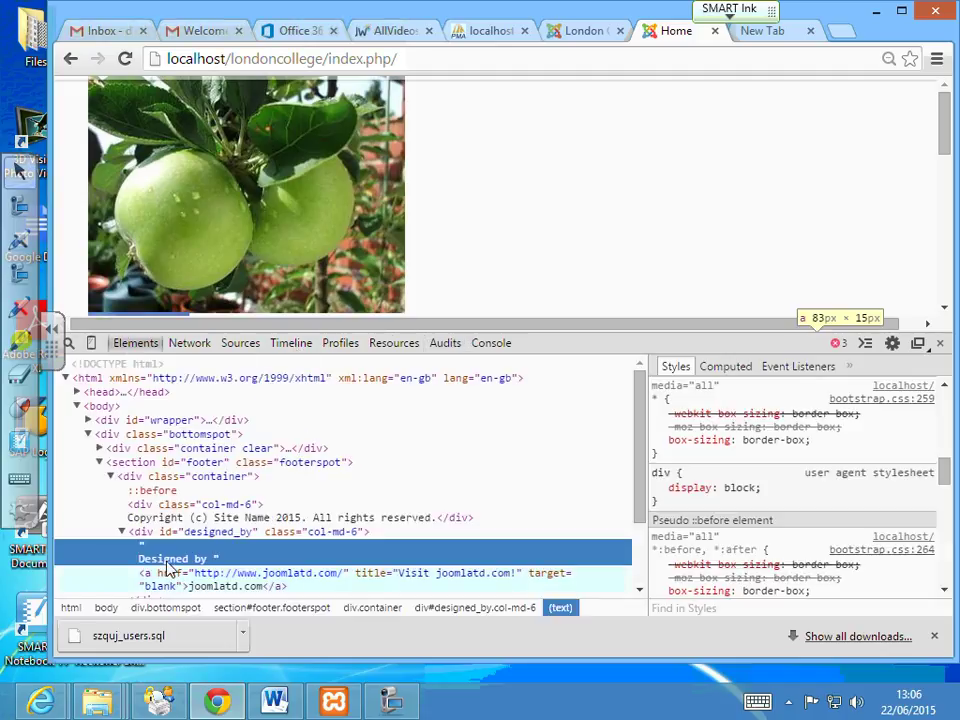
# Inspect the footer's copyright div, the root html element and the joomlatd.com link element.
pyautogui.click(131, 520)
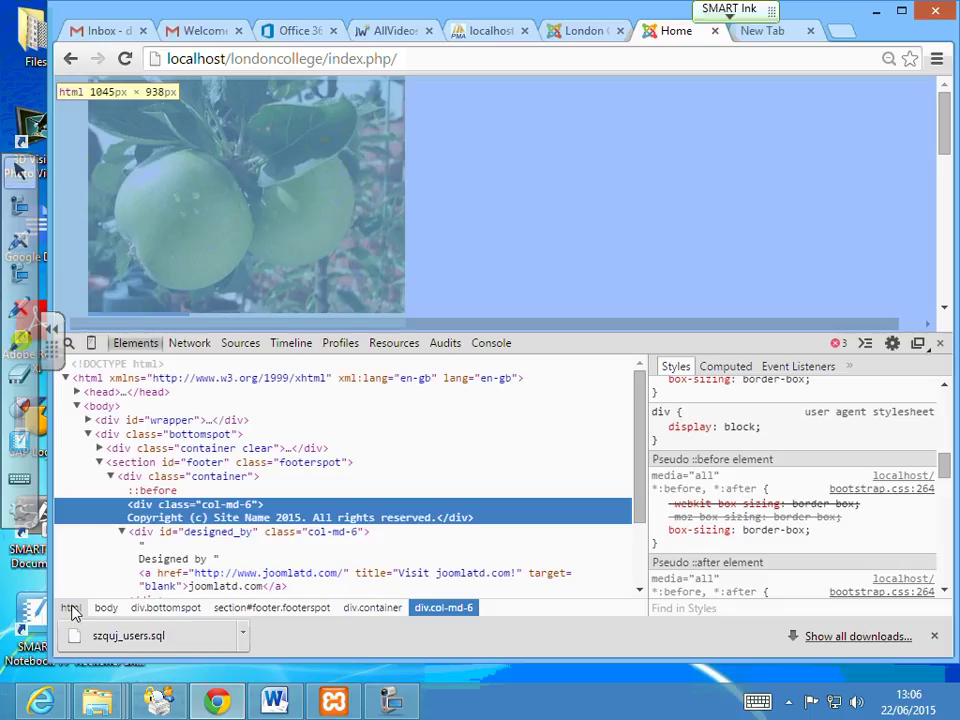
pyautogui.click(71, 609)
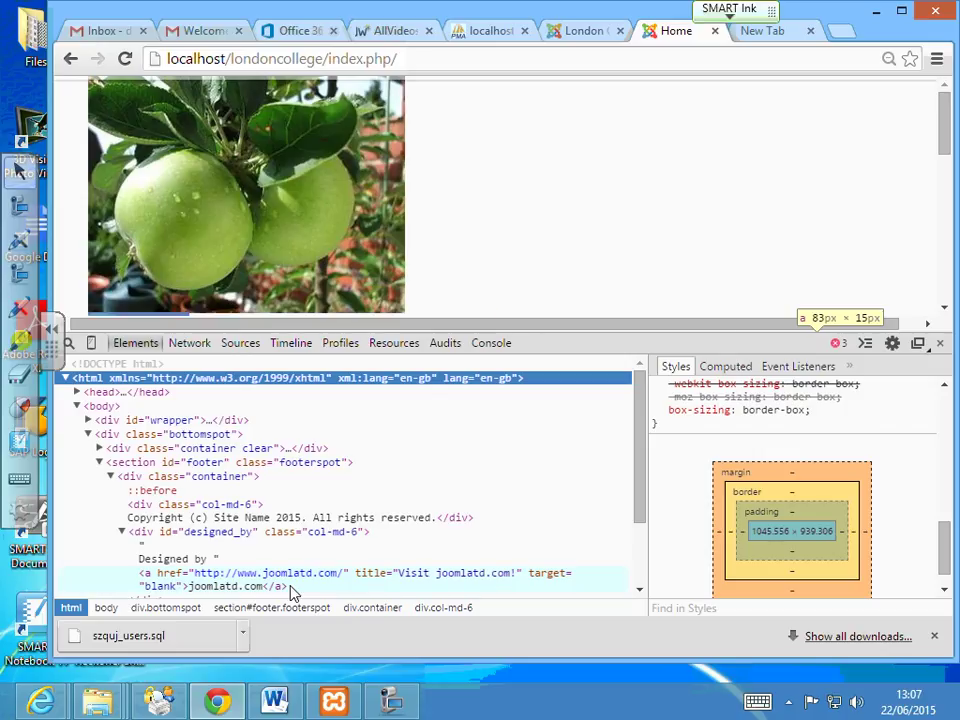
pyautogui.click(245, 587)
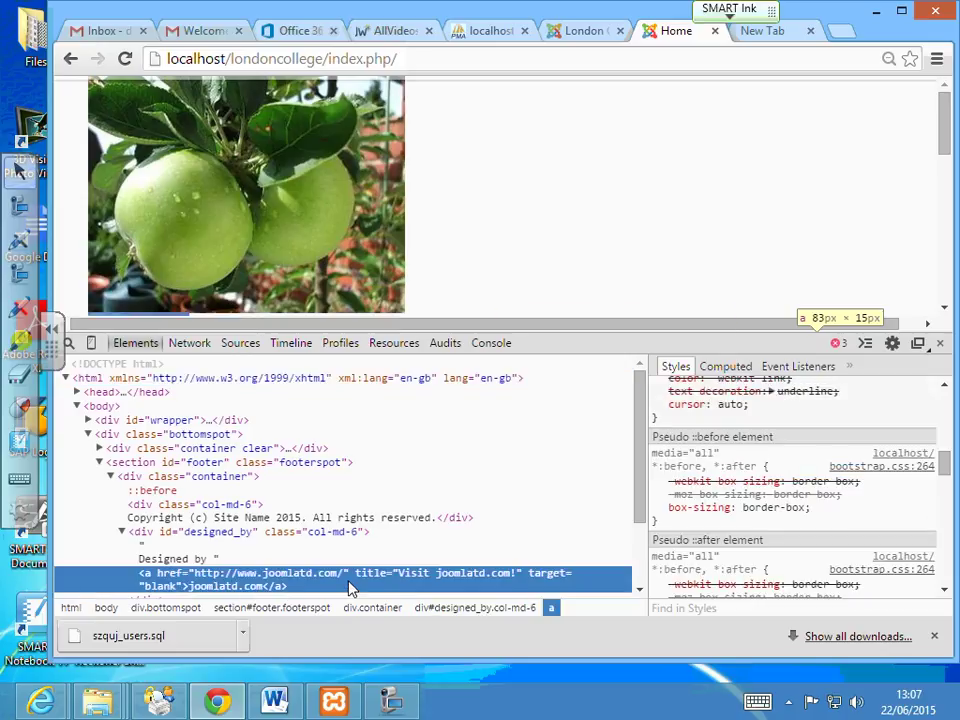
pyautogui.click(300, 578)
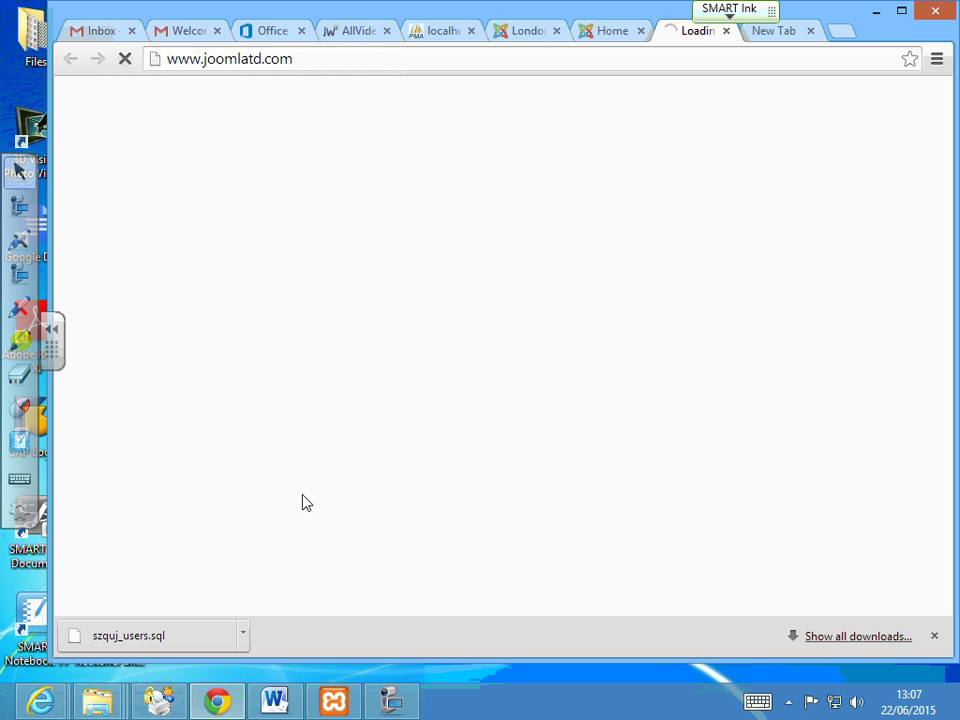
pyautogui.click(302, 60)
pyautogui.hotkey('ctrl', 'c')
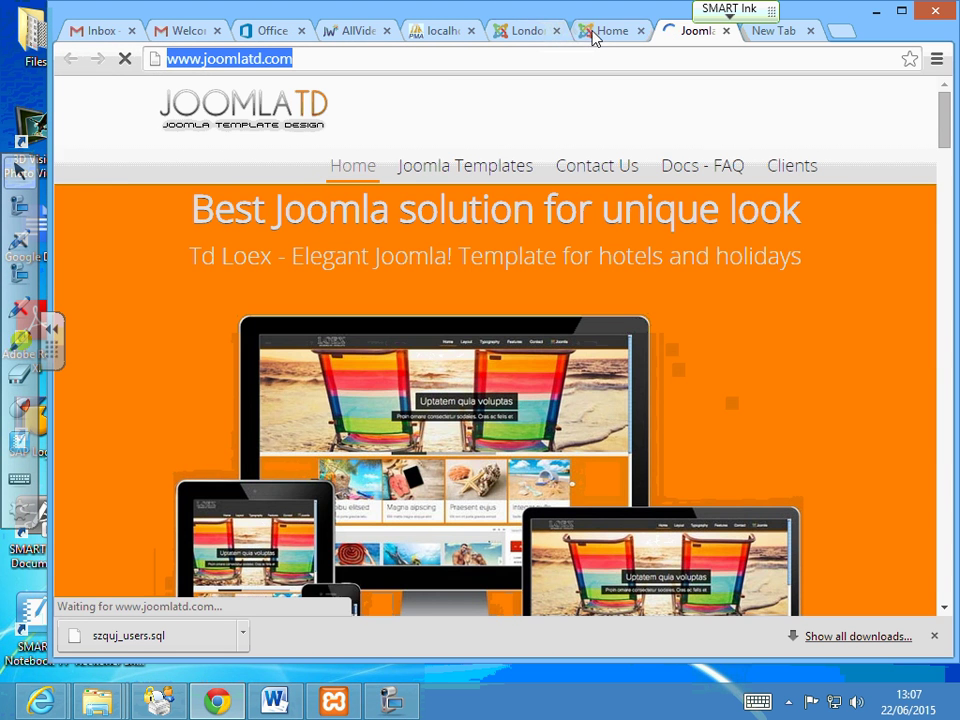
# Return to the td_esgat template editor in the Joomla administrator and open index.php.
pyautogui.click(595, 38)
pyautogui.click(542, 37)
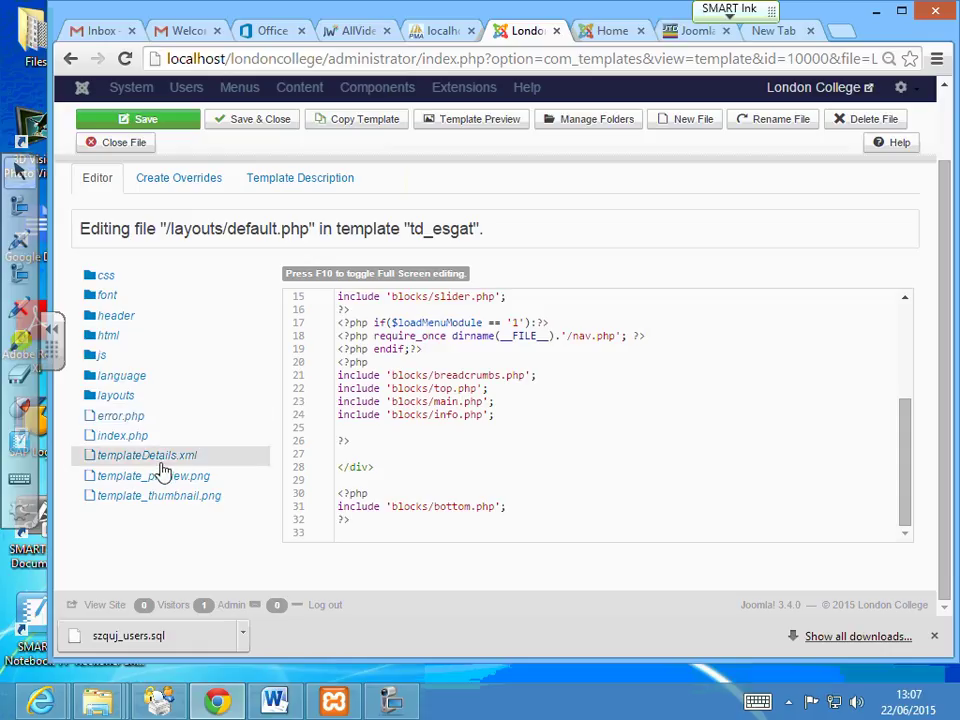
pyautogui.click(572, 465)
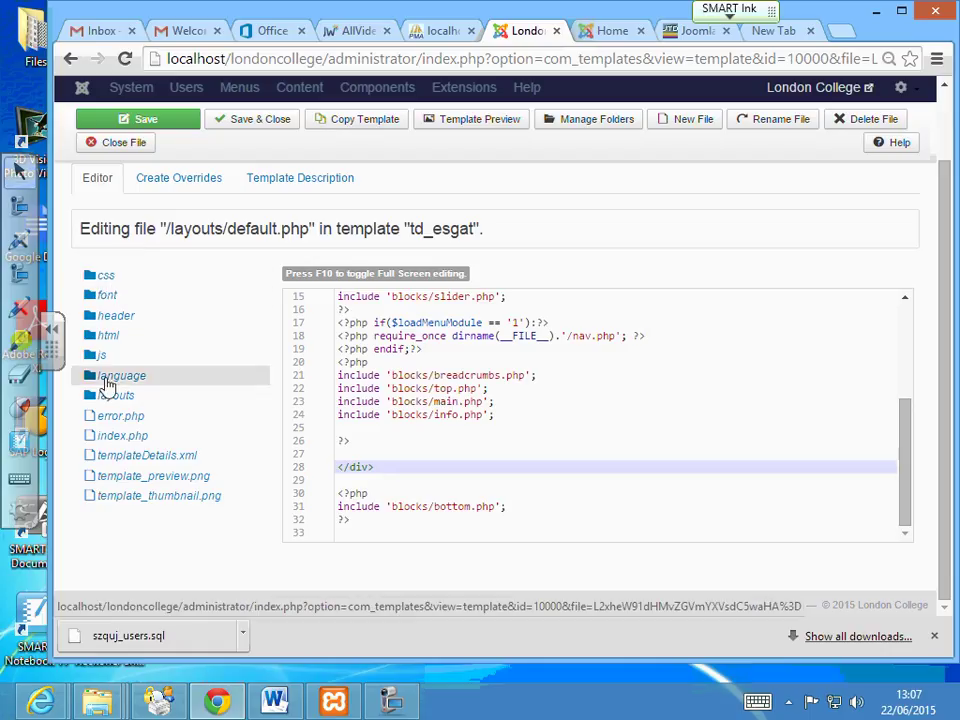
pyautogui.click(120, 440)
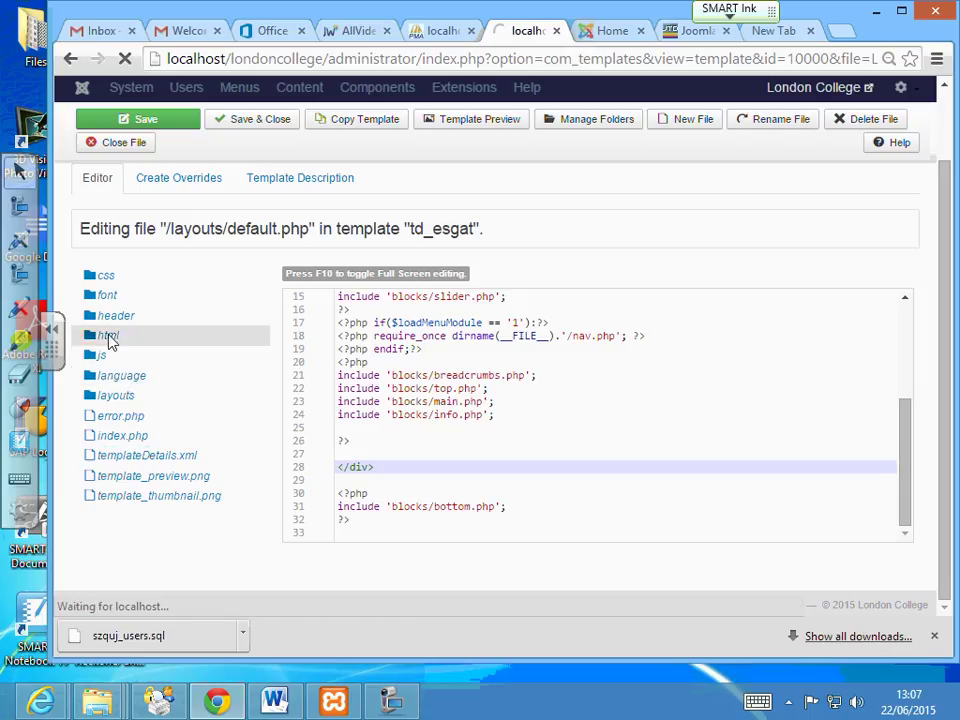
# Open bottom.php from the template's layouts/blocks folder.
pyautogui.click(116, 479)
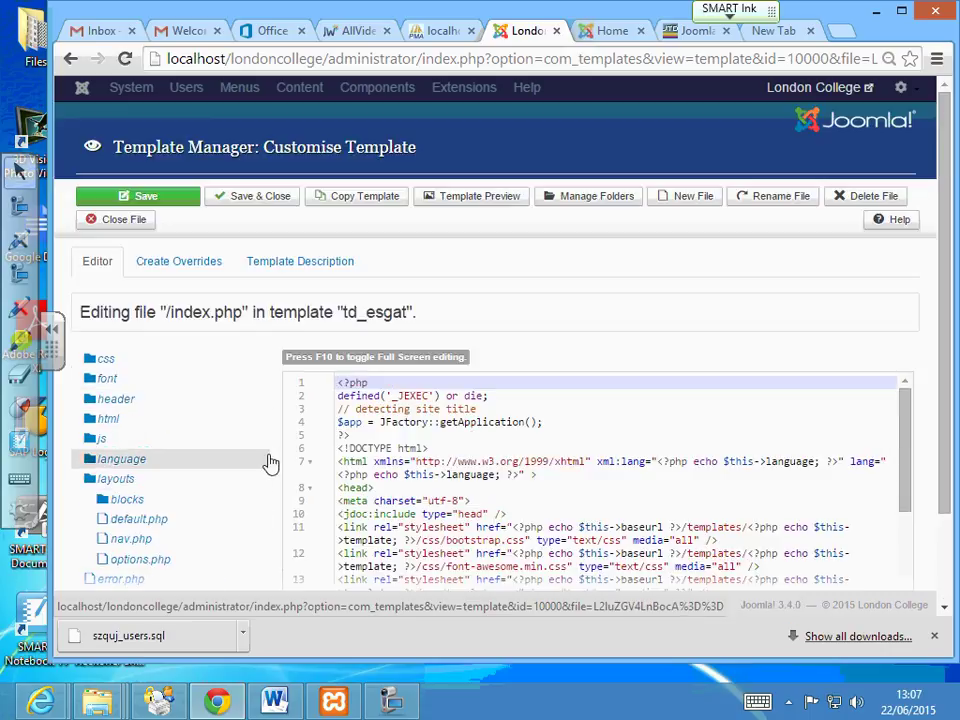
pyautogui.click(128, 500)
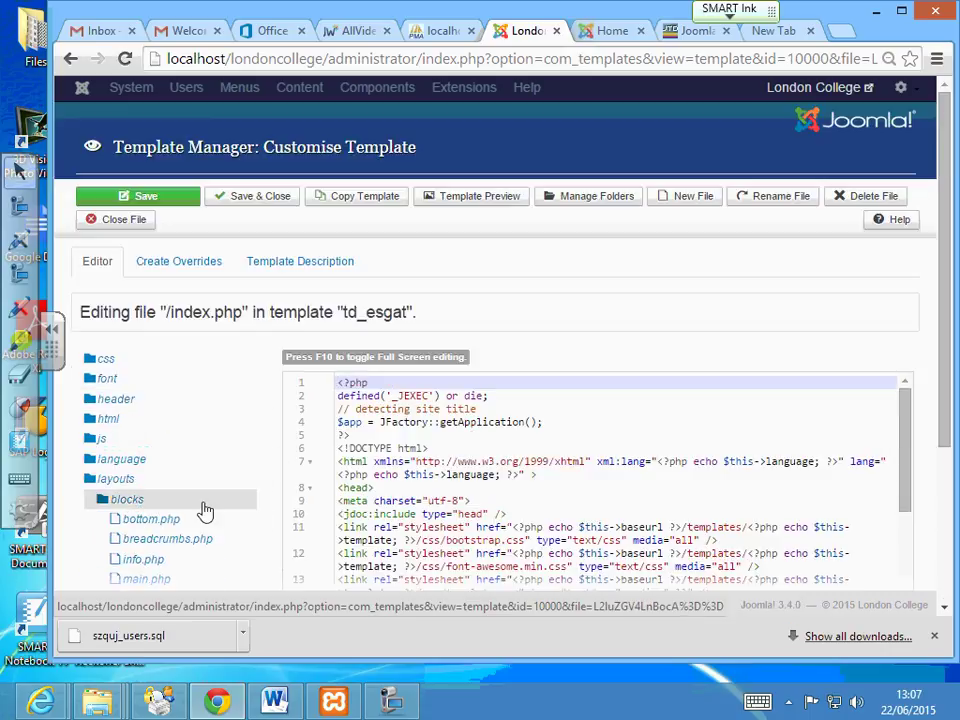
pyautogui.scroll(-3, 204, 511)
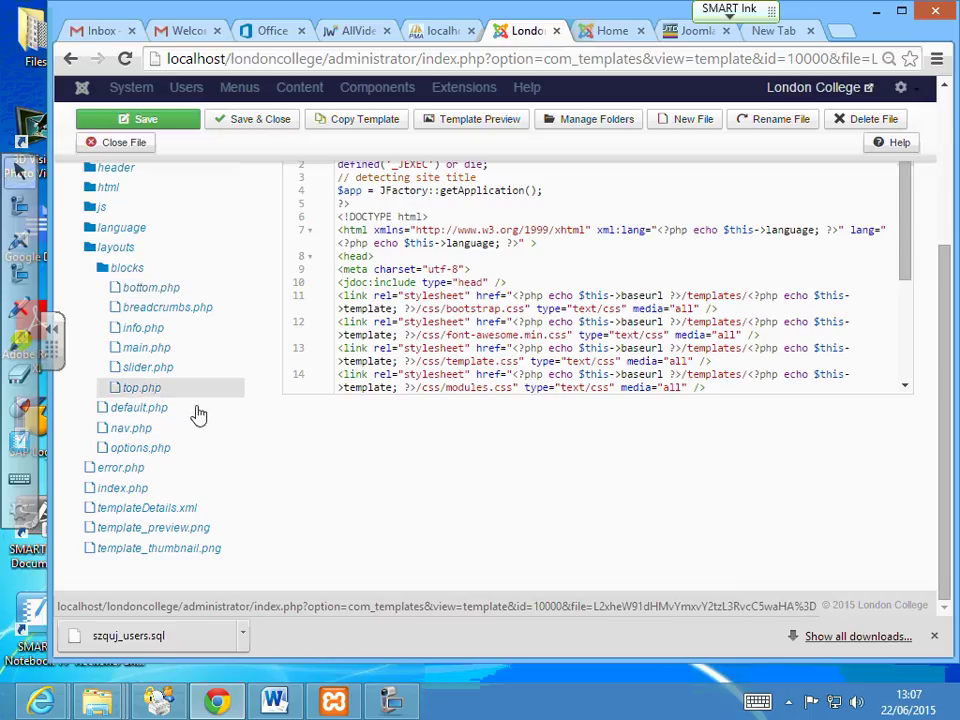
pyautogui.click(141, 289)
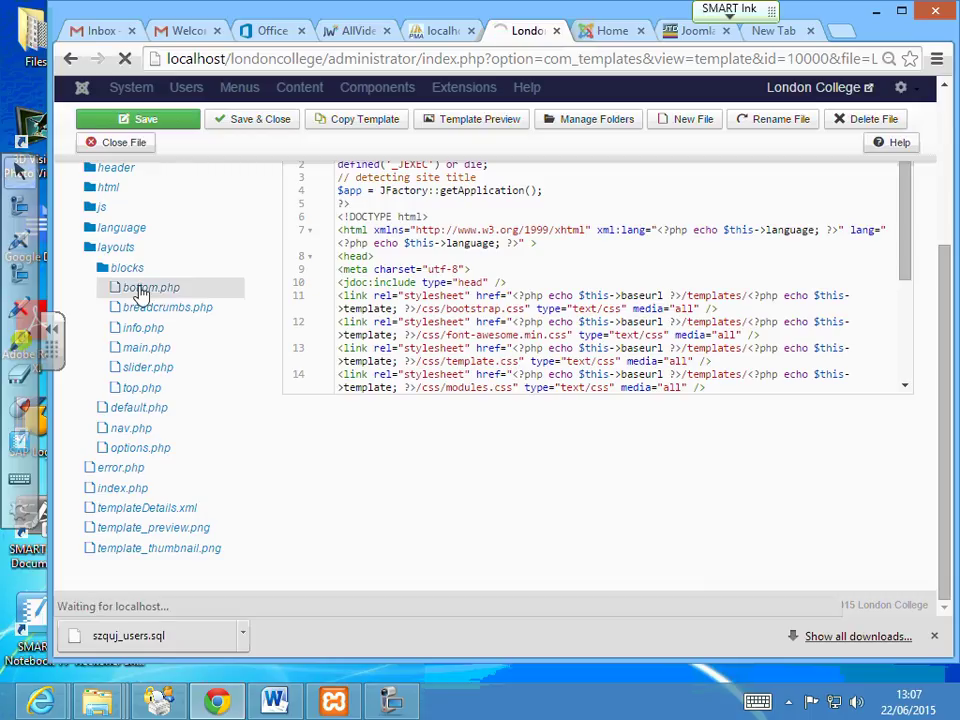
pyautogui.scroll(-3, 574, 484)
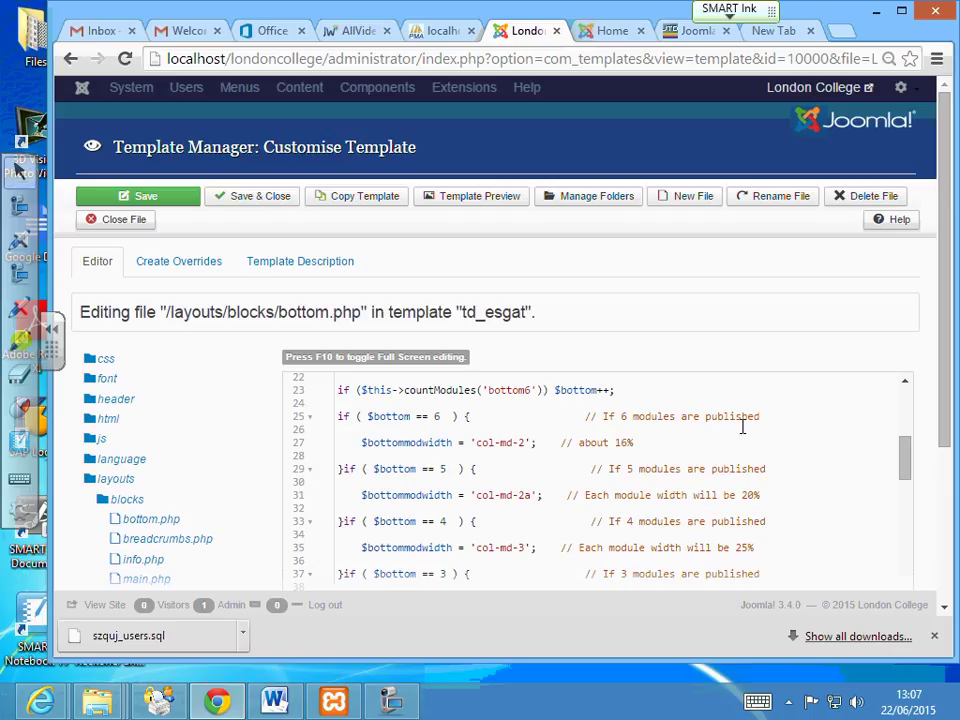
pyautogui.hotkey('ctrl', 'f')
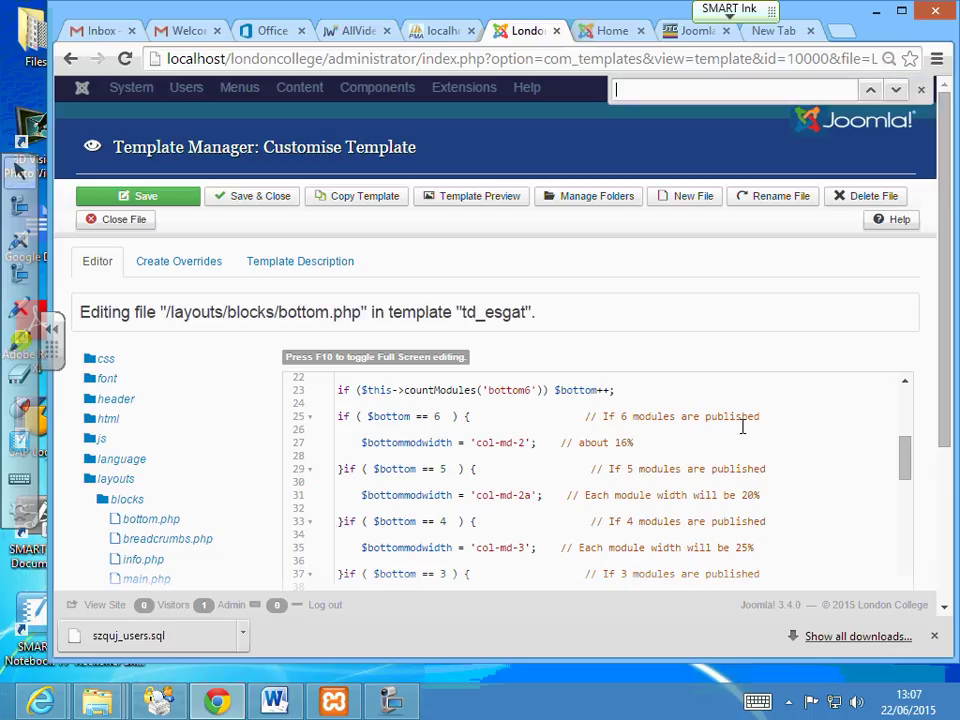
pyautogui.hotkey('ctrl', 'v')
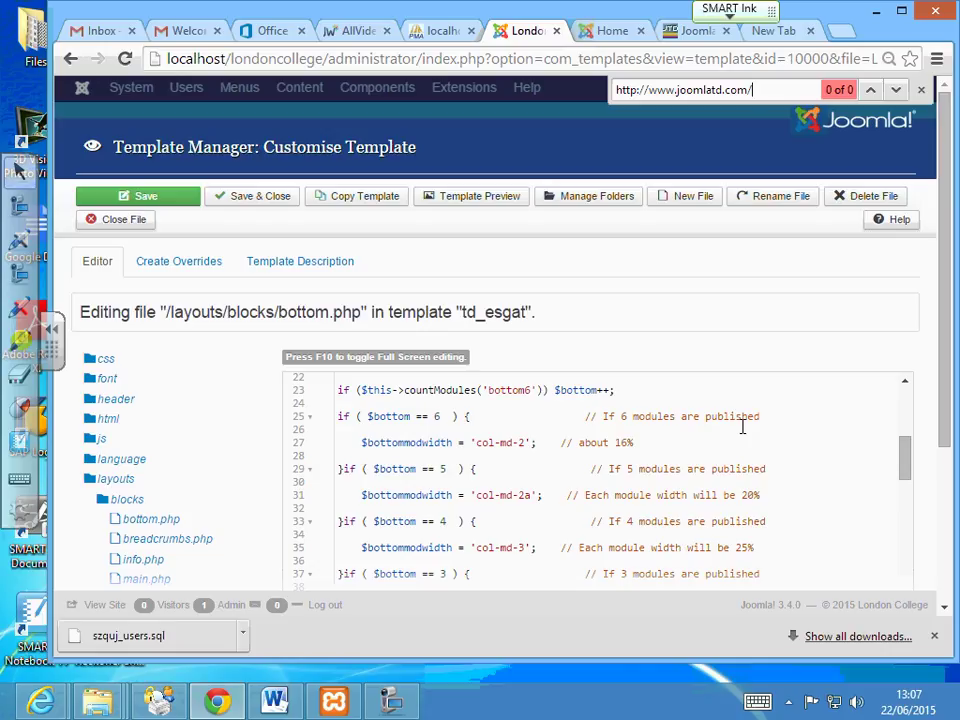
# Locate the footer section near the end of bottom.php and place the cursor at the start of the designed_by div line.
pyautogui.moveTo(946, 351); pyautogui.dragTo(950, 478)
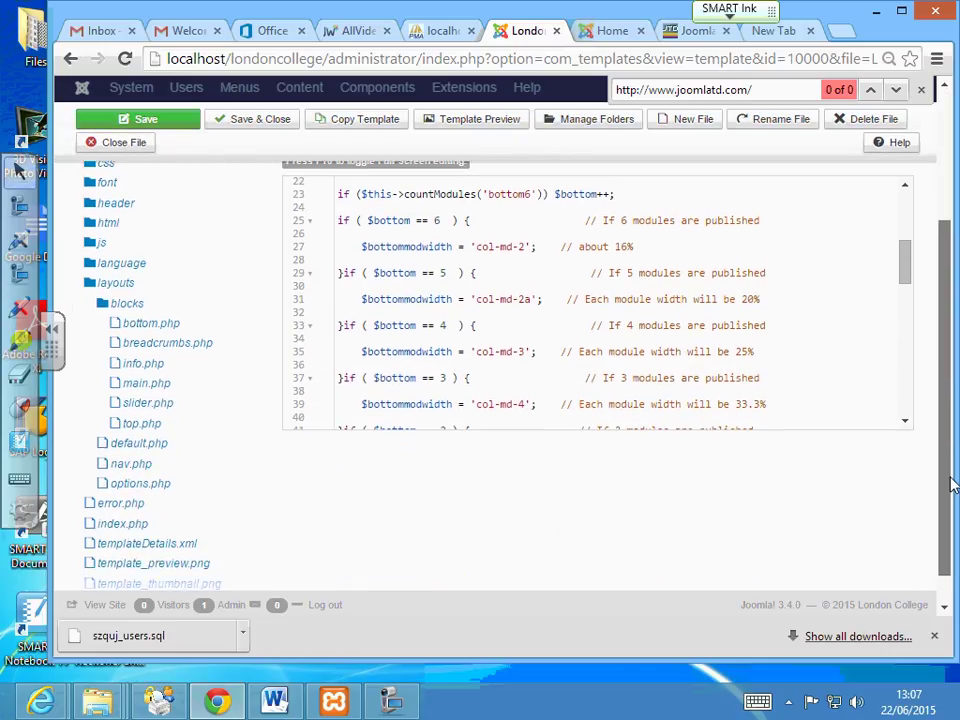
pyautogui.click(831, 364)
pyautogui.moveTo(908, 266); pyautogui.dragTo(913, 410)
pyautogui.click(591, 349)
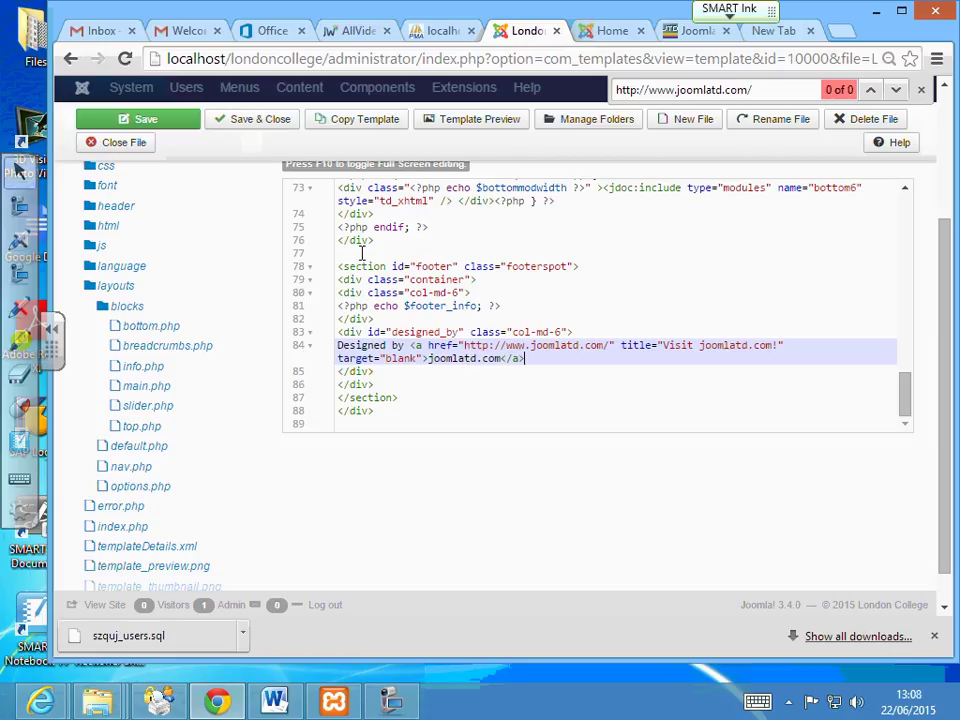
pyautogui.press('Up')
pyautogui.press('Up')
pyautogui.press('Home')
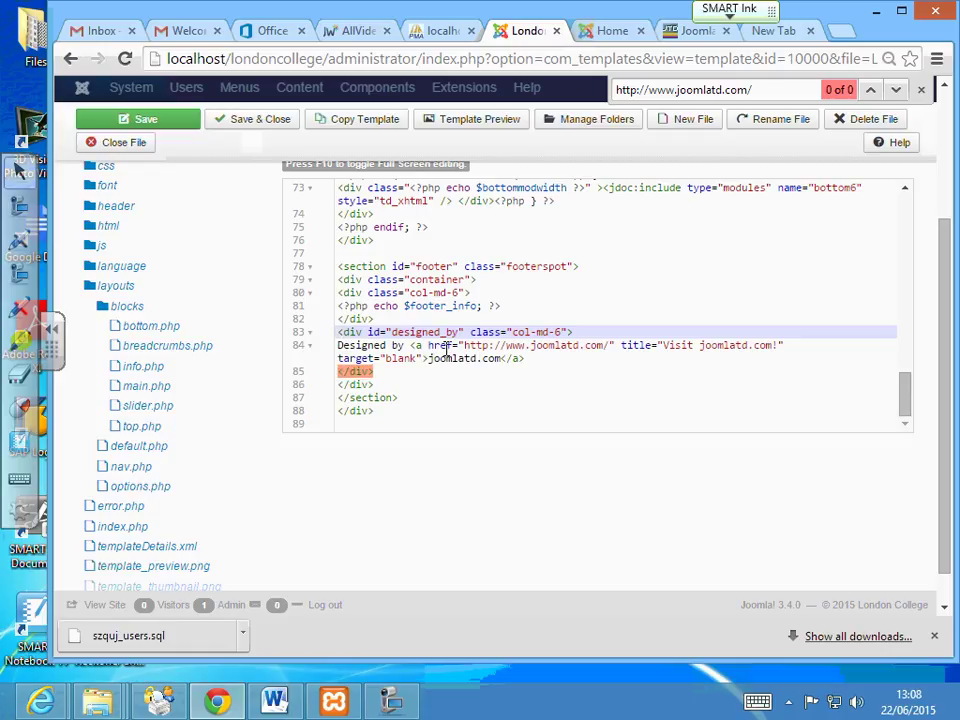
# Comment out the designed_by div line and its joomlatd.com credit link in bottom.php with <!-- and -->, and save and close the file.
pyautogui.write('<!')
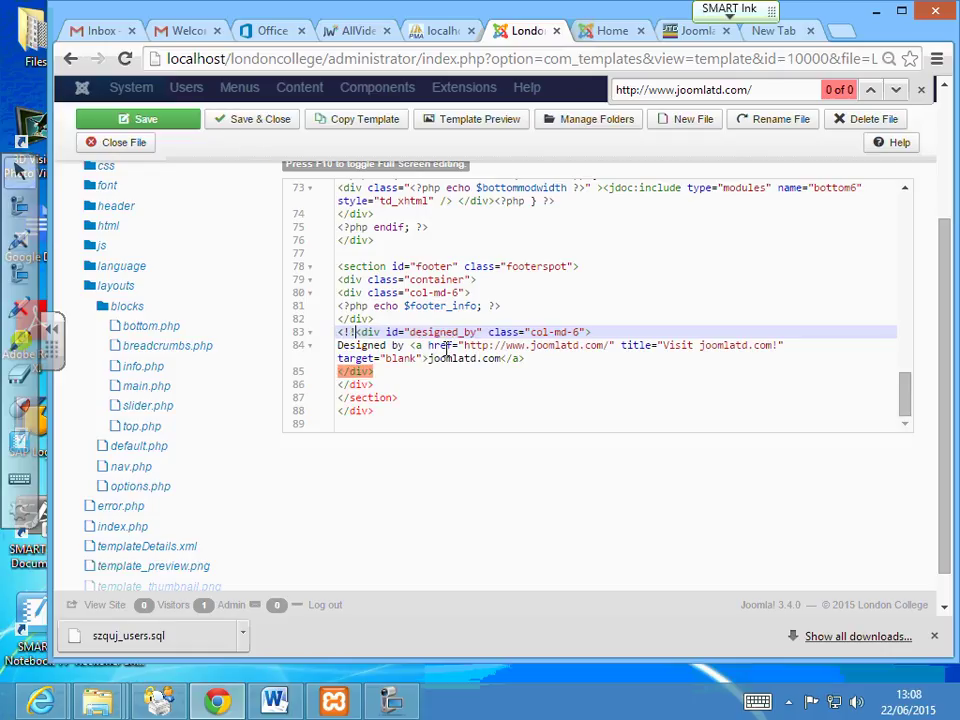
pyautogui.write('--')
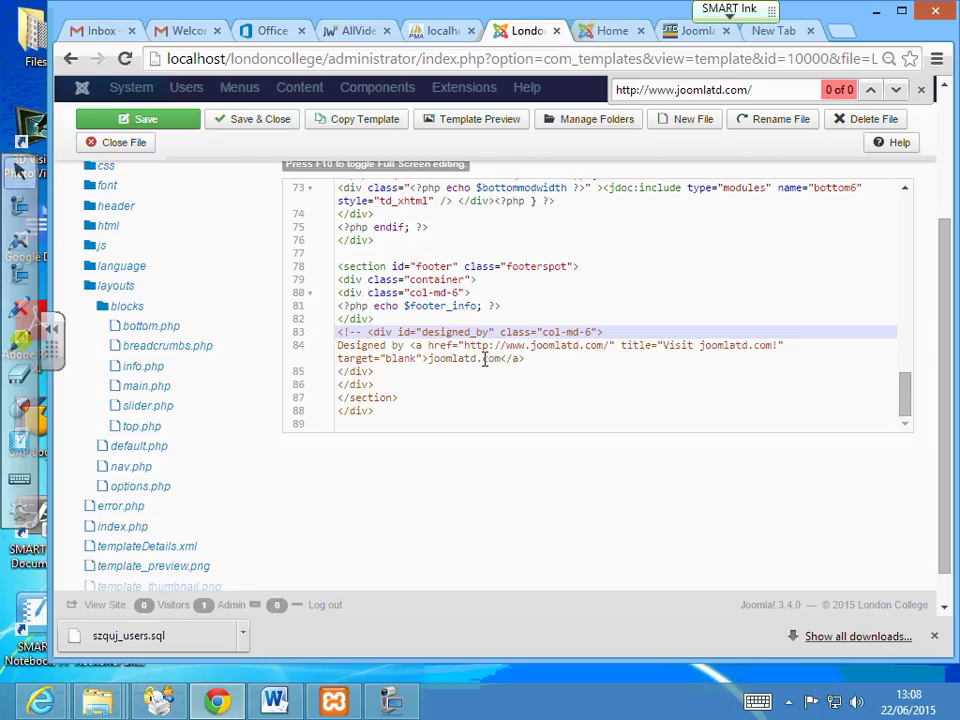
pyautogui.click(561, 358)
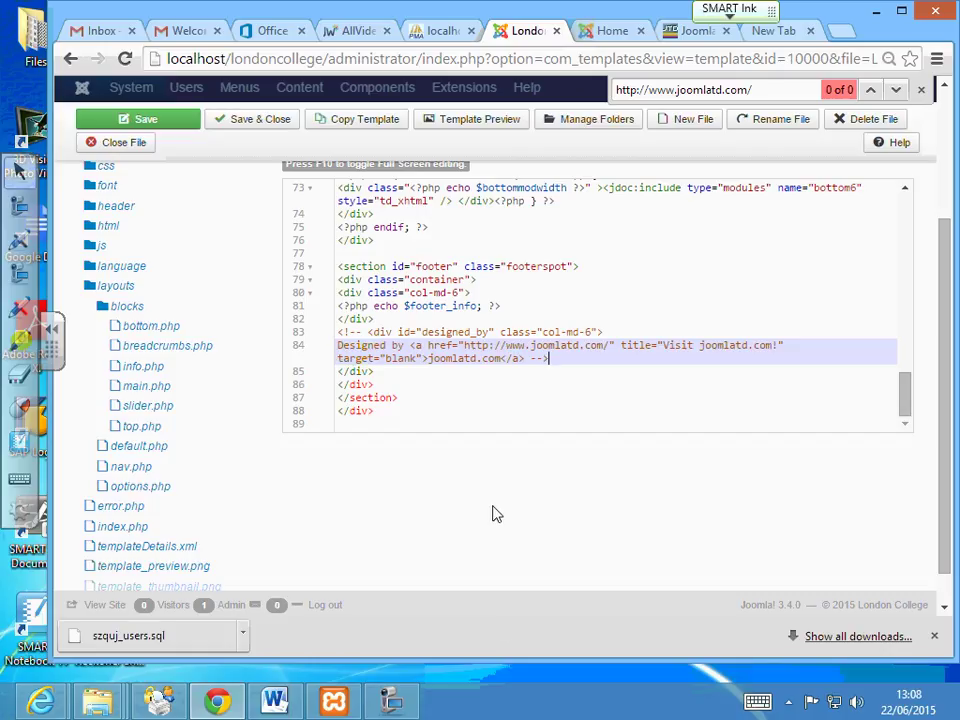
pyautogui.scroll(5, 493, 514)
pyautogui.scroll(9, 495, 498)
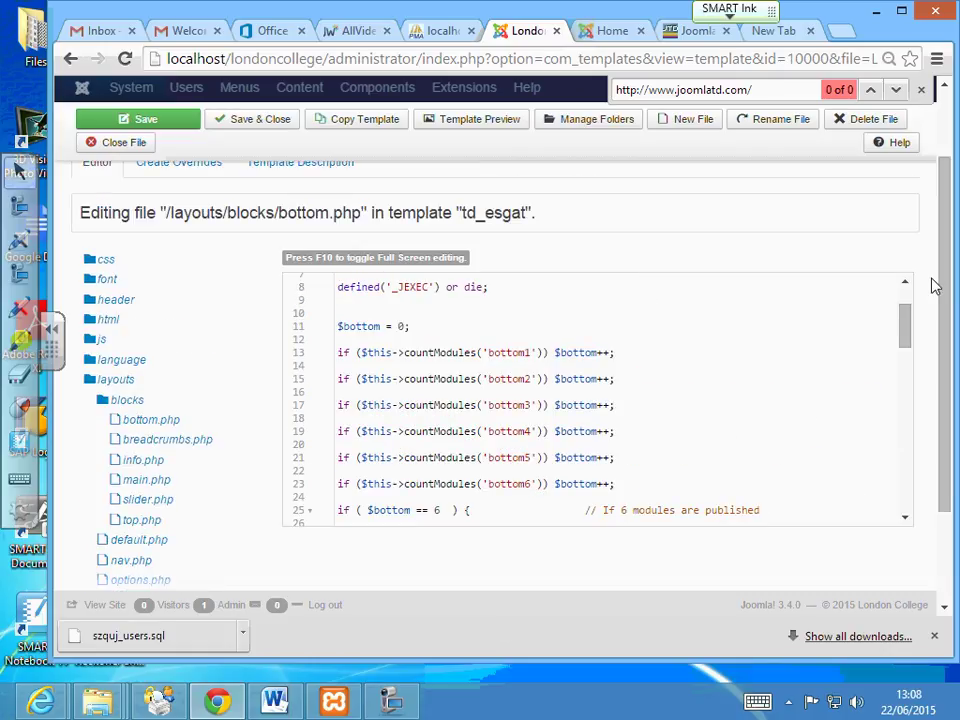
pyautogui.moveTo(952, 305); pyautogui.dragTo(928, 249)
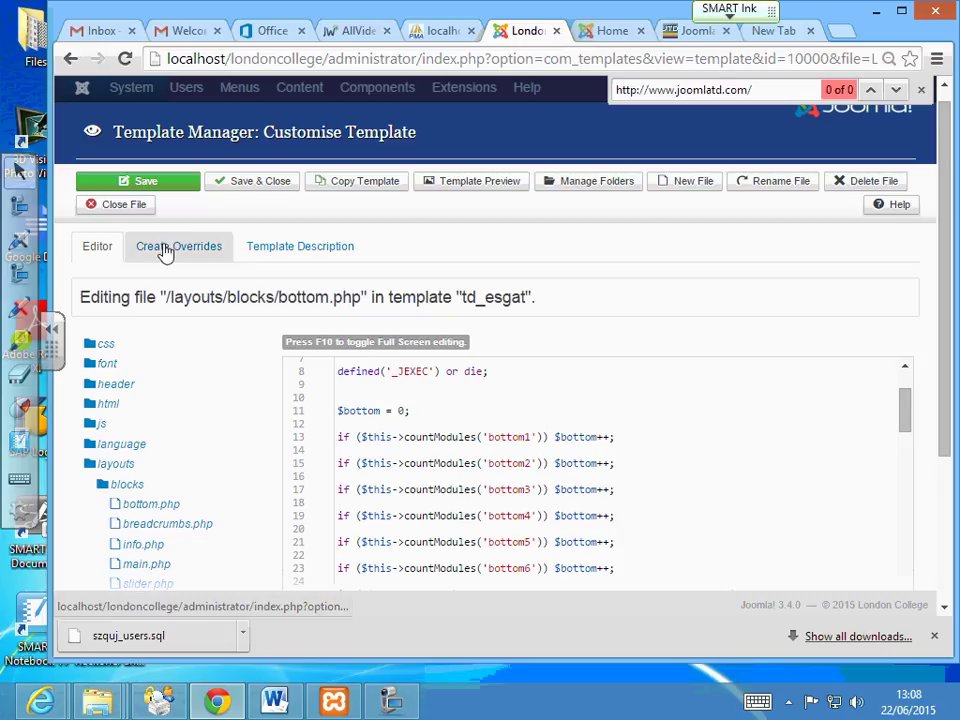
pyautogui.click(252, 183)
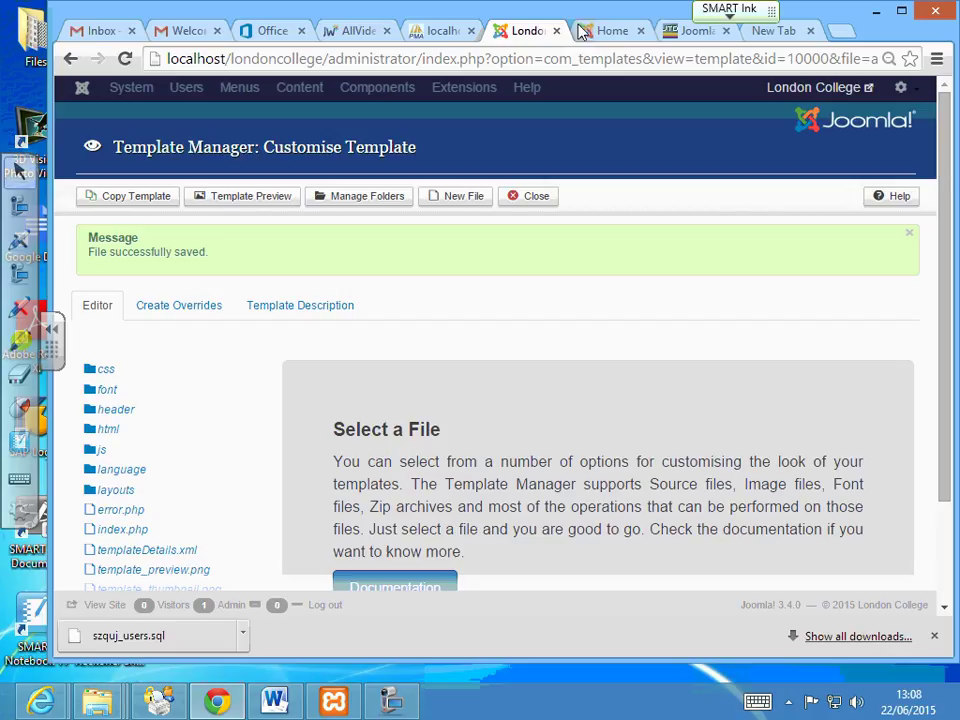
# Switch to the site's Home page, close the developer tools, and reload the page to check the footer.
pyautogui.click(608, 31)
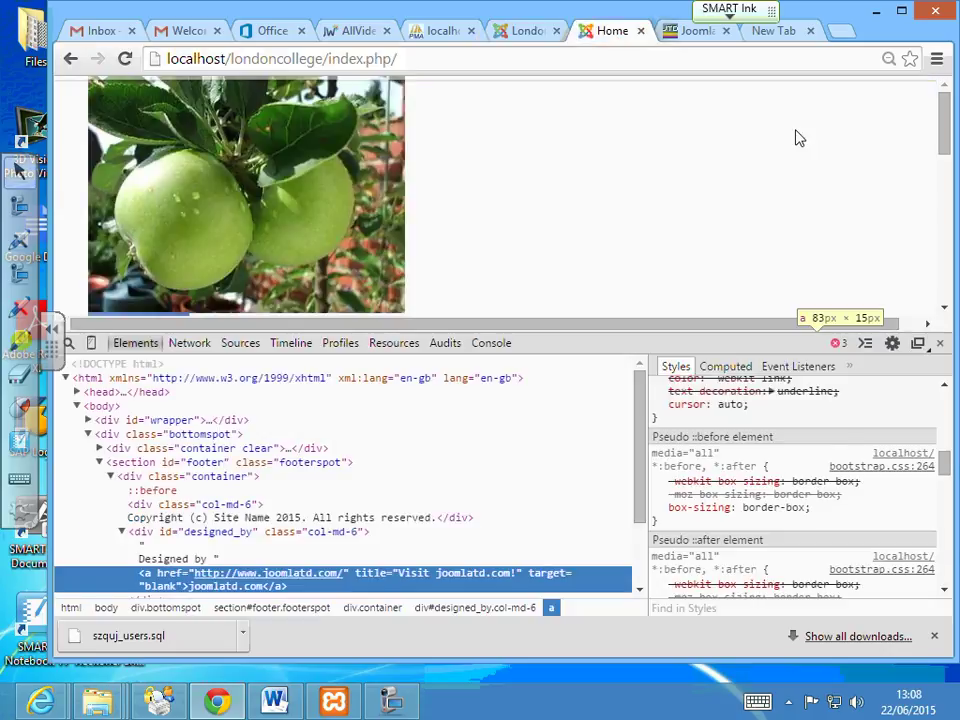
pyautogui.click(939, 343)
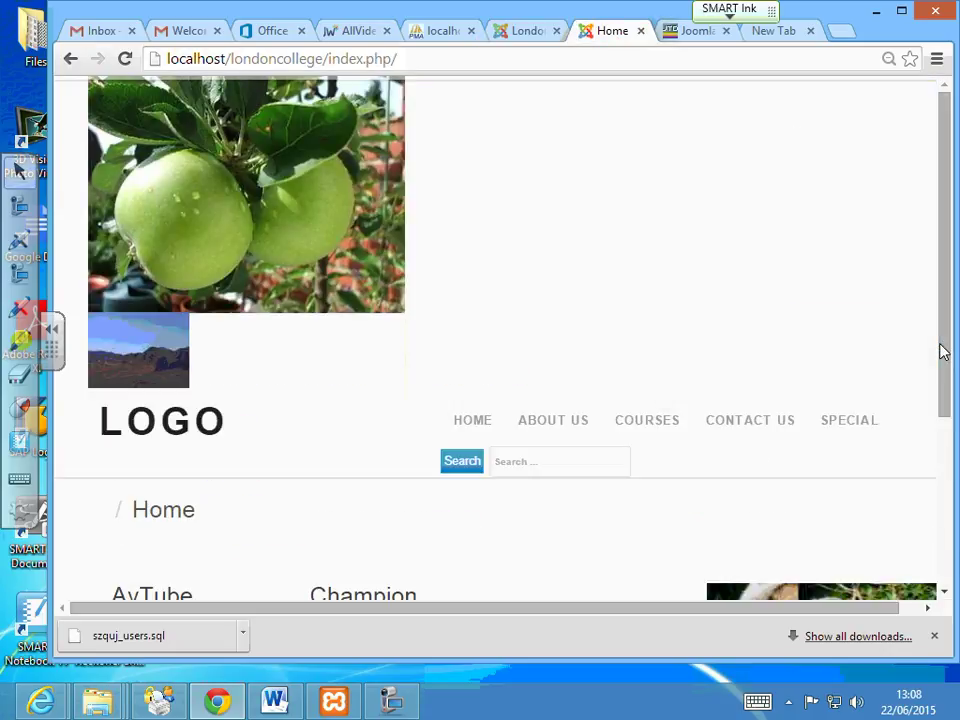
pyautogui.press('F5')
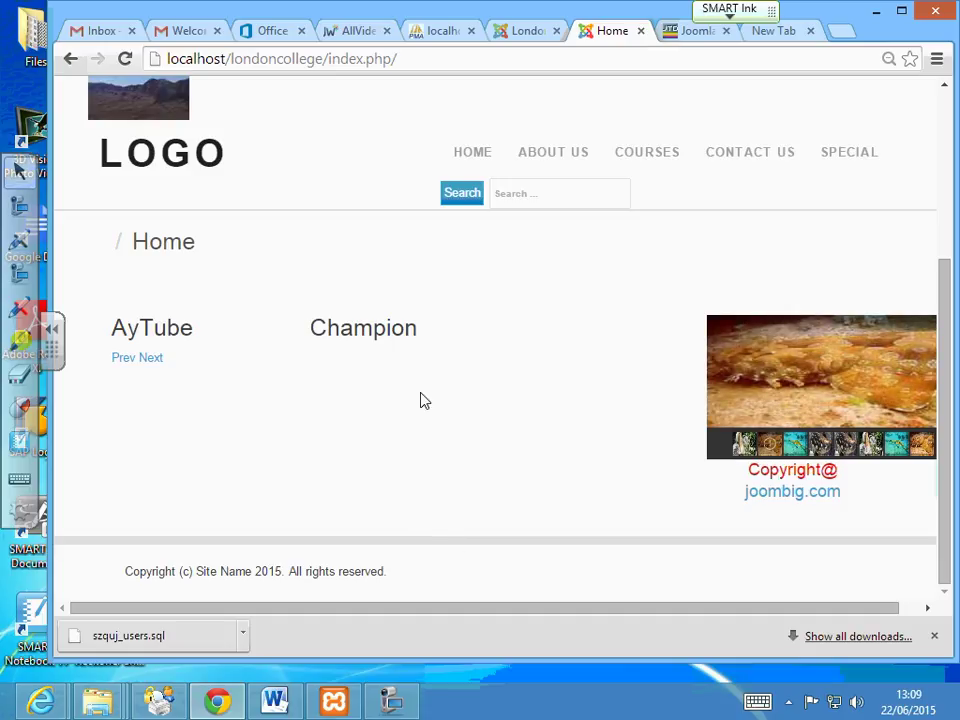
# Inspect the AyTube module on the Home page and examine its markup up to the sidebar div, enlarging the page view above the inspector.
pyautogui.moveTo(499, 386); pyautogui.dragTo(225, 396)
pyautogui.rightClick(219, 362)
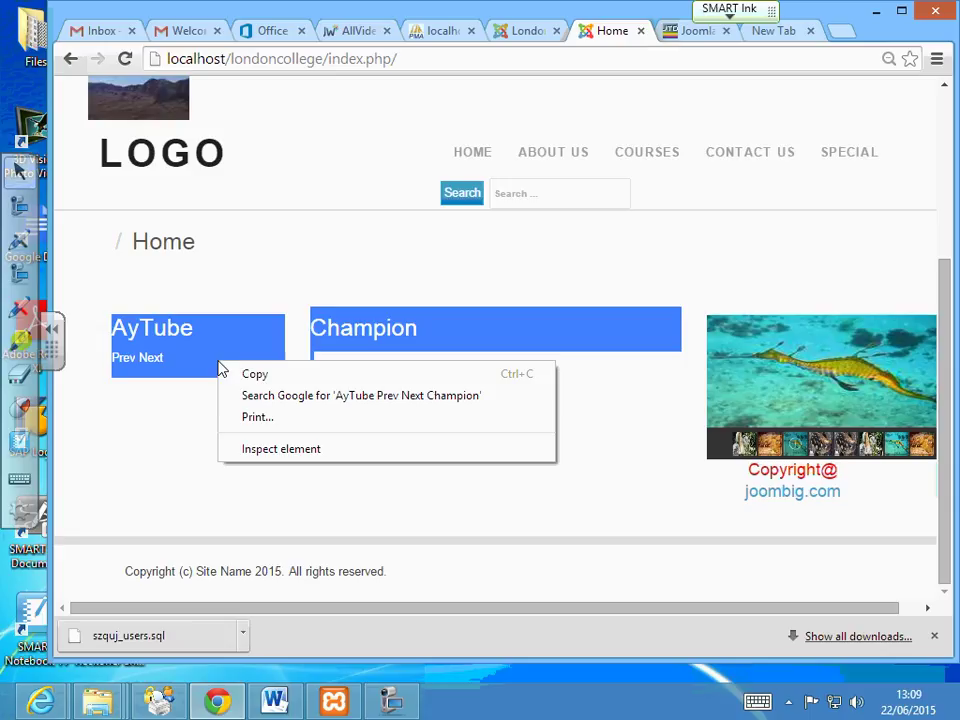
pyautogui.click(282, 450)
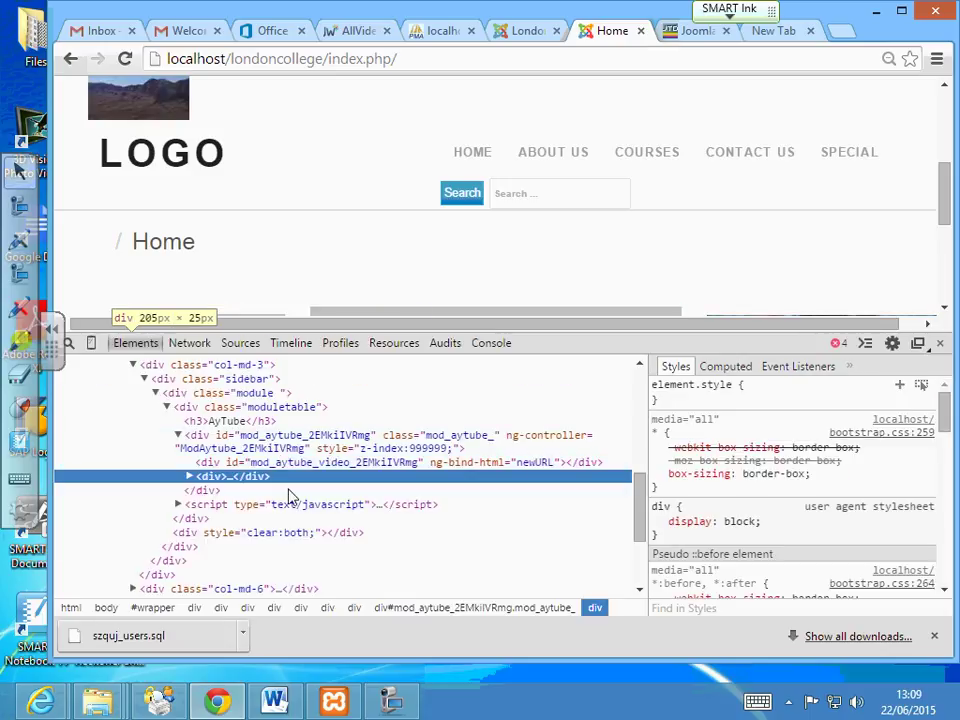
pyautogui.click(189, 476)
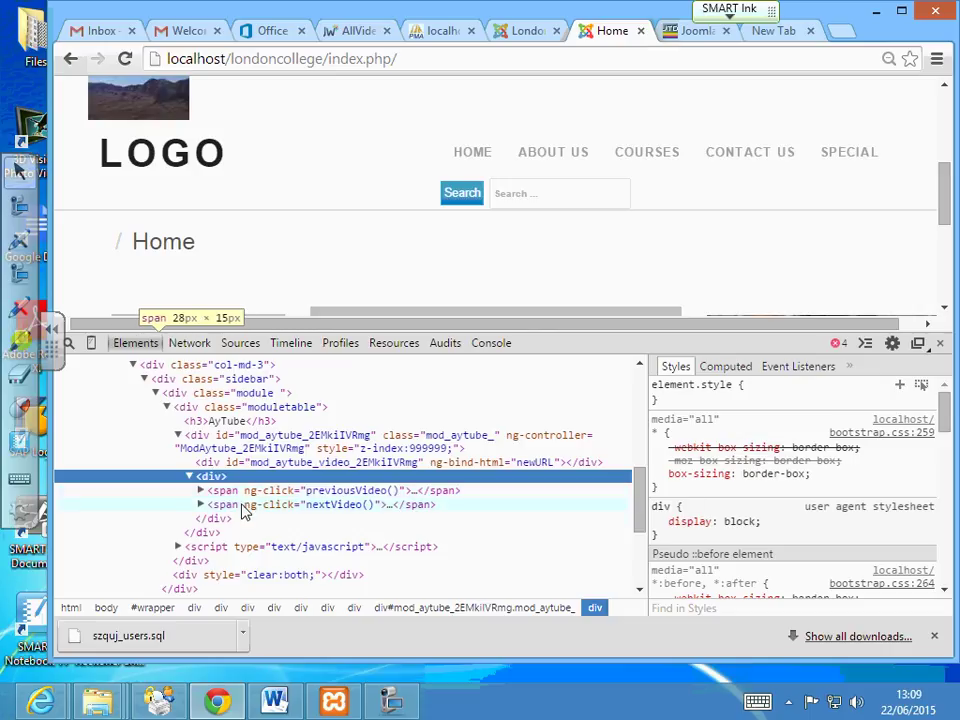
pyautogui.click(224, 437)
pyautogui.click(220, 425)
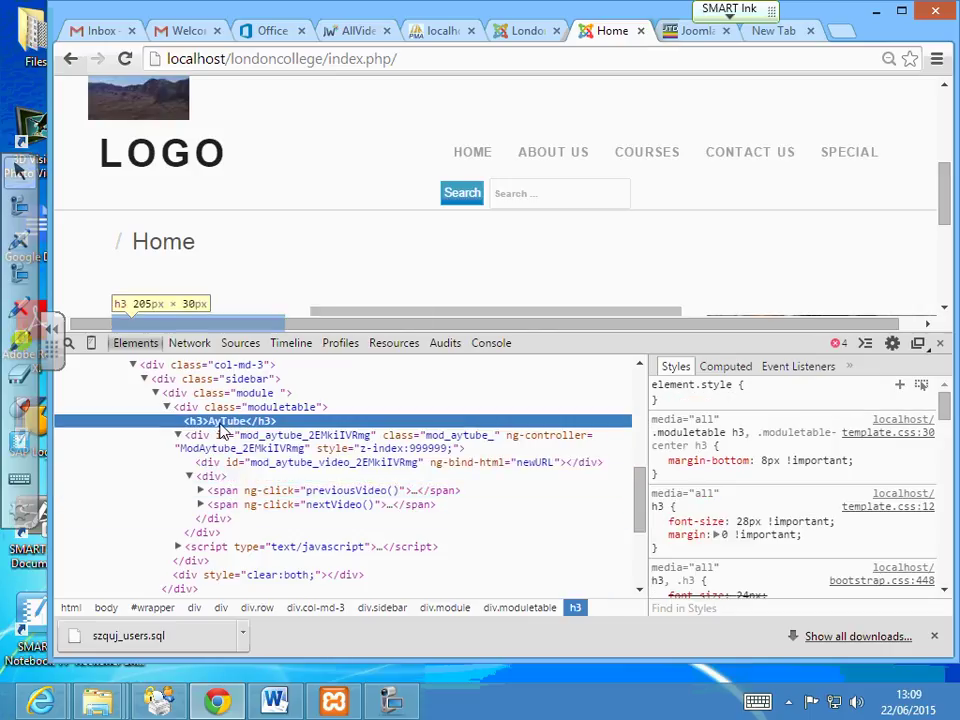
pyautogui.click(214, 410)
pyautogui.click(208, 396)
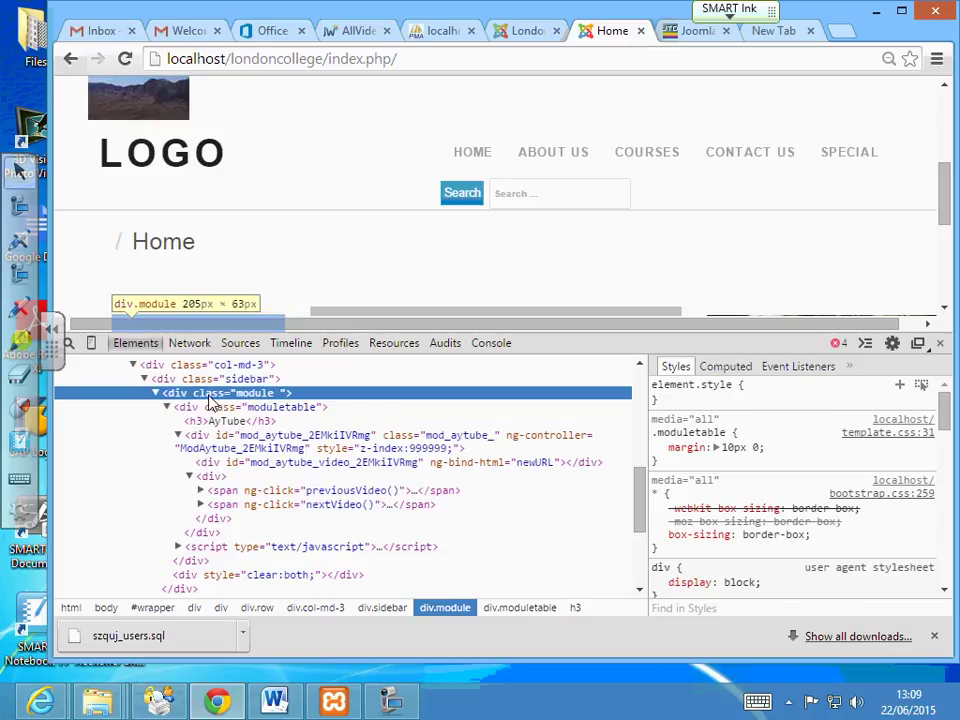
pyautogui.click(165, 380)
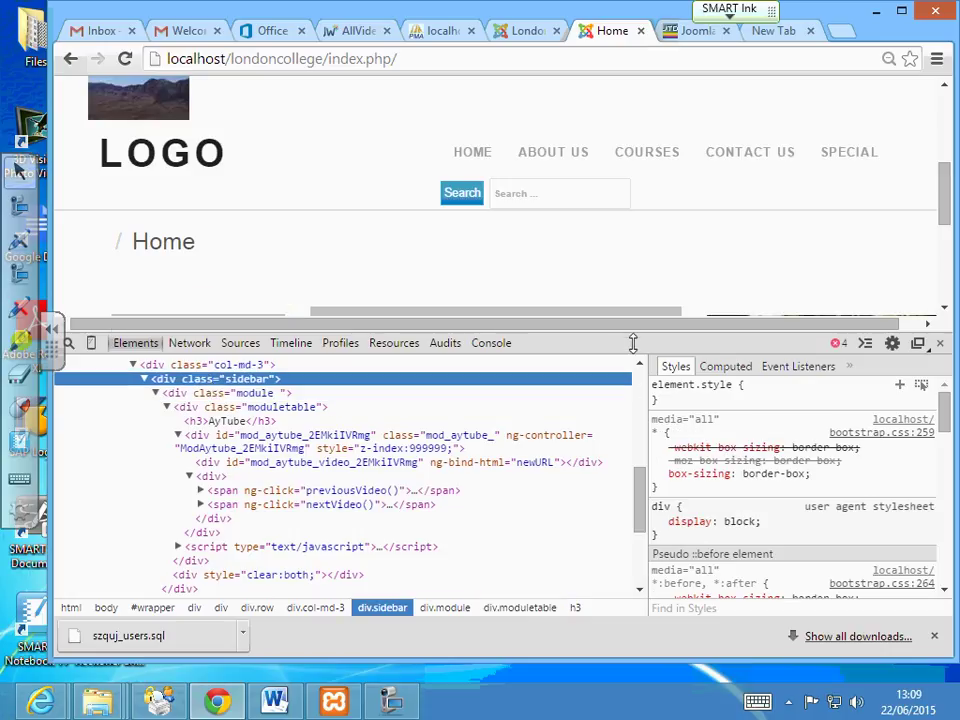
pyautogui.moveTo(633, 343); pyautogui.dragTo(631, 452)
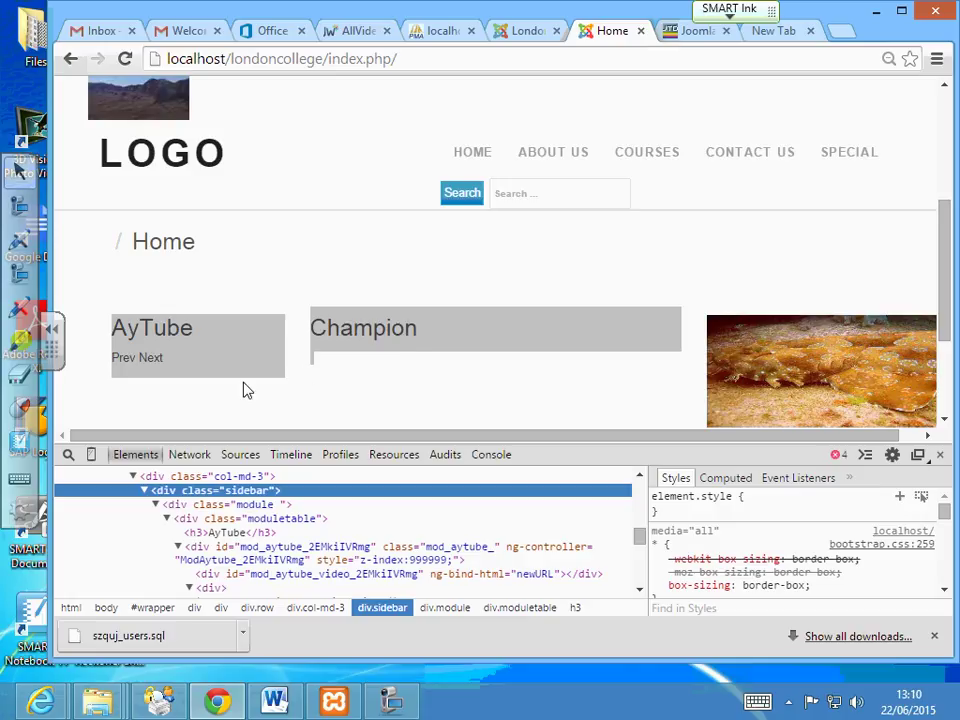
# Add background-color: green to the .row rule of the div enclosing the AyTube and Champion columns in the inspector.
pyautogui.click(189, 477)
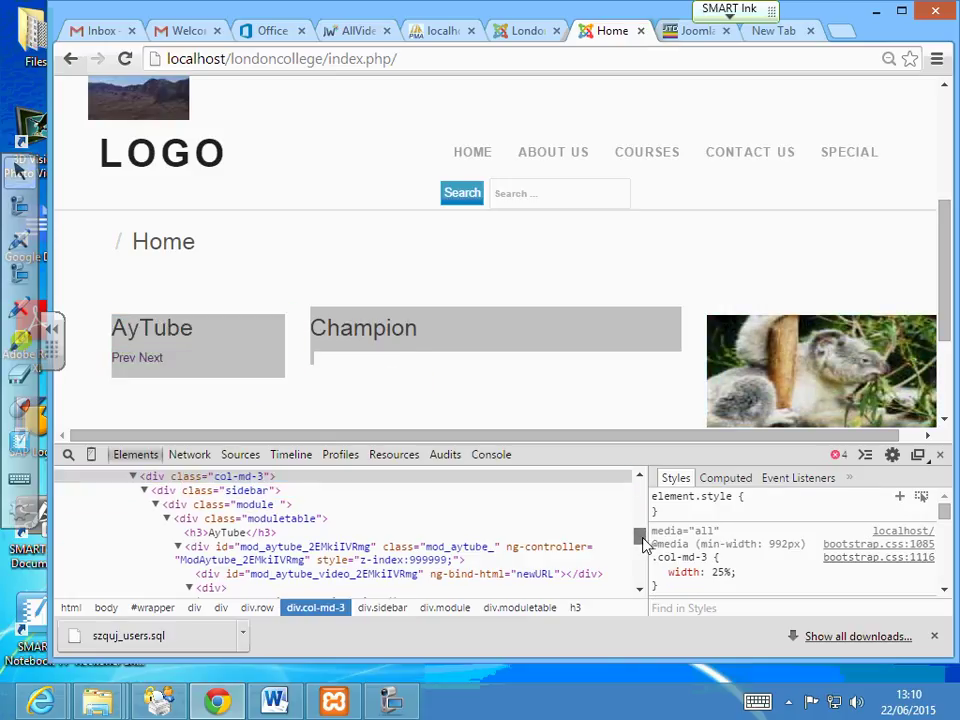
pyautogui.scroll(1, 640, 537)
pyautogui.scroll(1, 642, 537)
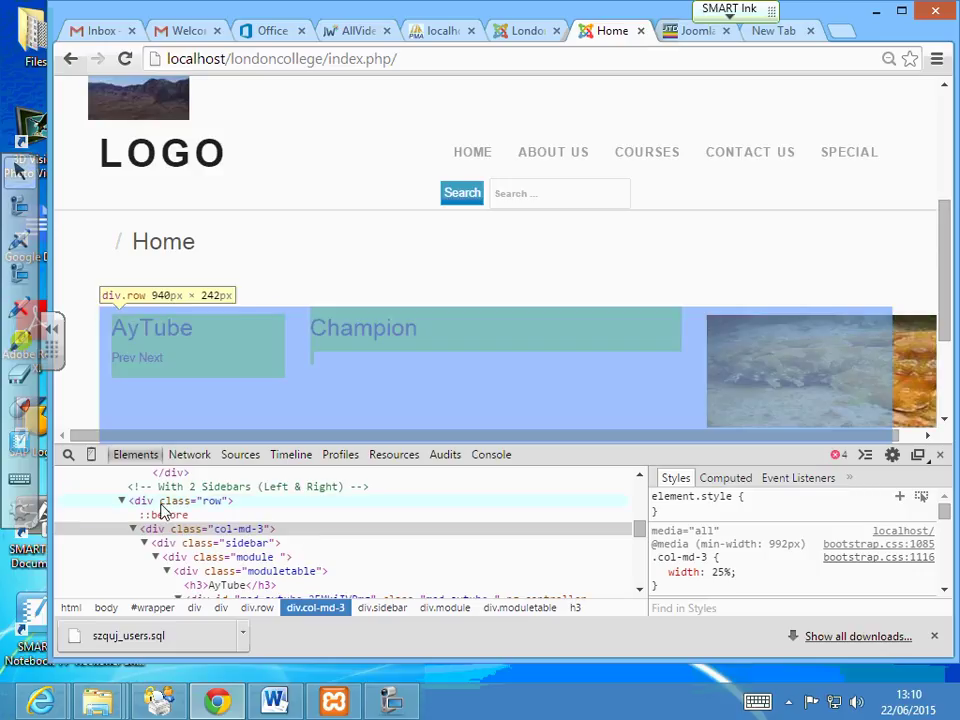
pyautogui.click(163, 501)
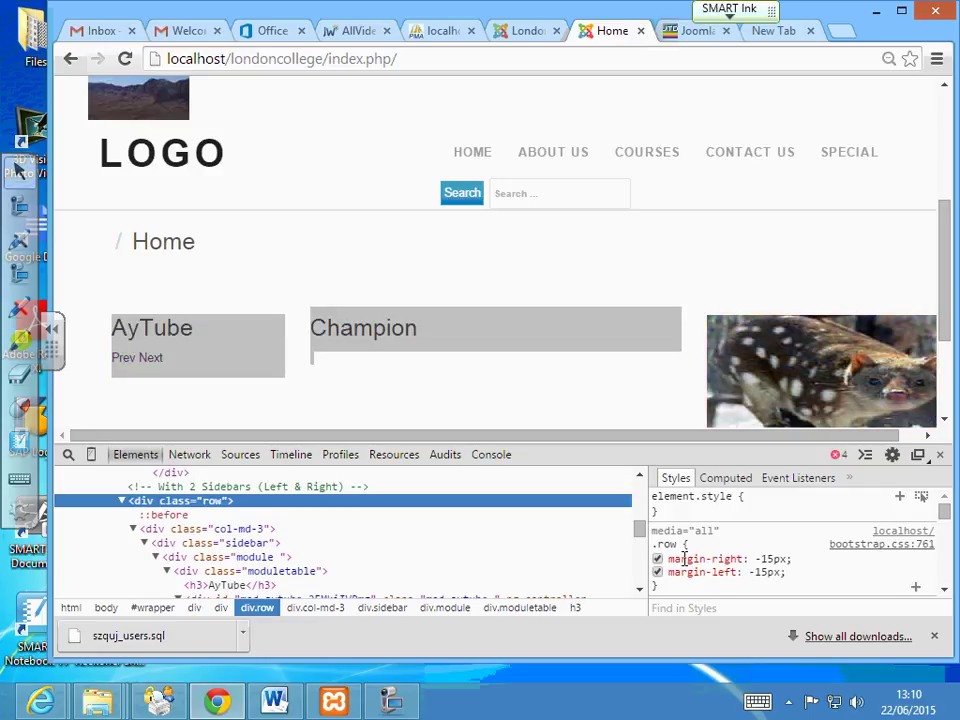
pyautogui.click(942, 591)
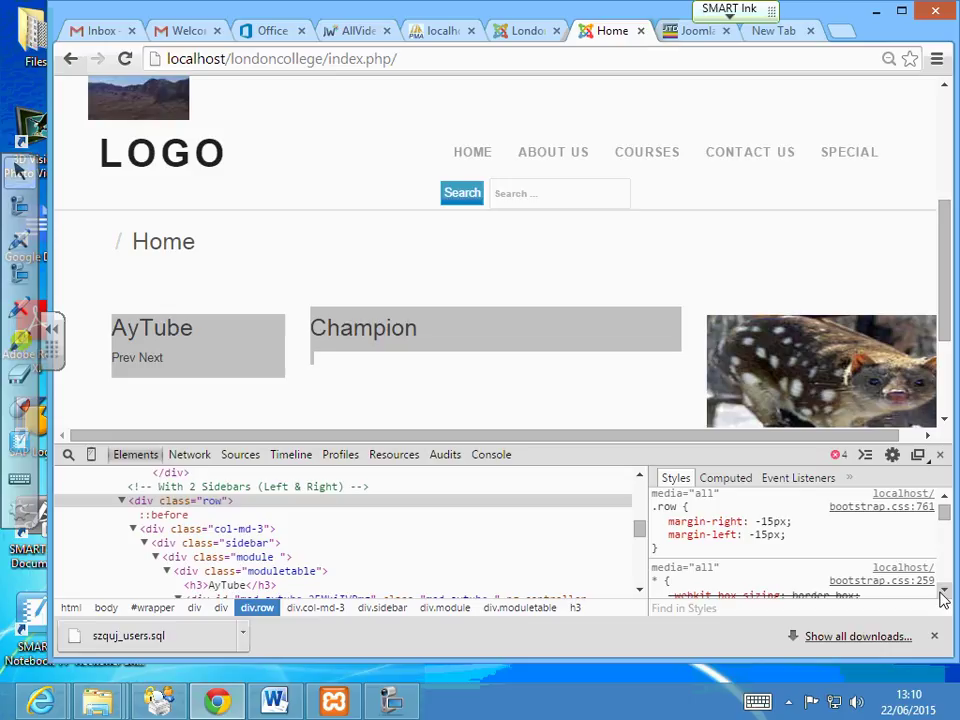
pyautogui.click(760, 550)
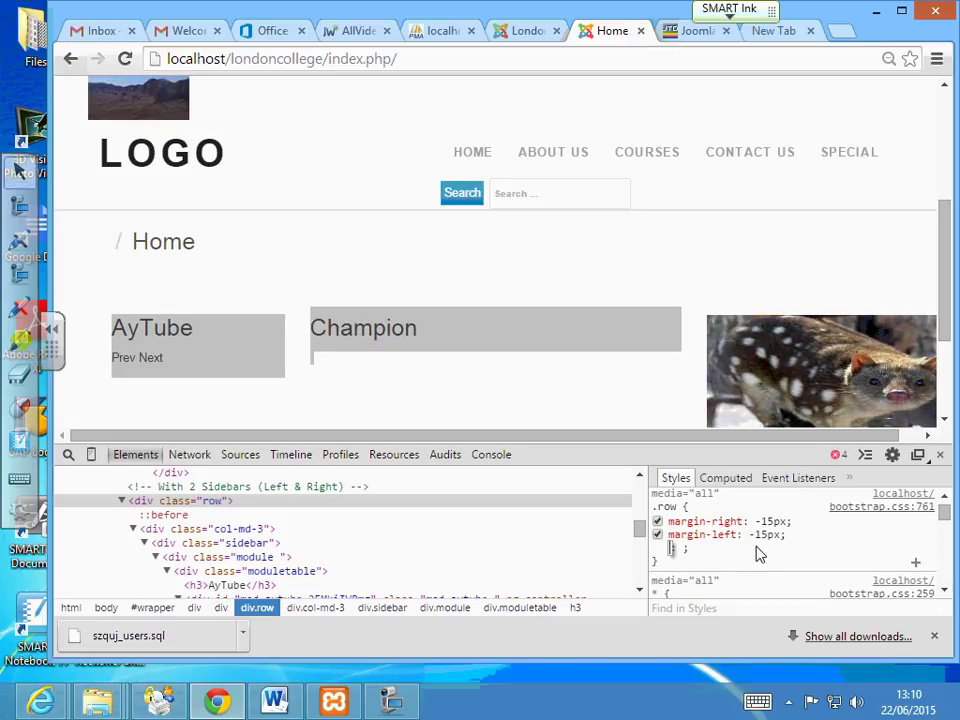
pyautogui.write('backgro')
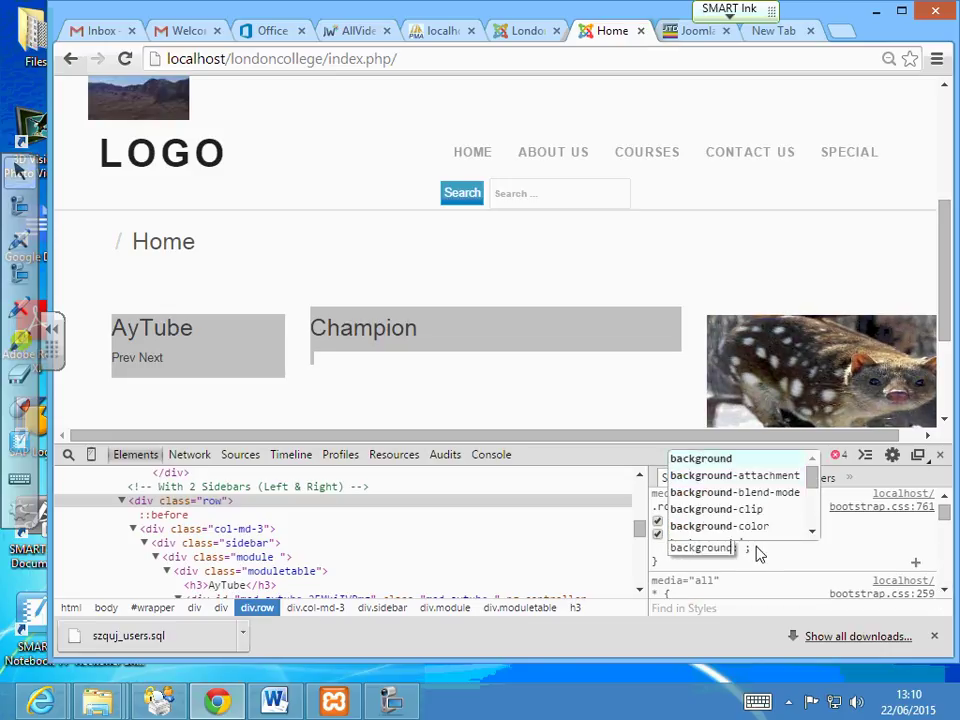
pyautogui.write('und-color')
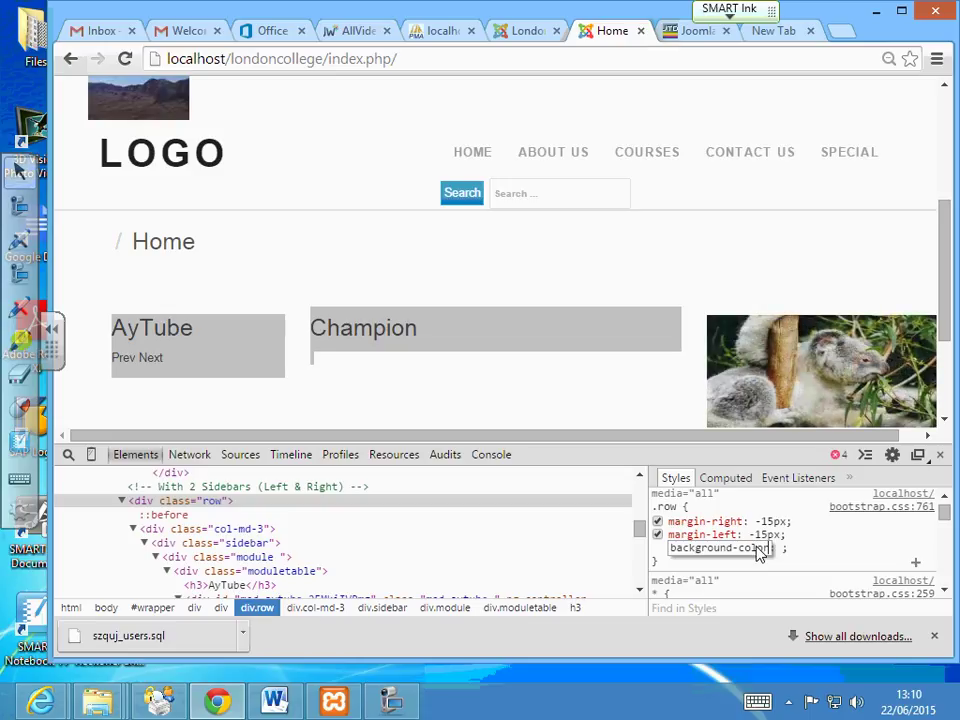
pyautogui.write(': green')
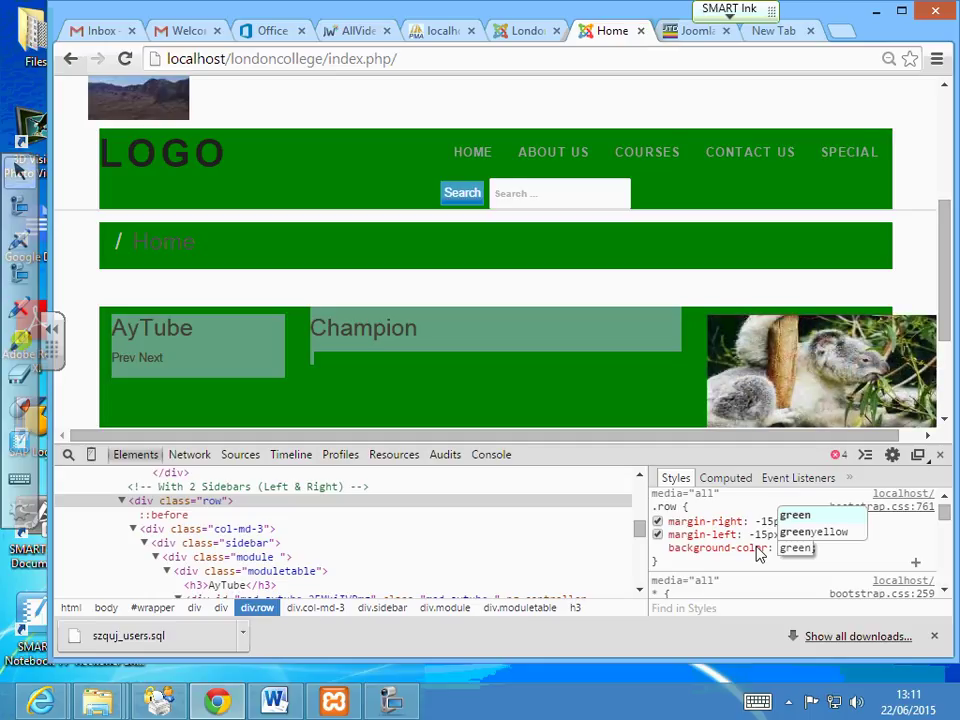
pyautogui.click(499, 572)
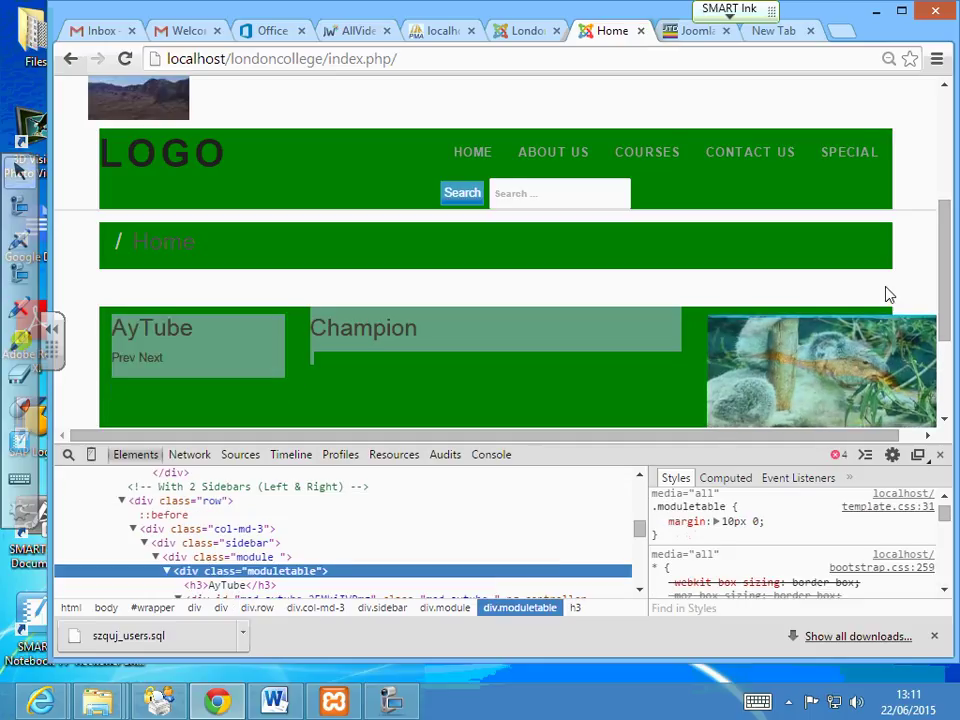
# Examine the row backgrounds from the footer to the page header, and reselect the row div in the inspector.
pyautogui.scroll(-3, 433, 341)
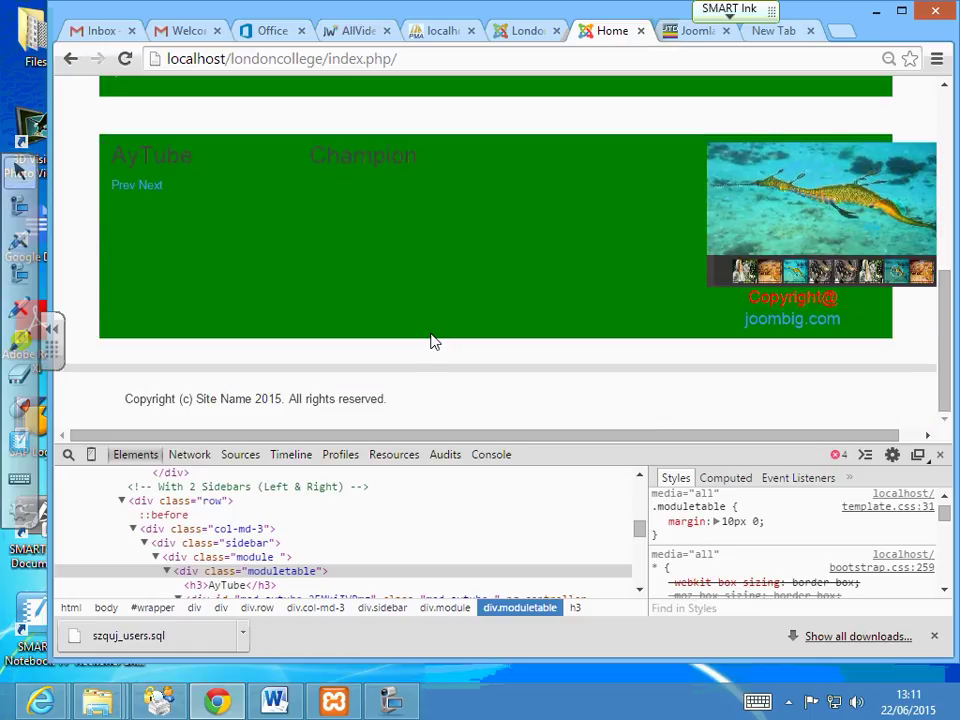
pyautogui.scroll(10, 471, 302)
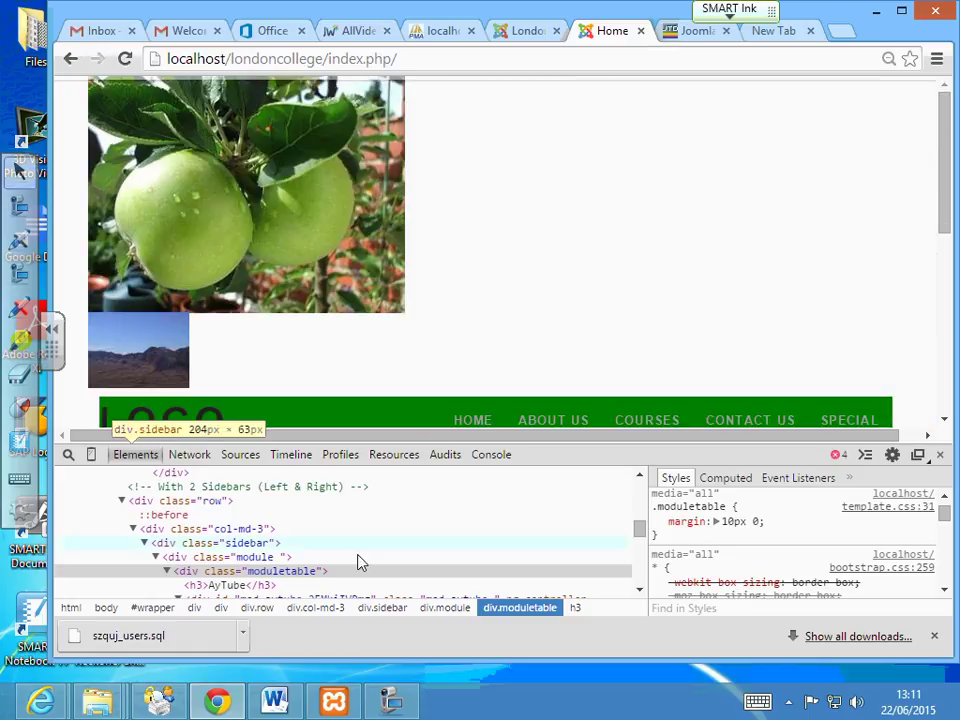
pyautogui.click(194, 503)
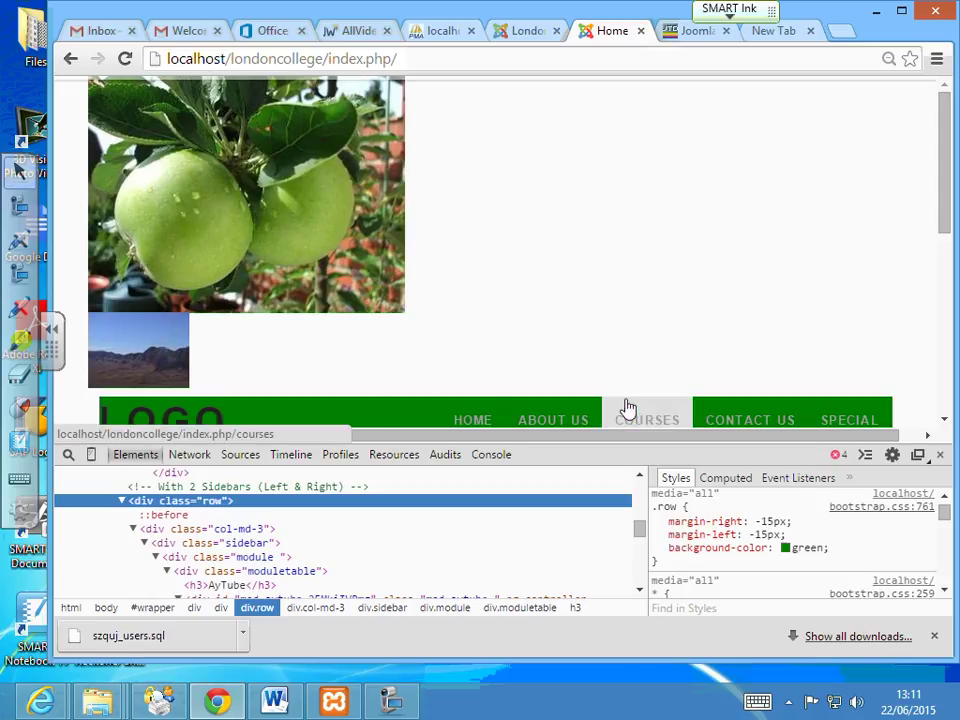
# Return to the Joomla administrator and close the td_esgat template's file editor.
pyautogui.click(439, 30)
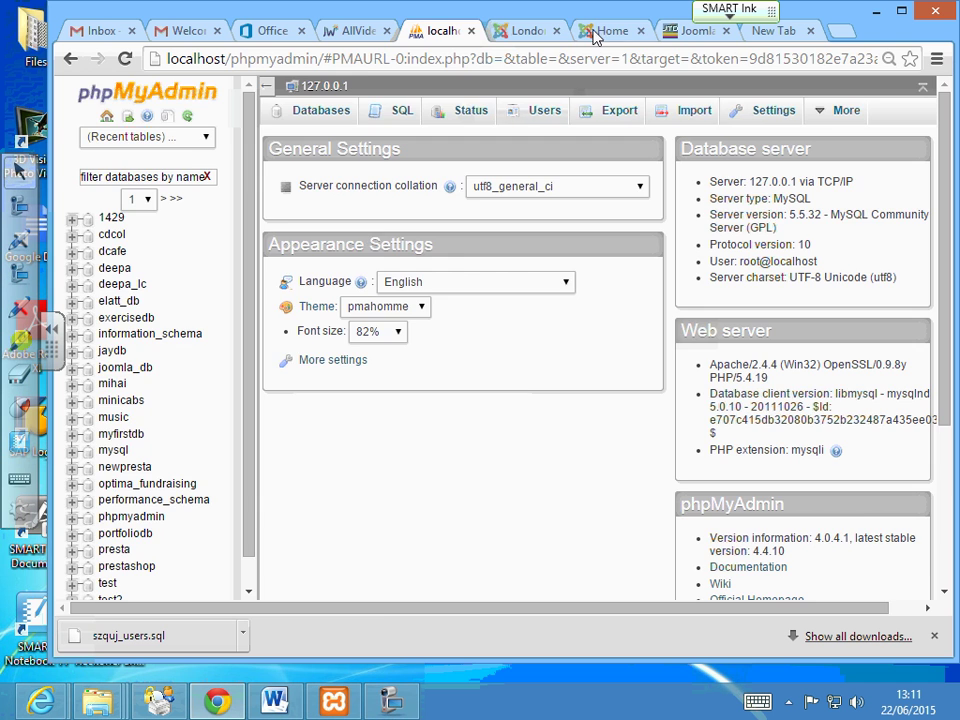
pyautogui.click(594, 32)
pyautogui.click(531, 34)
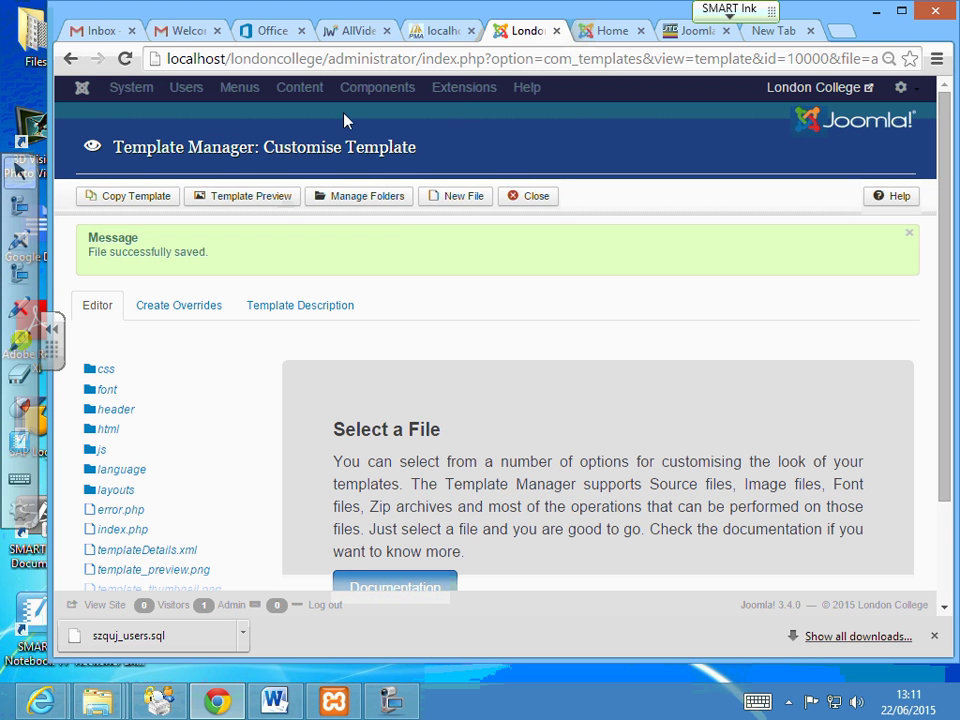
pyautogui.click(552, 198)
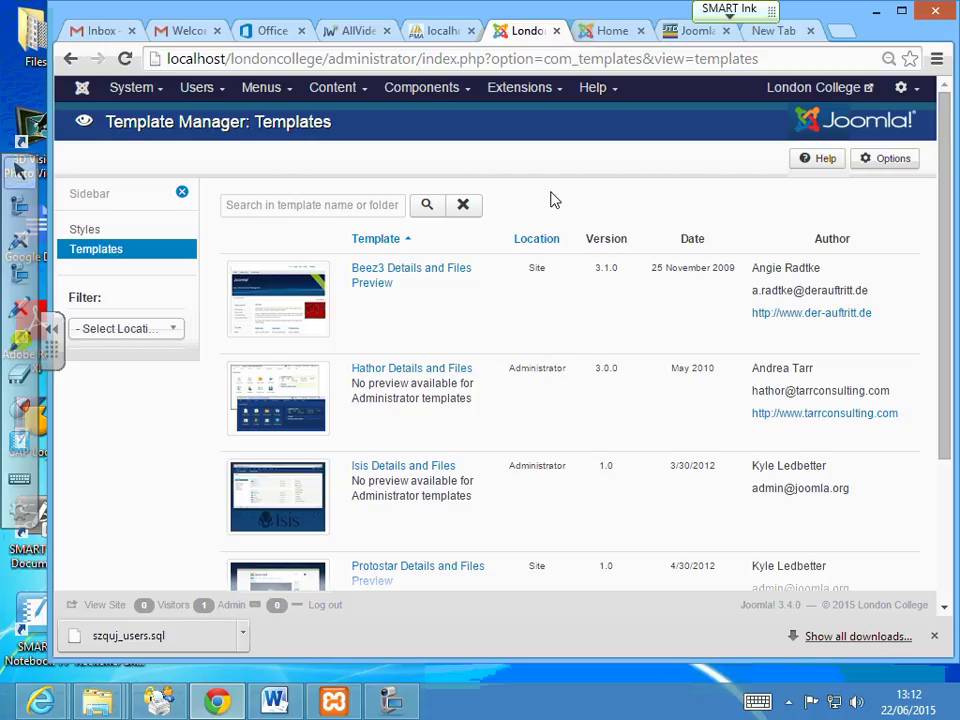
# View the template styles list, and look at the Isis template's files before returning to the template list.
pyautogui.click(86, 232)
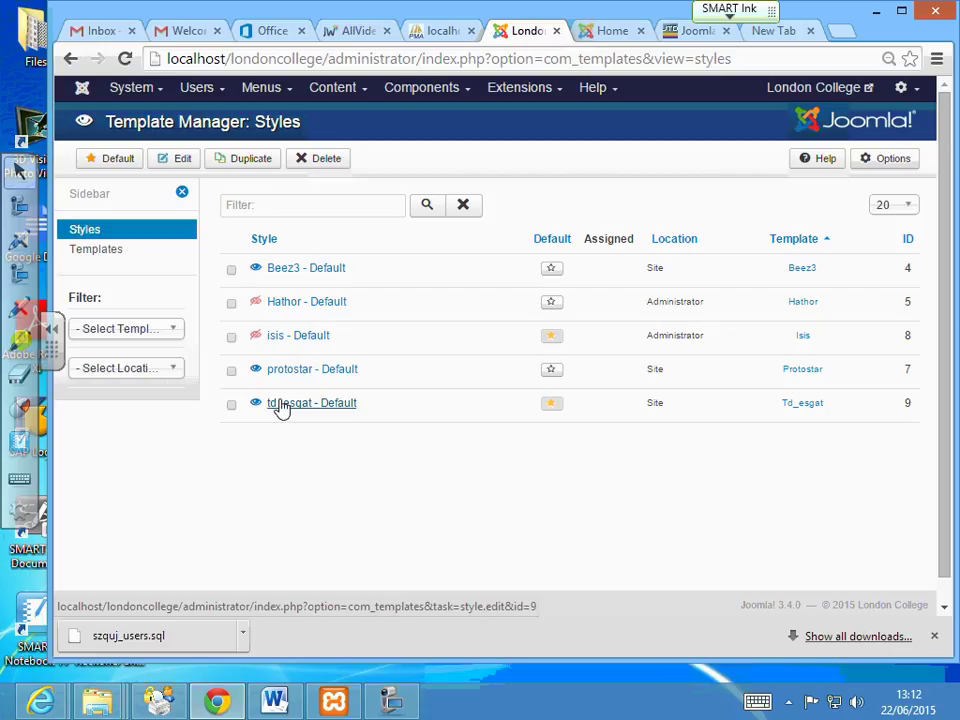
pyautogui.click(106, 252)
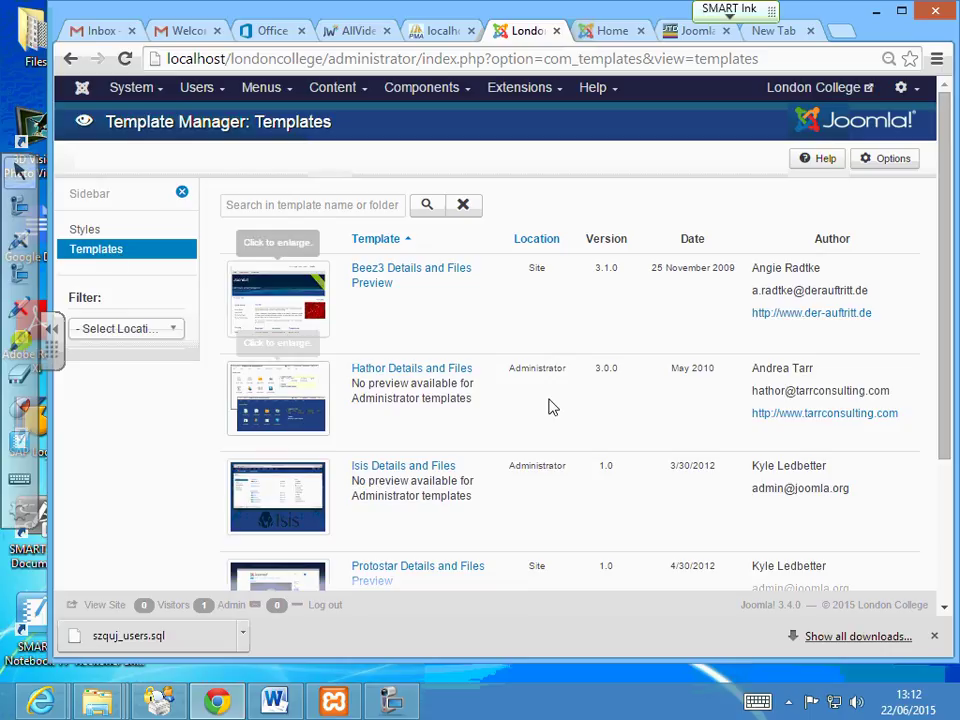
pyautogui.click(399, 470)
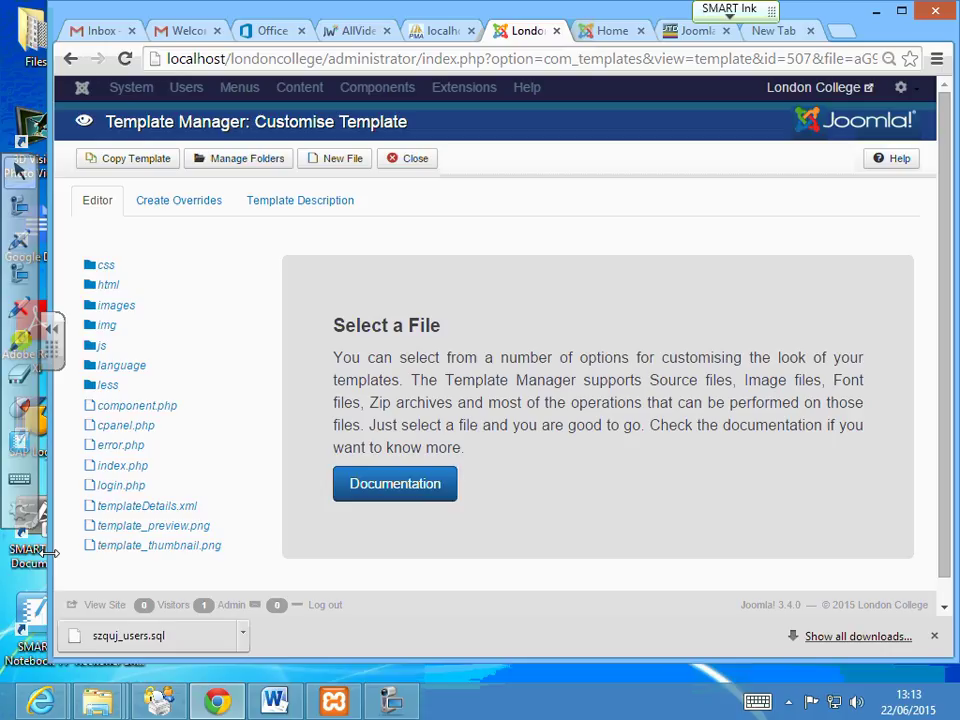
pyautogui.click(425, 162)
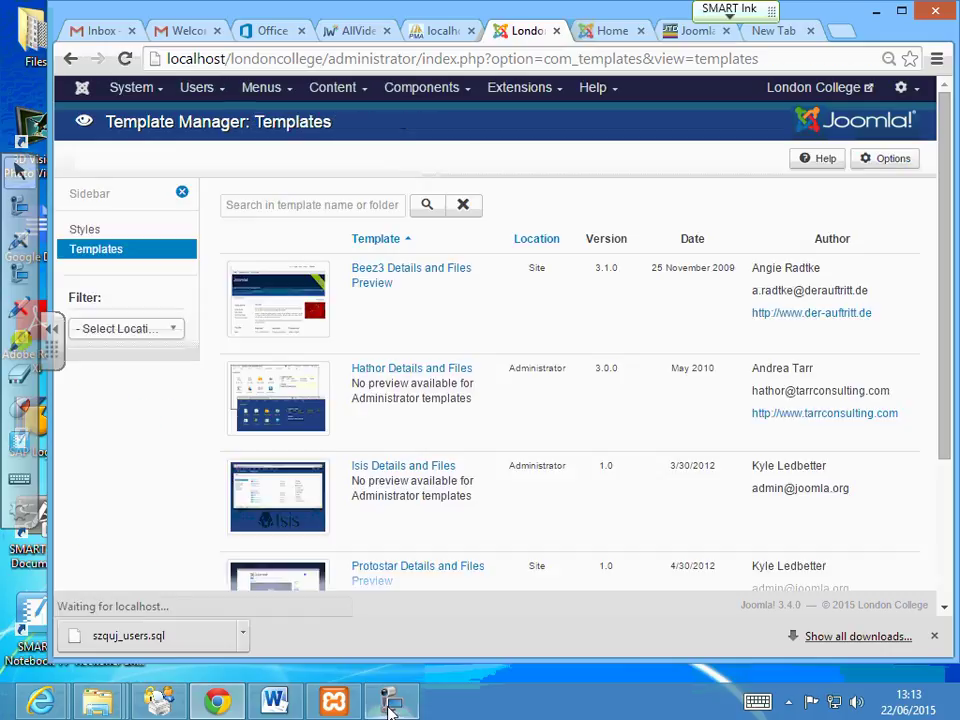
pyautogui.moveTo(390, 705)
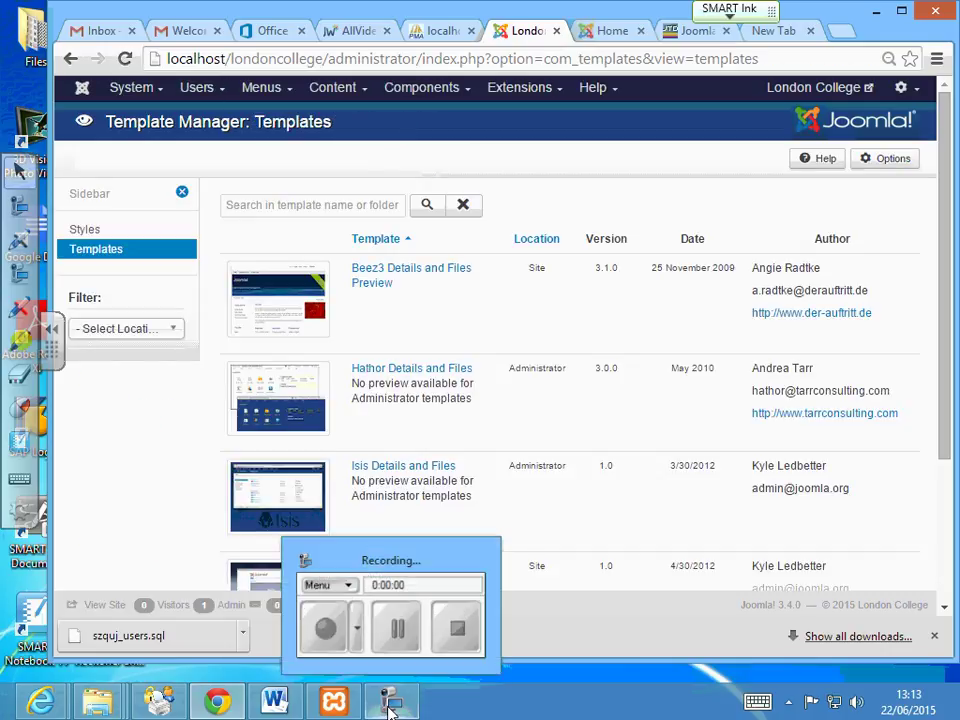
pyautogui.click(390, 705)
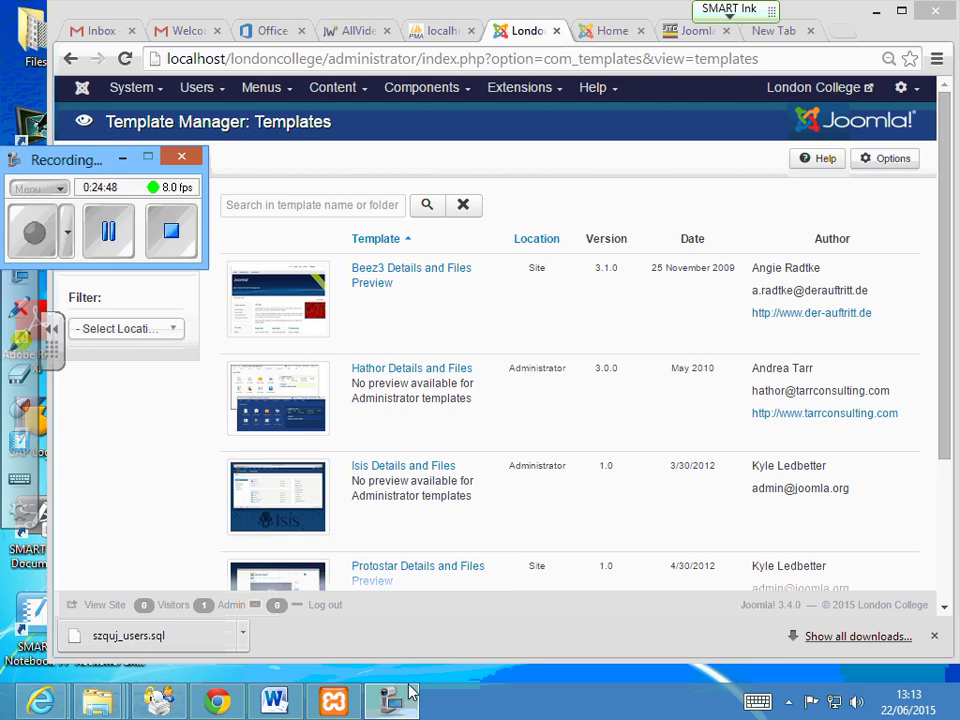